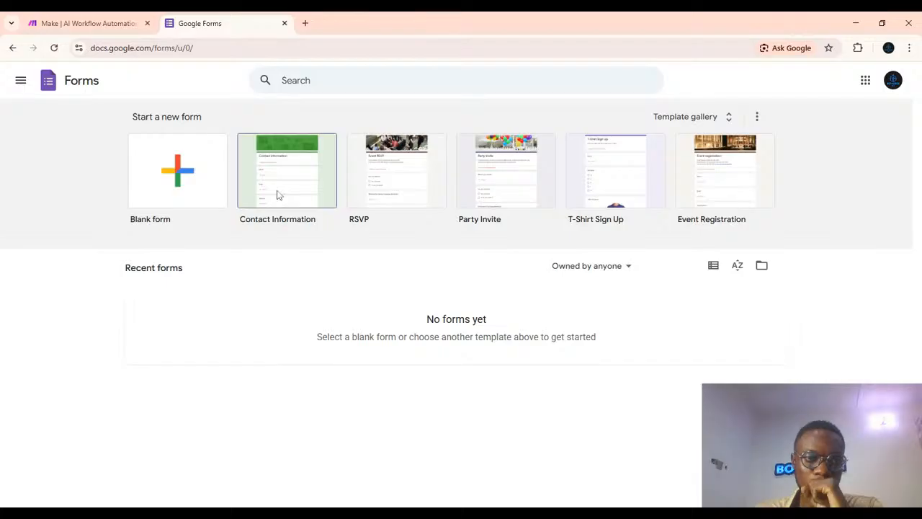
Start a new blank form.
click(186, 170)
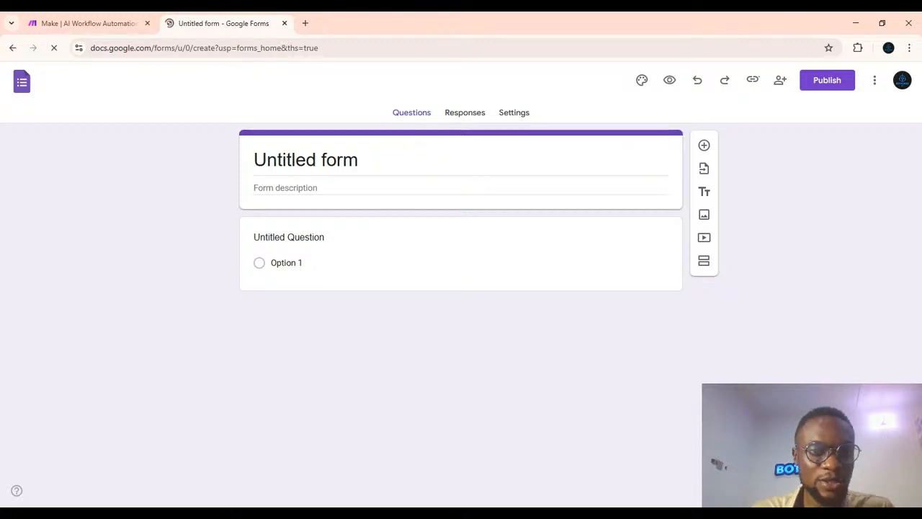
key(ctrl+a)
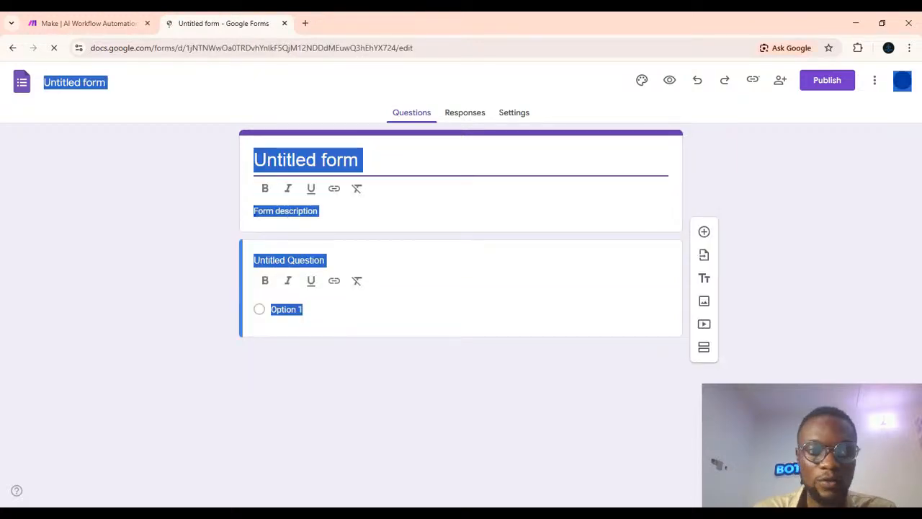
click(373, 181)
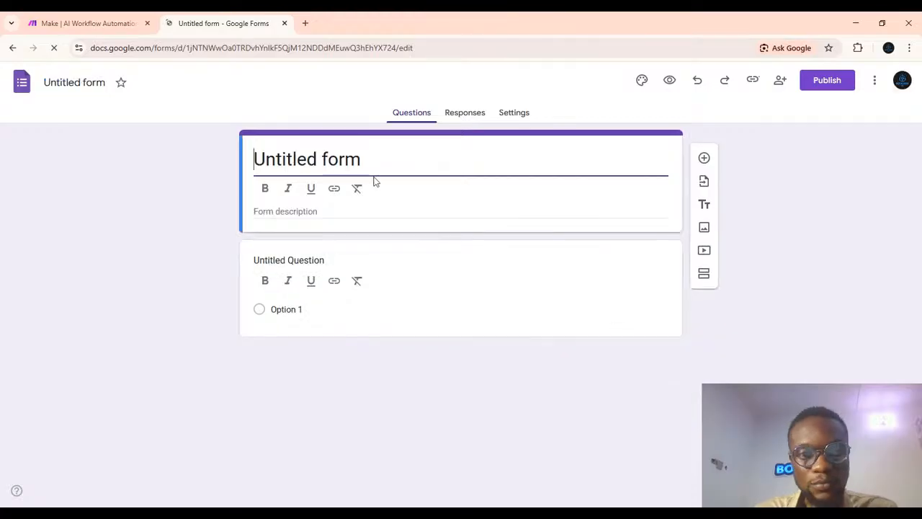
Replace the form title with Test Form.
click(374, 171)
key(ctrl+a)
key(BackSpace)
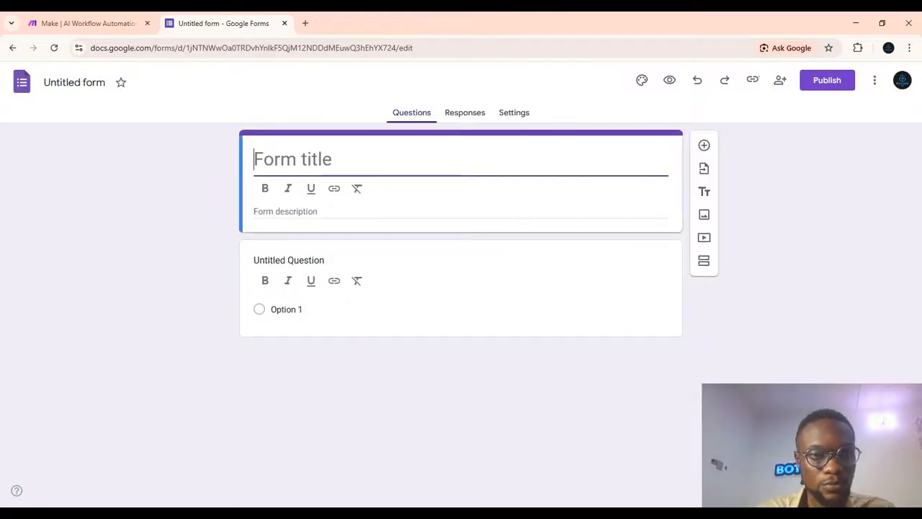
text(T)
key(BackSpace)
key(BackSpace)
key(BackSpace)
key(BackSpace)
key(BackSpace)
key(BackSpace)
key(BackSpace)
key(BackSpace)
key(BackSpace)
key(BackSpace)
key(BackSpace)
key(BackSpace)
key(BackSpace)
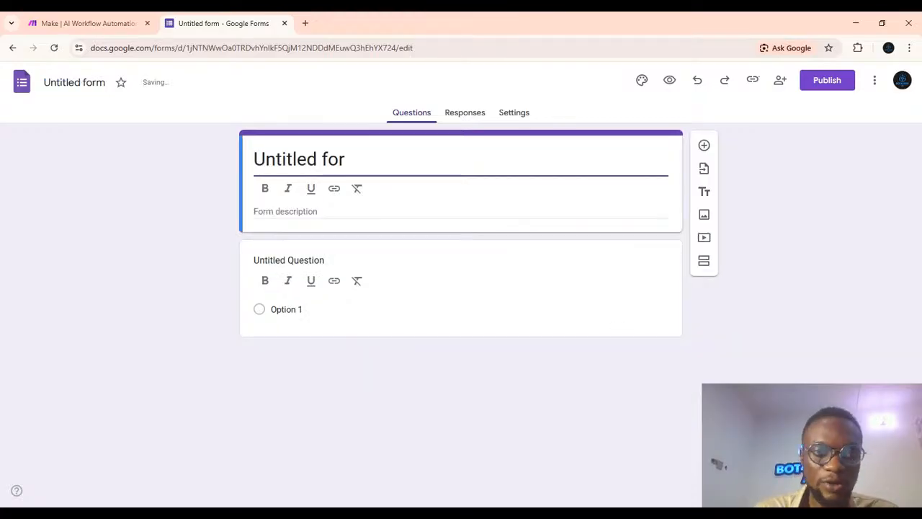
key(BackSpace)
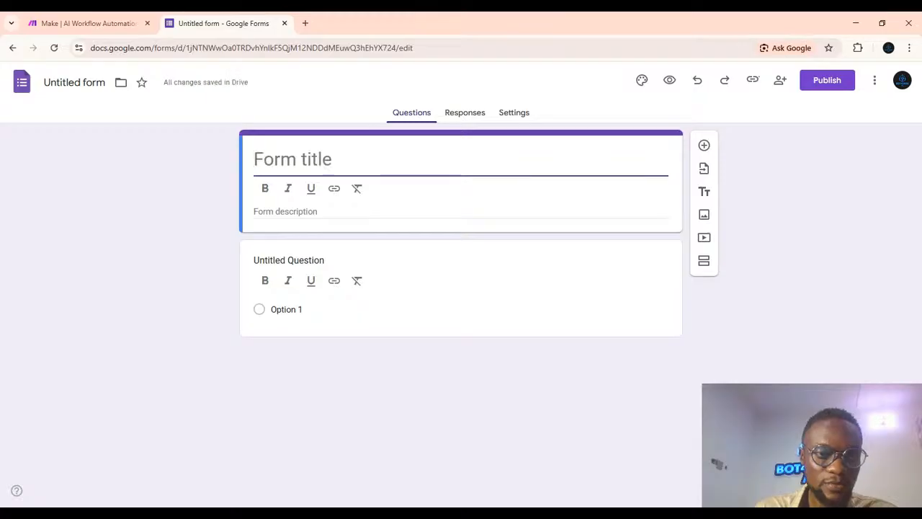
key(BackSpace)
key(BackSpace)
key(BackSpace)
key(BackSpace)
key(BackSpace)
key(BackSpace)
key(BackSpace)
key(BackSpace)
key(BackSpace)
key(BackSpace)
key(BackSpace)
key(BackSpace)
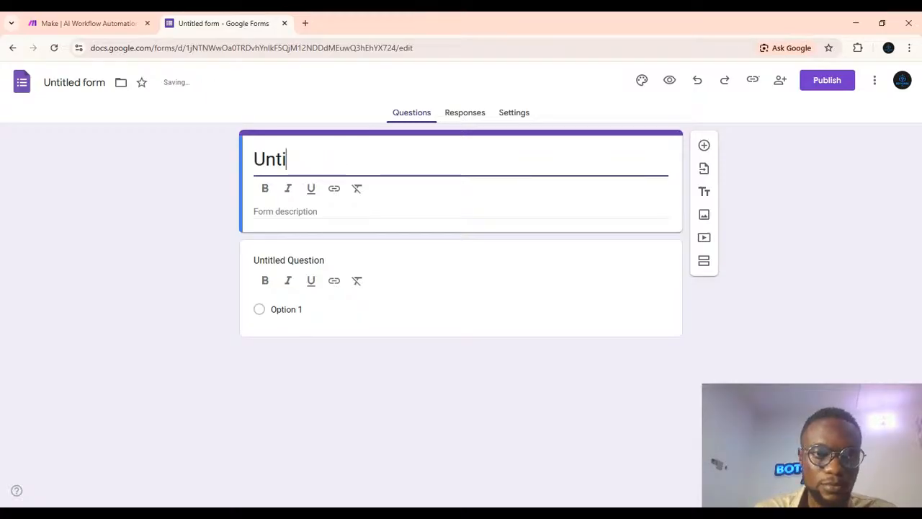
text(T)
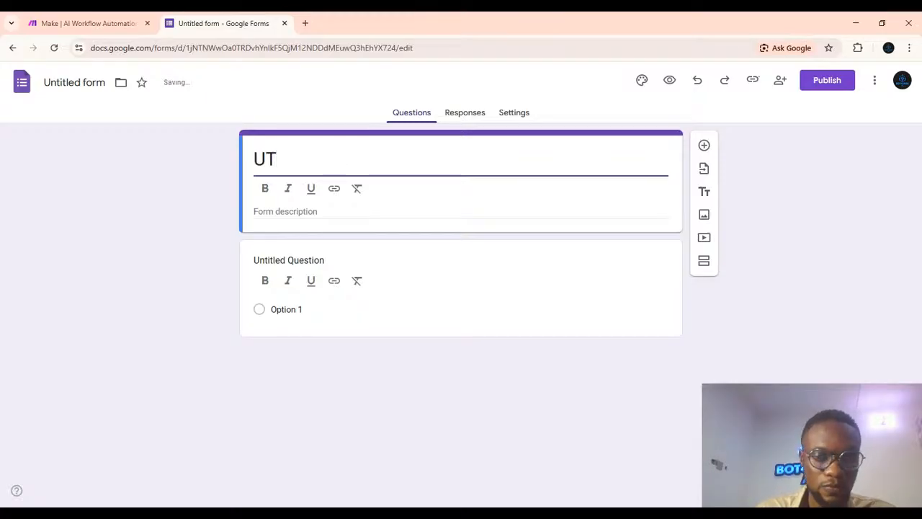
key(Left)
key(BackSpace)
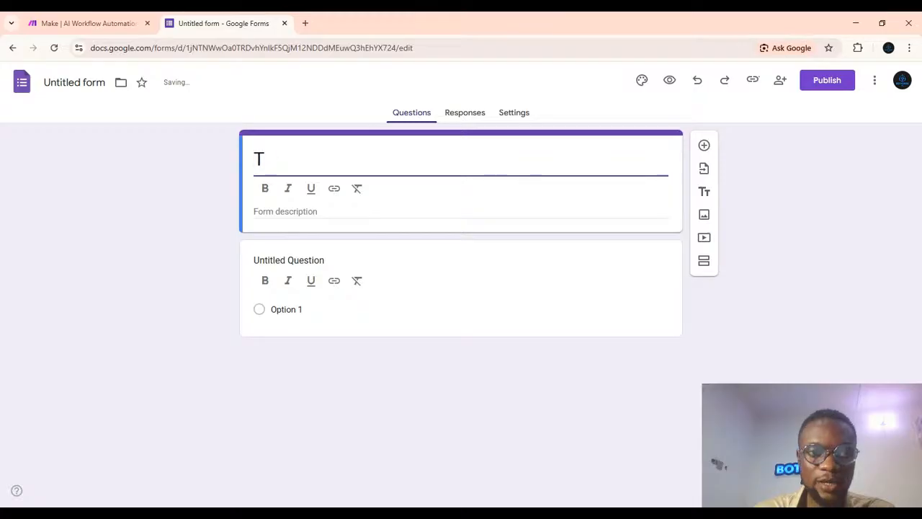
key(Right)
text(est )
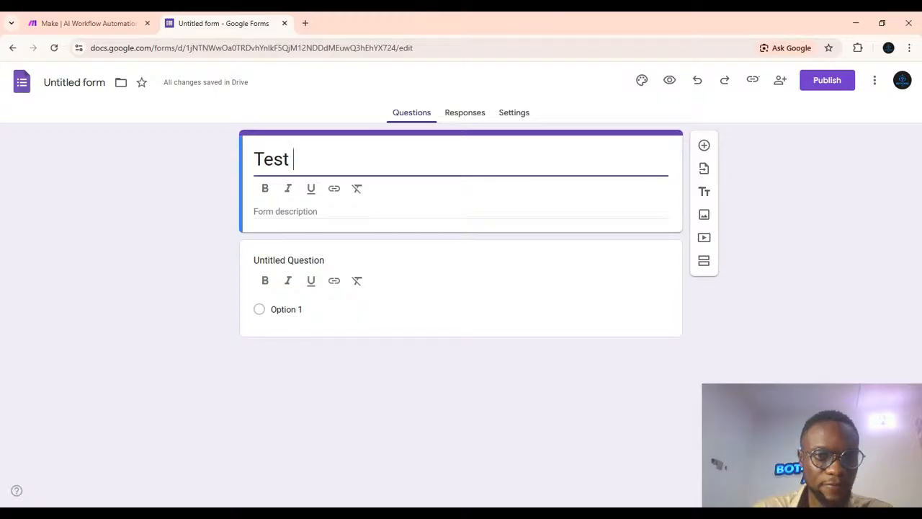
text(f)
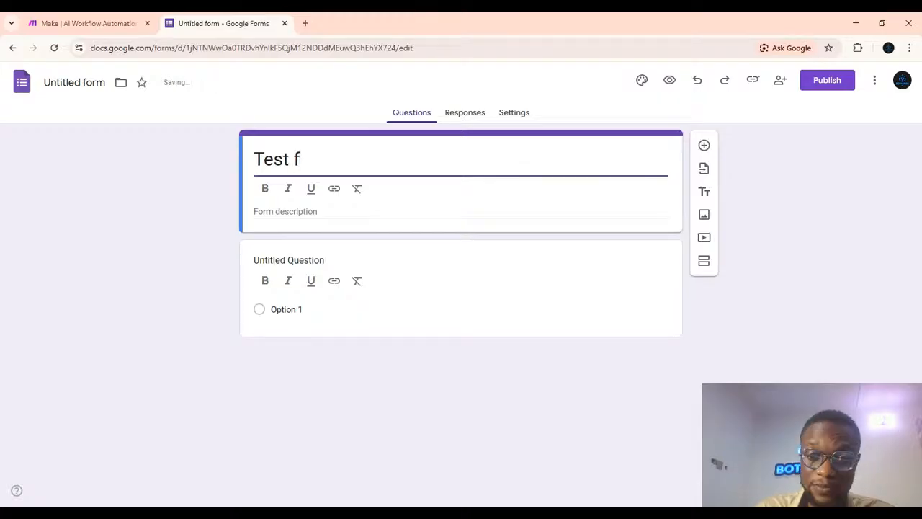
key(BackSpace)
text(F)
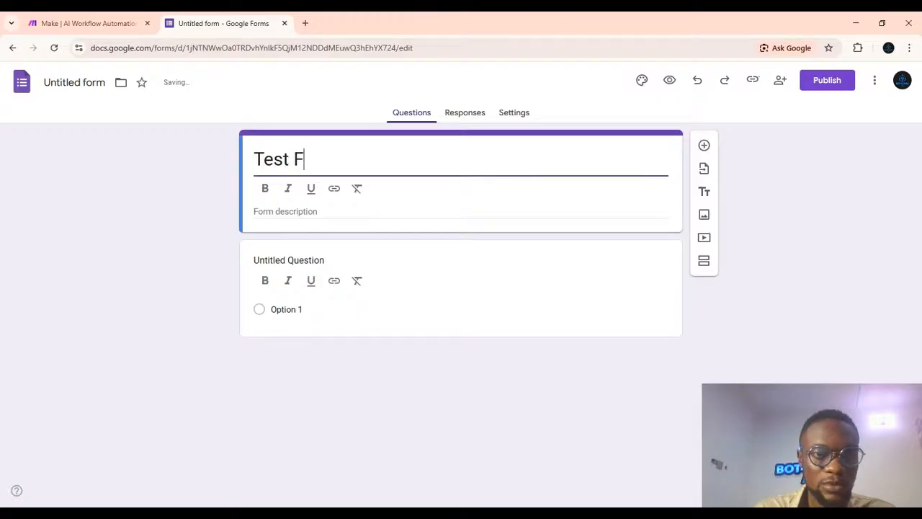
text(orm)
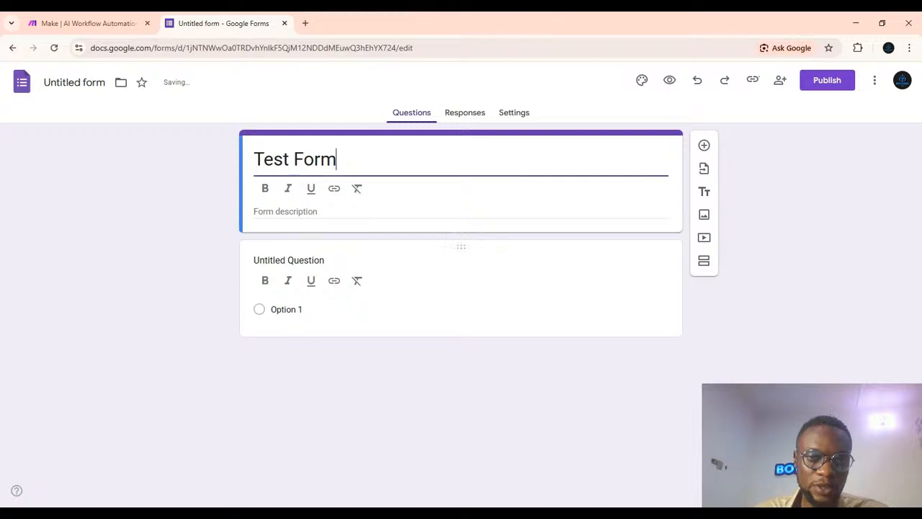
Rename the first question to Name.
click(570, 272)
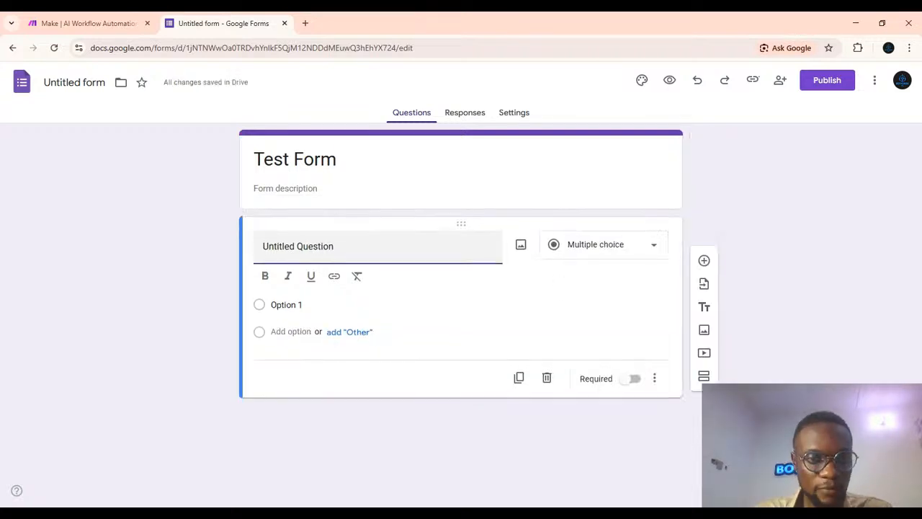
key(ctrl+a)
key(BackSpace)
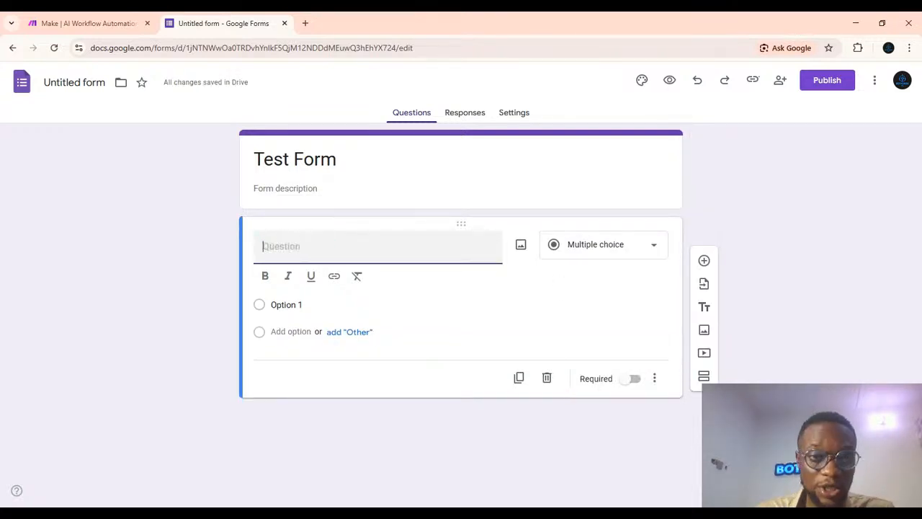
text(Nm)
key(BackSpace)
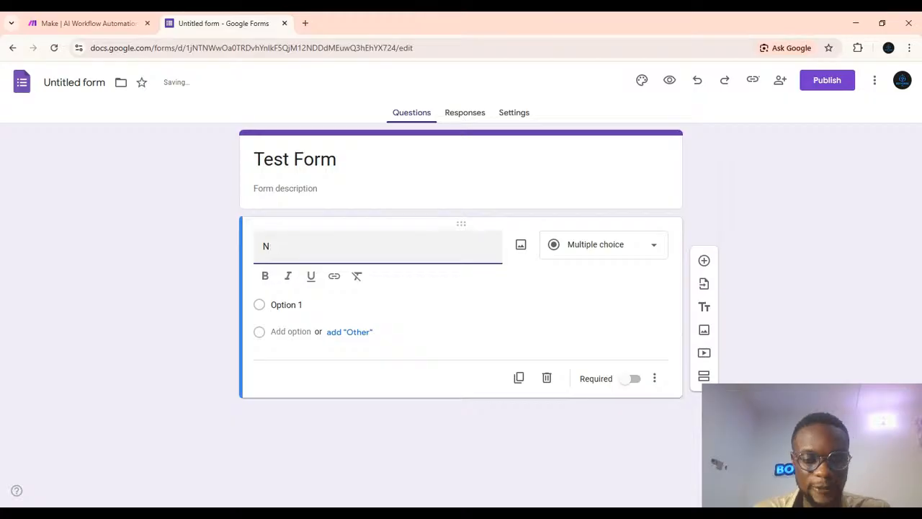
text(mame)
key(BackSpace)
key(BackSpace)
key(BackSpace)
key(BackSpace)
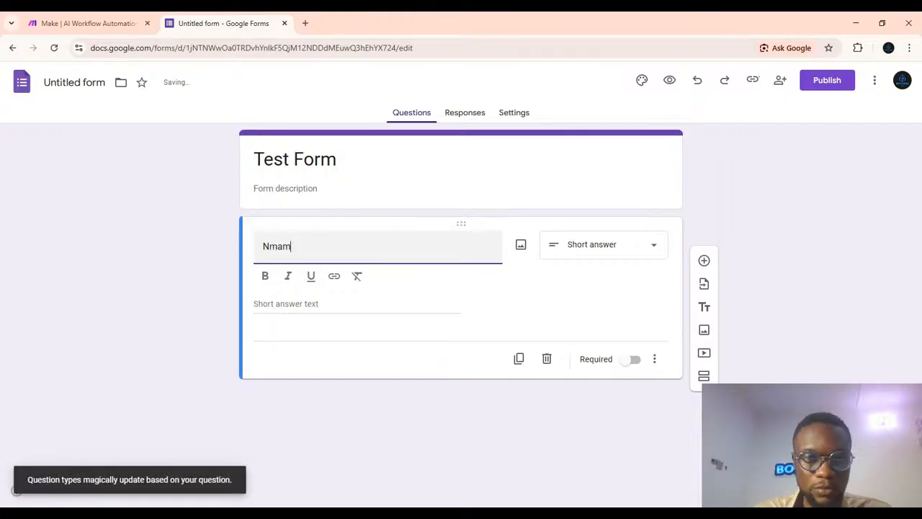
text(ame)
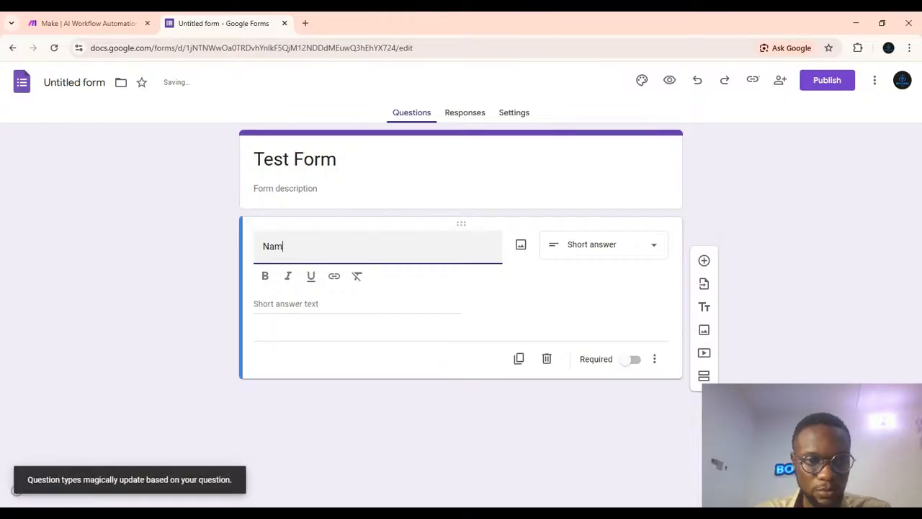
Add a second question titled Email.
click(703, 261)
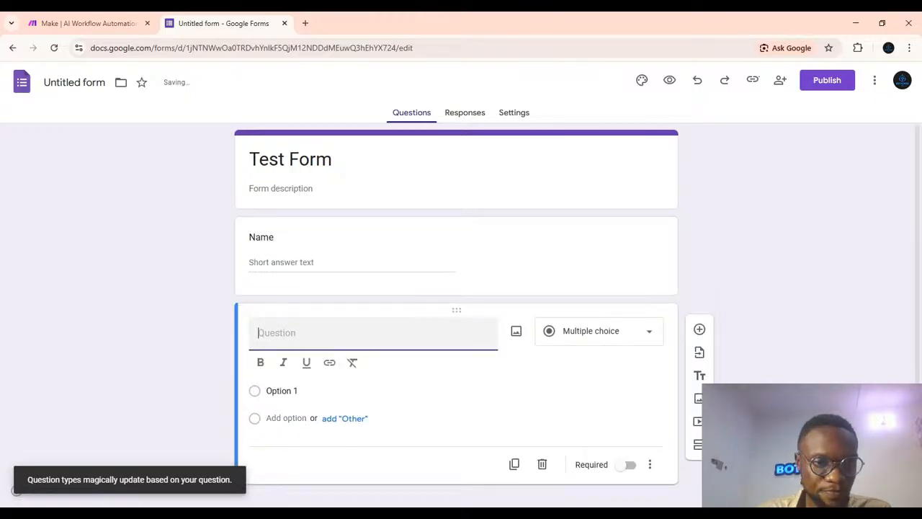
text(Emai)
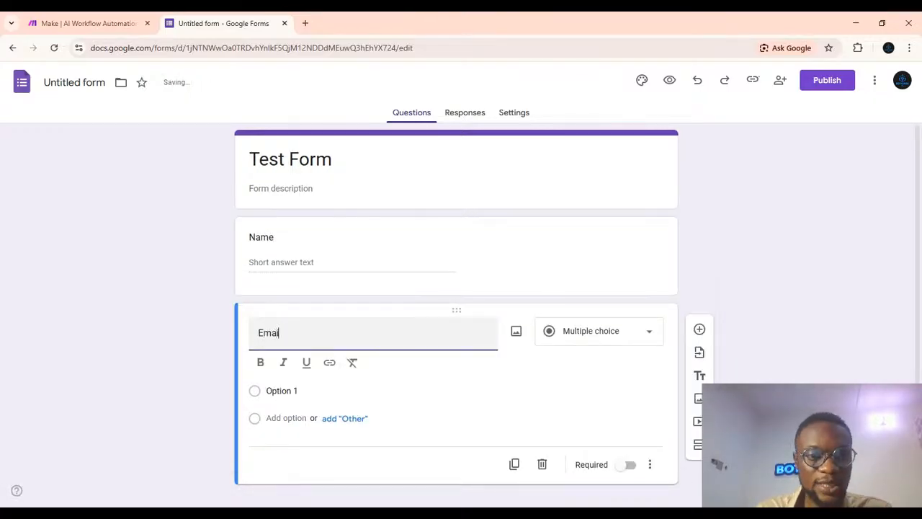
text(l)
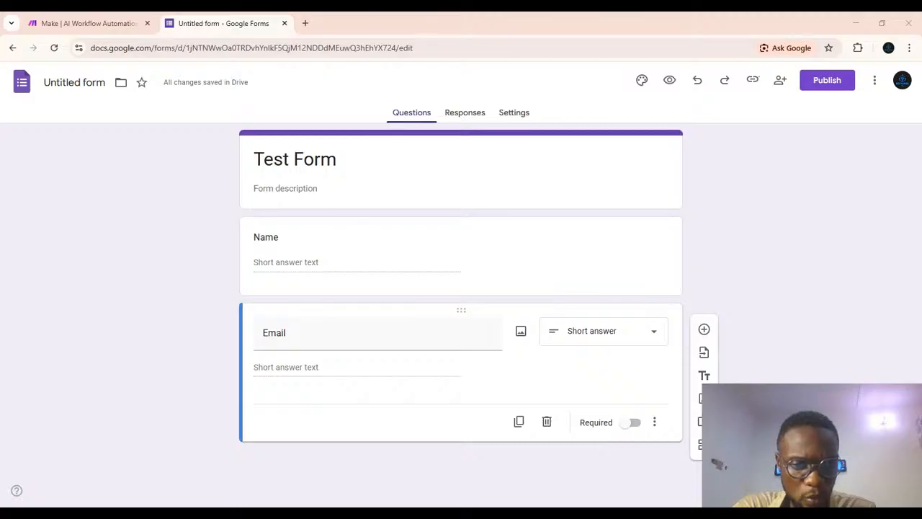
key(alt+Tab)
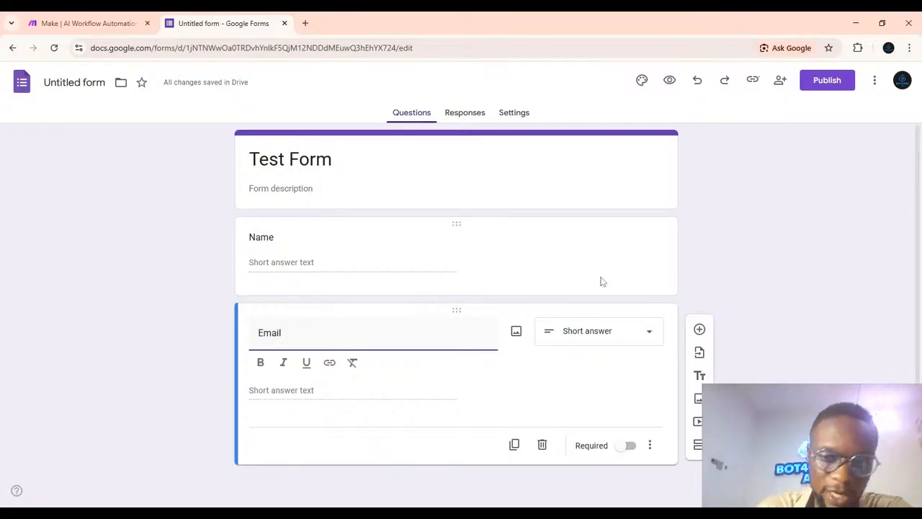
Add a third question titled WHAT do you want to learn.
click(700, 329)
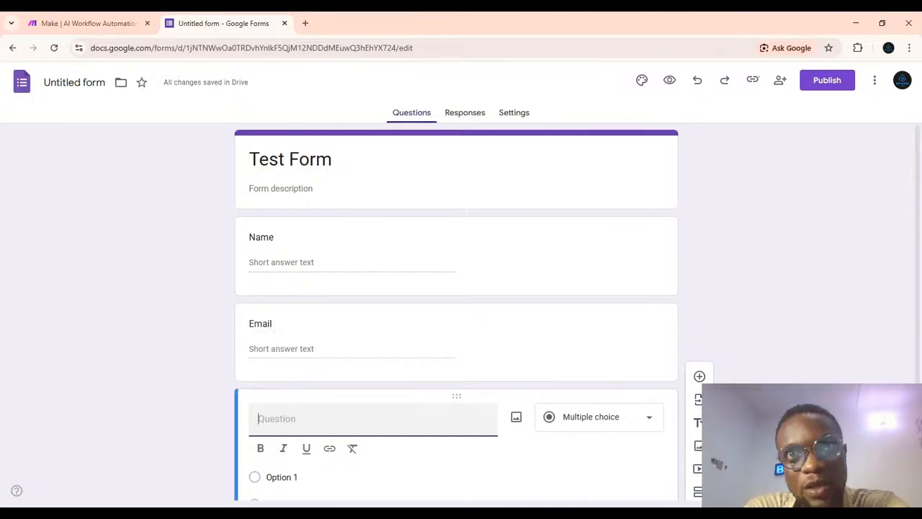
text(WHAT )
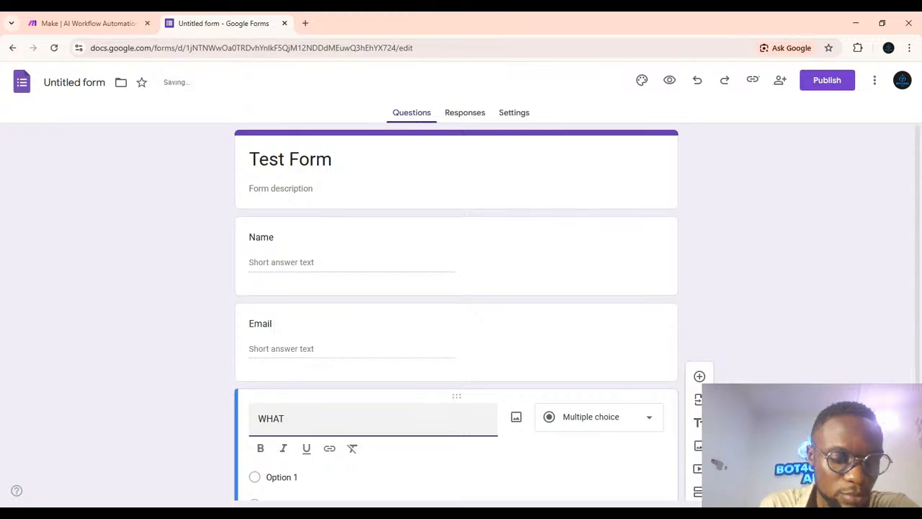
text(AI)
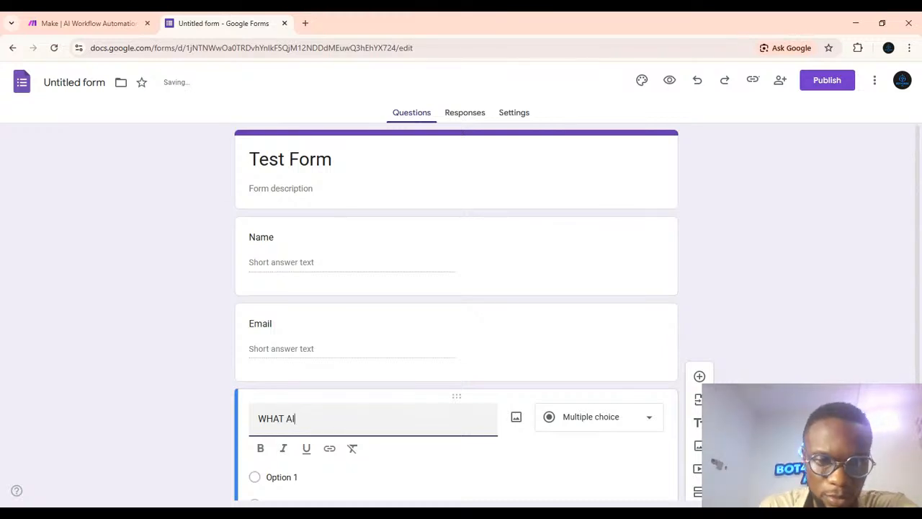
key(BackSpace)
key(BackSpace)
key(BackSpace)
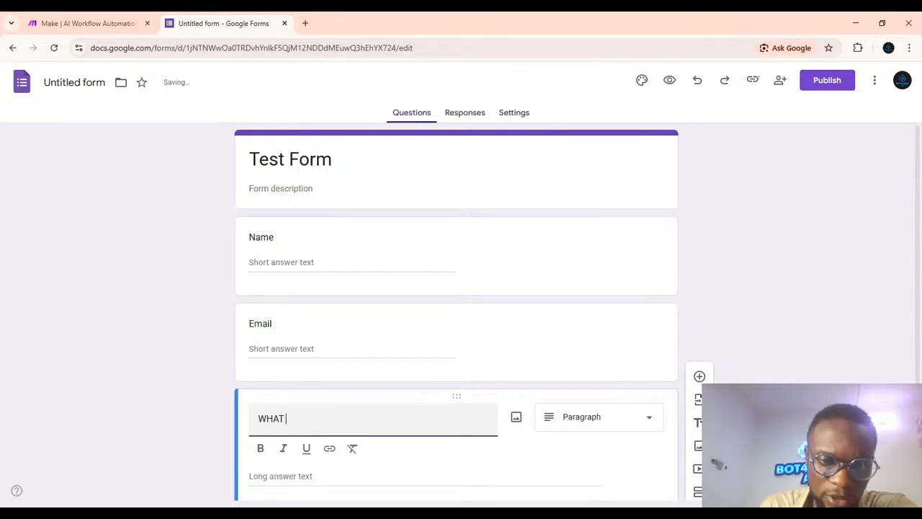
text(do yo)
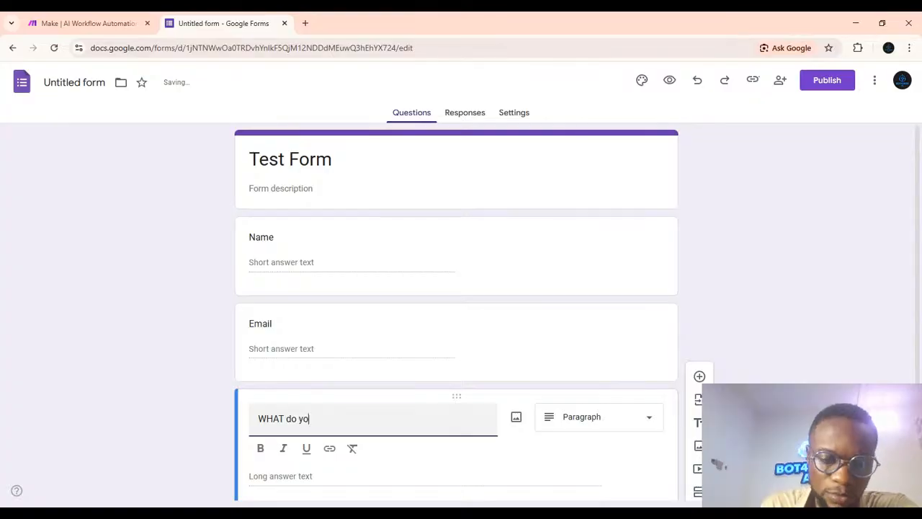
text(u wa)
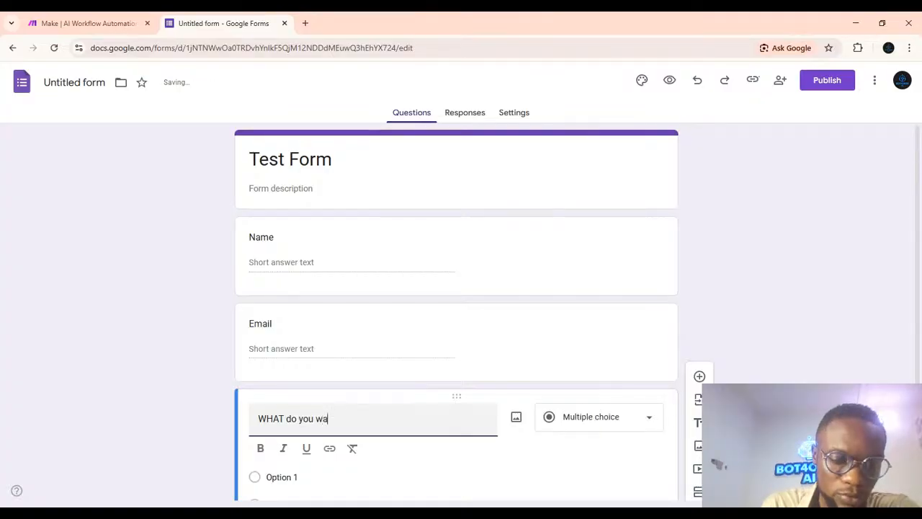
text(nt tolesr)
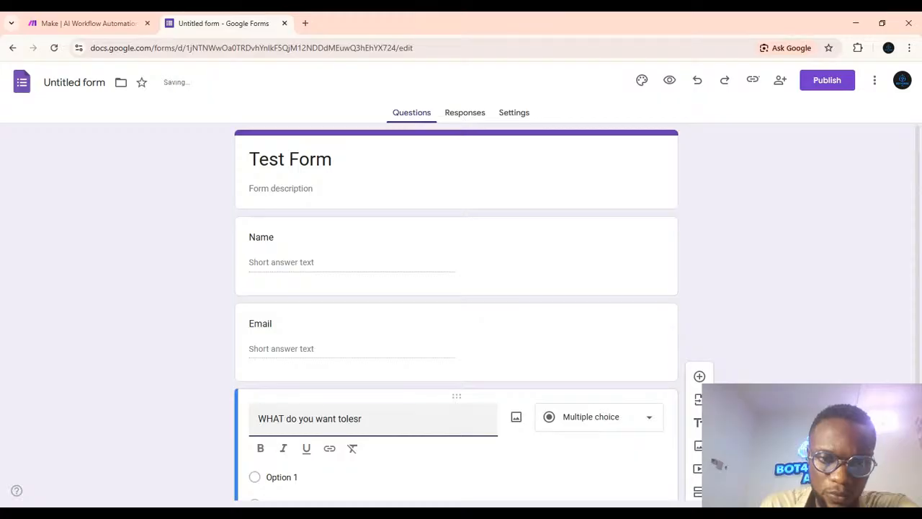
key(BackSpace)
key(BackSpace)
key(BackSpace)
key(BackSpace)
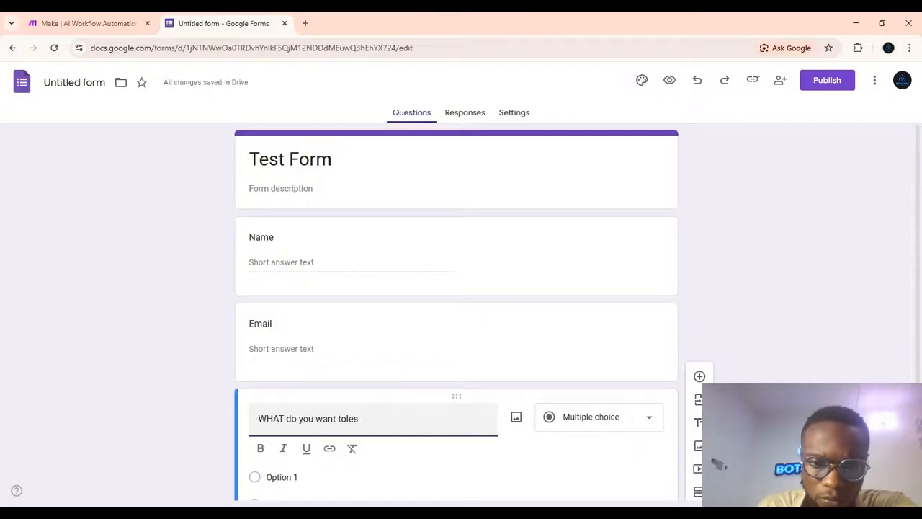
text(lear)
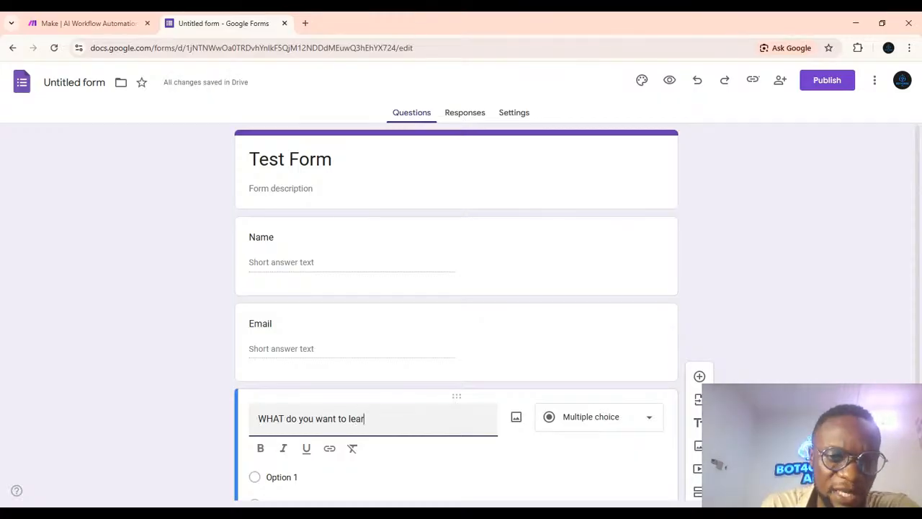
text(n)
Name the form document Test Form.
scroll(521, 367, down, 1)
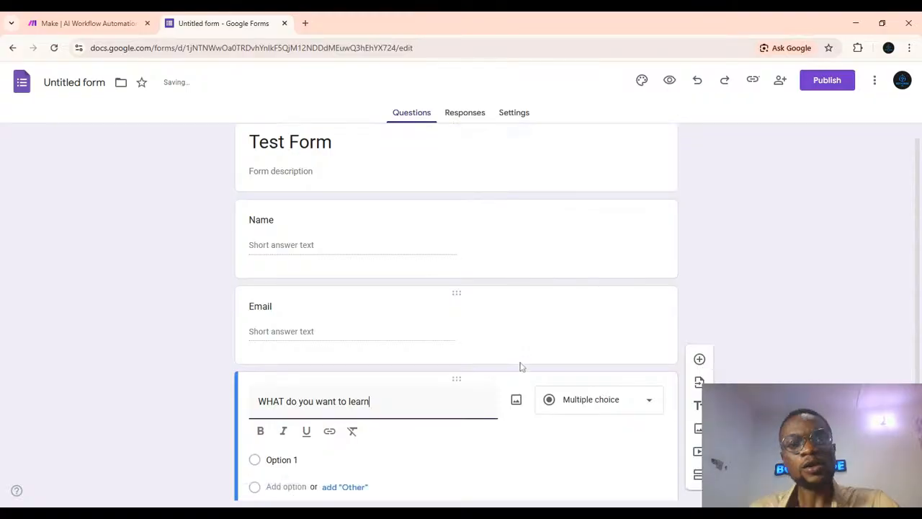
scroll(521, 367, up, 1)
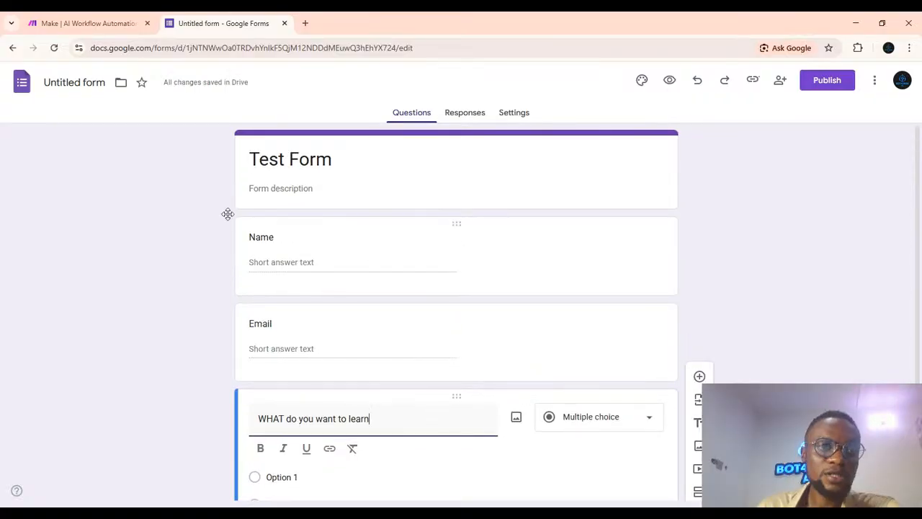
click(72, 82)
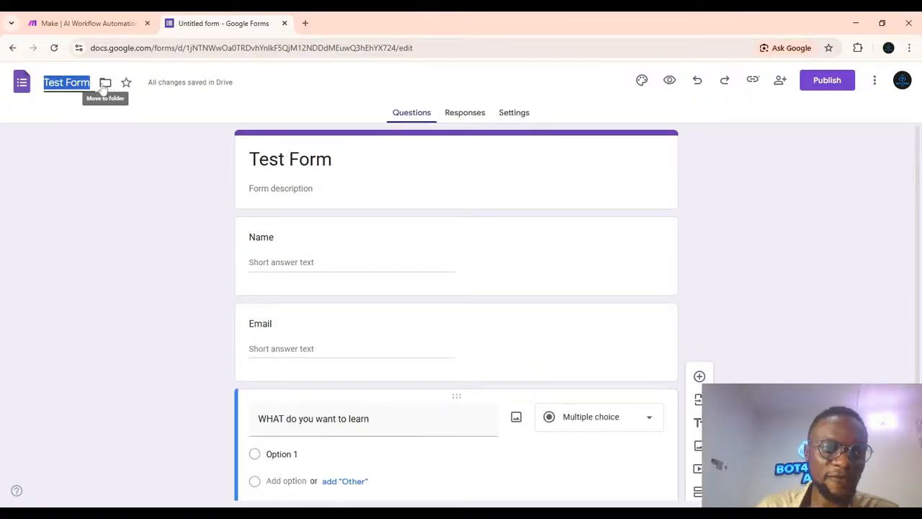
click(78, 169)
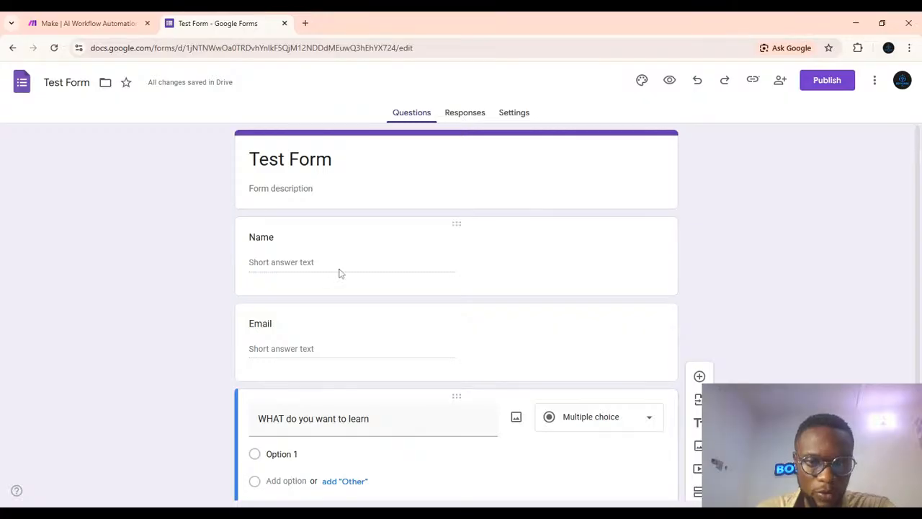
Rename the third question's first option to Ai Automation.
scroll(346, 274, down, 1)
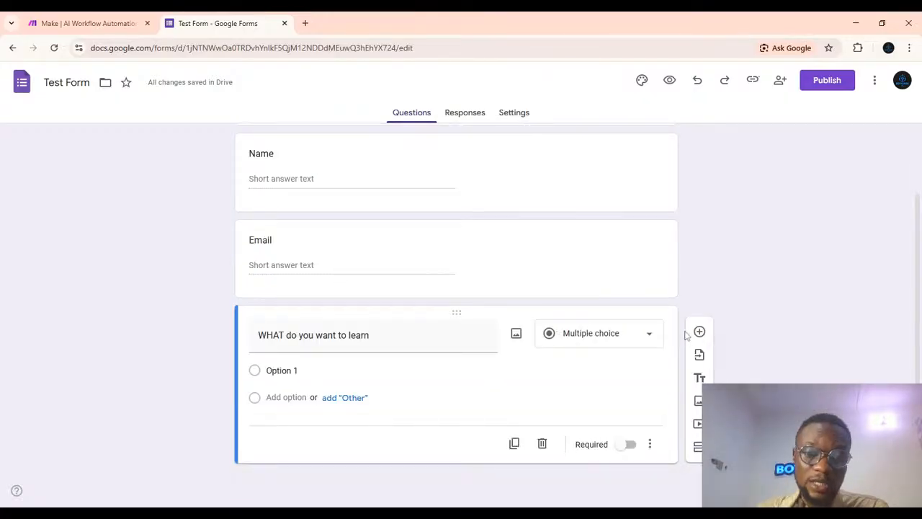
click(591, 370)
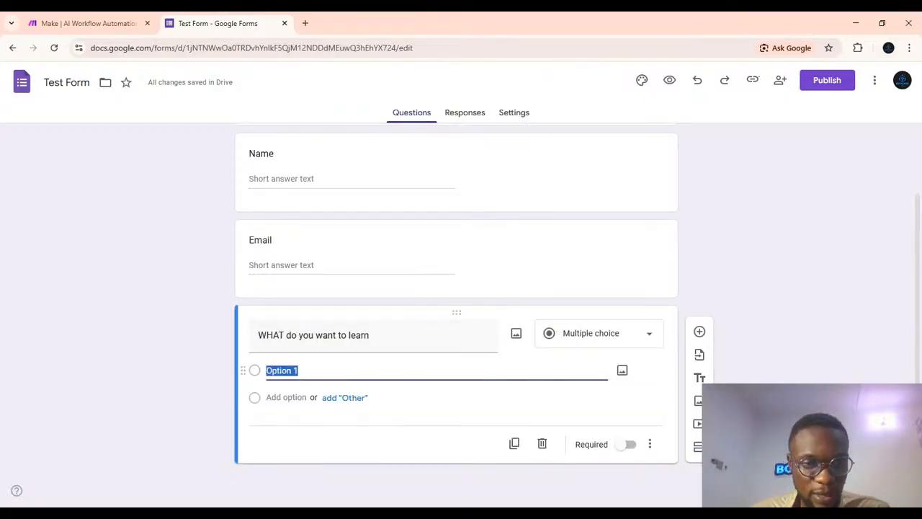
key(BackSpace)
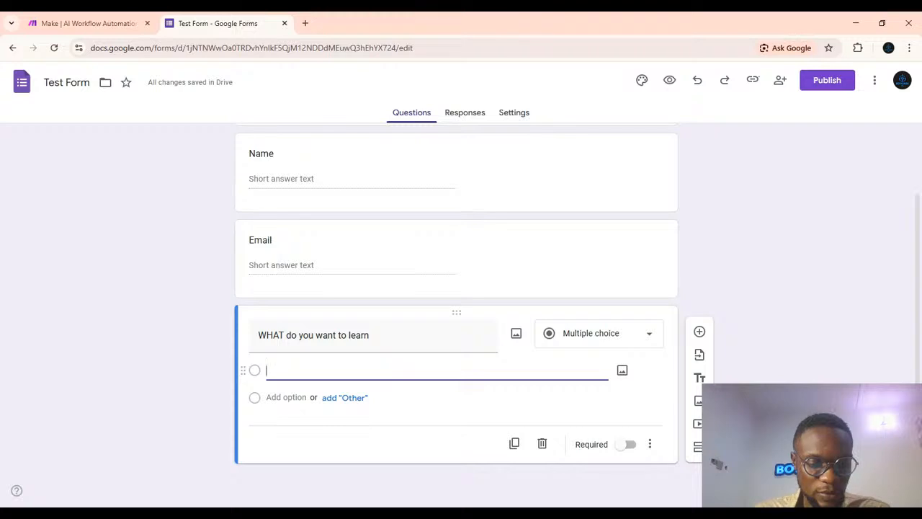
text(Ai A)
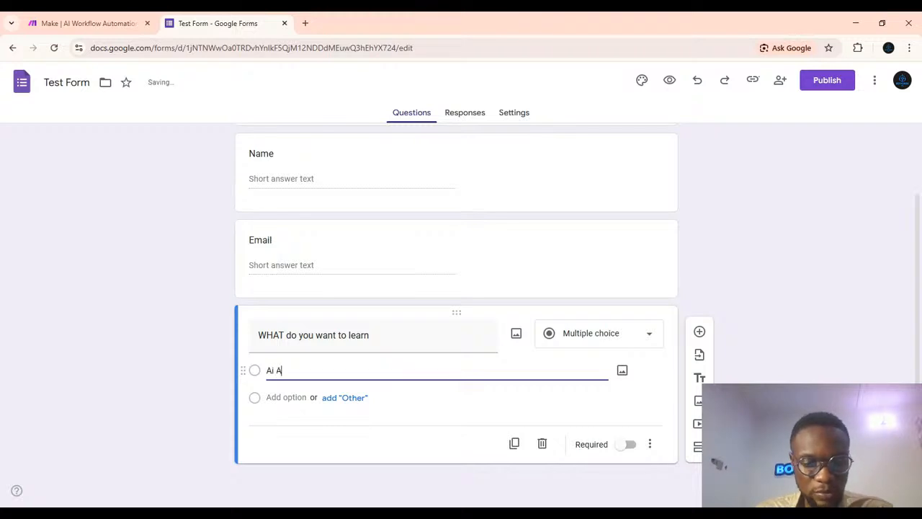
text(utomati)
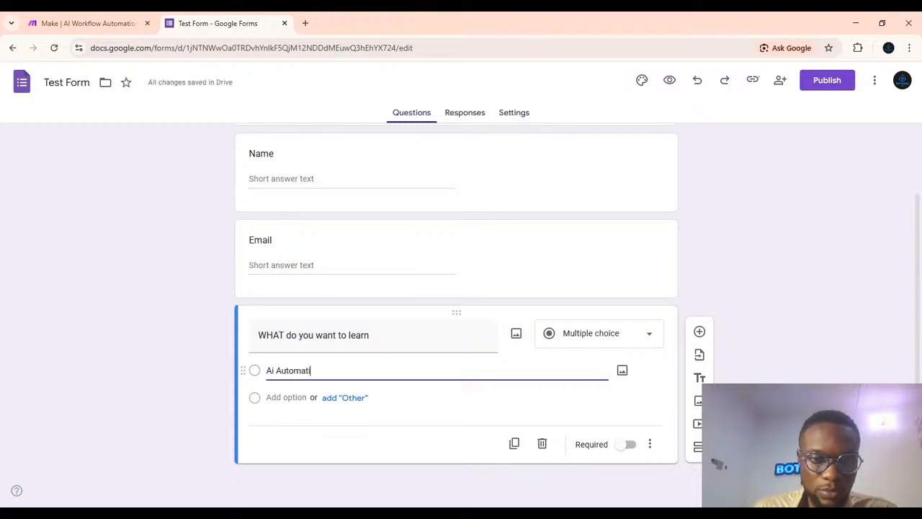
text(on)
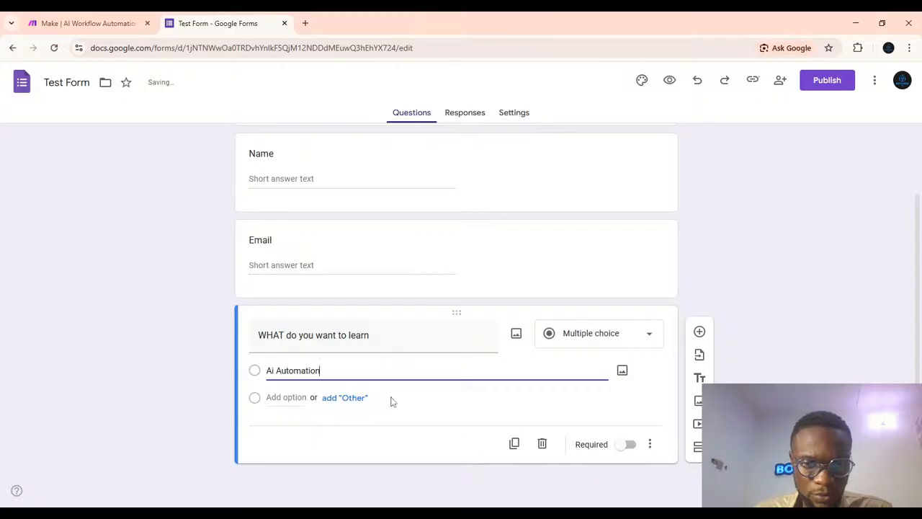
Add a second option named Nothing to the third question.
click(349, 398)
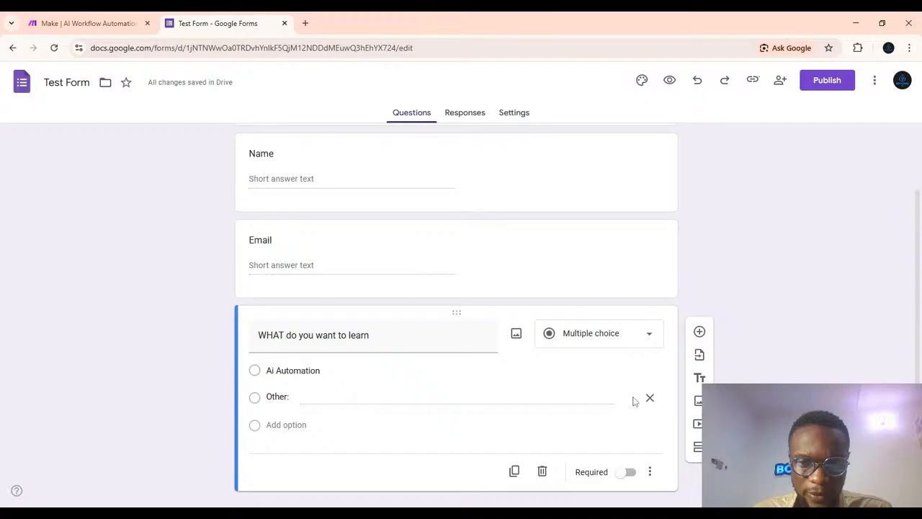
click(650, 398)
click(286, 396)
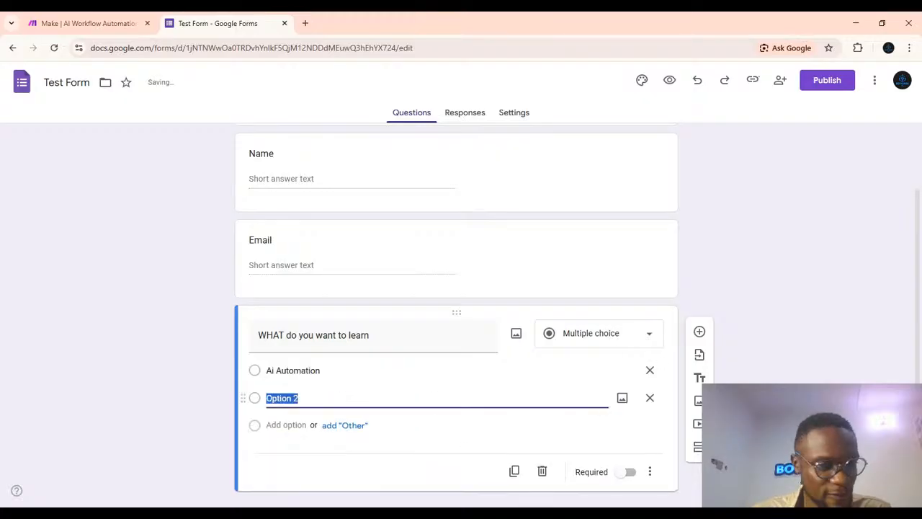
key(BackSpace)
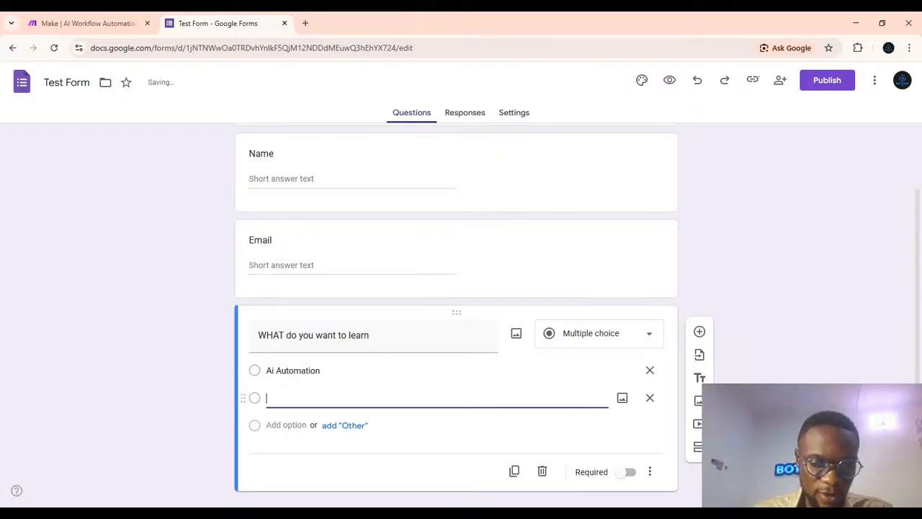
text(Nothing)
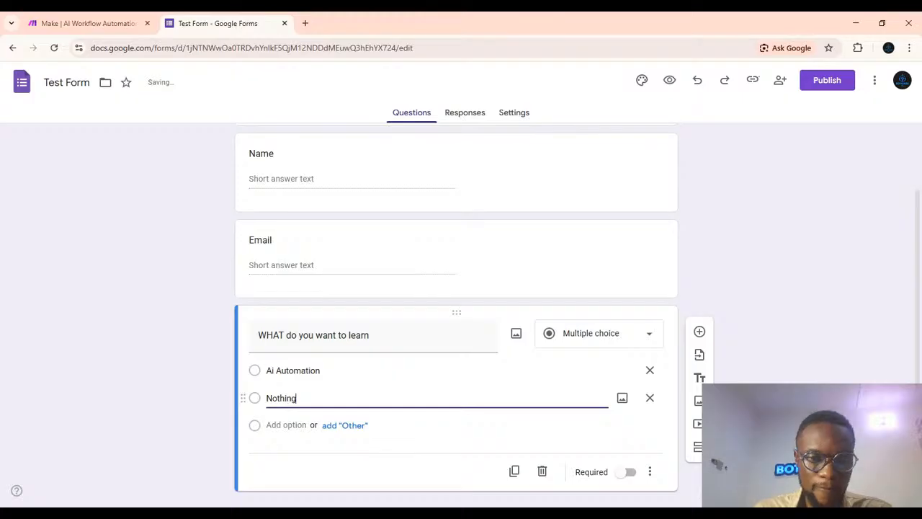
Add a fourth question titled Do you Bot4orge.
scroll(504, 385, down, 1)
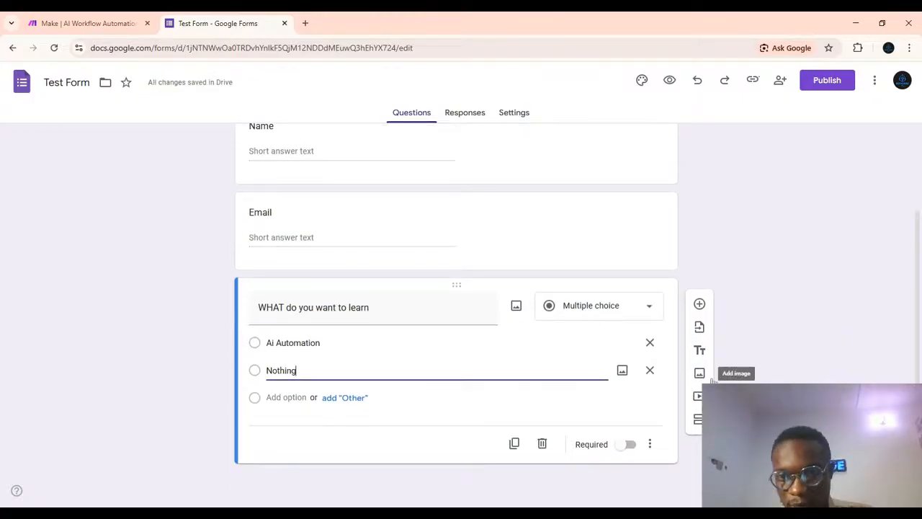
click(699, 304)
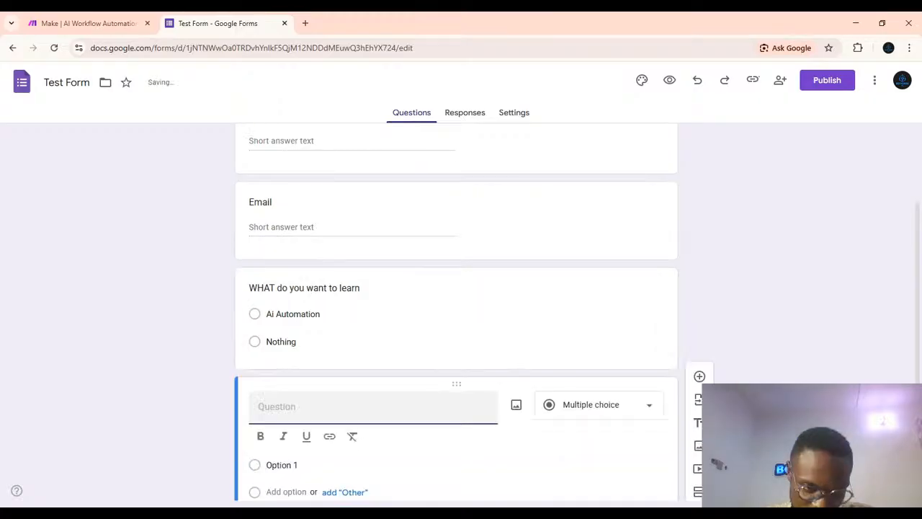
text(D)
text(o yo)
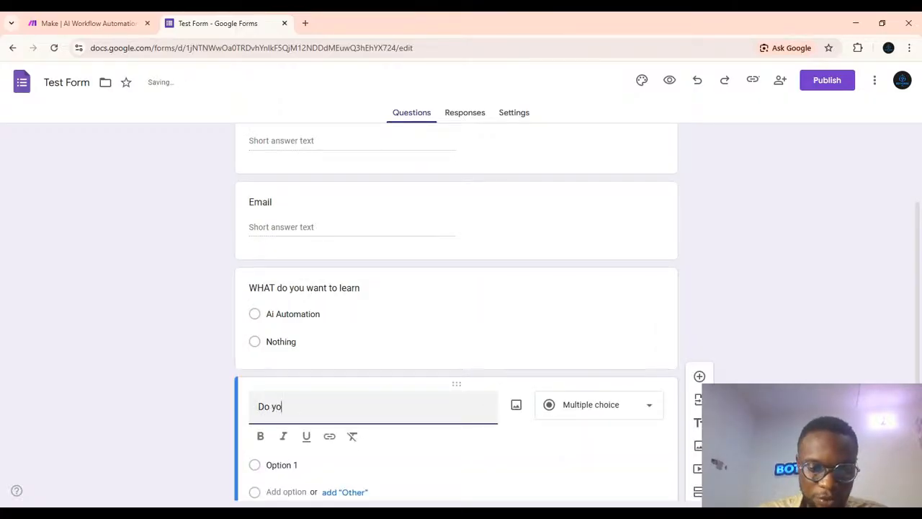
text(u Bot4orge)
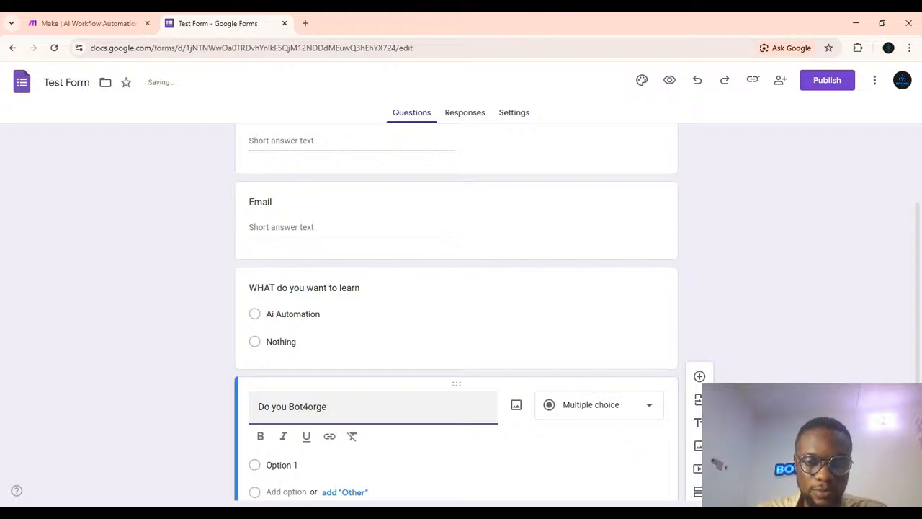
Make the fourth question a dropdown with the options Yes and No.
click(593, 407)
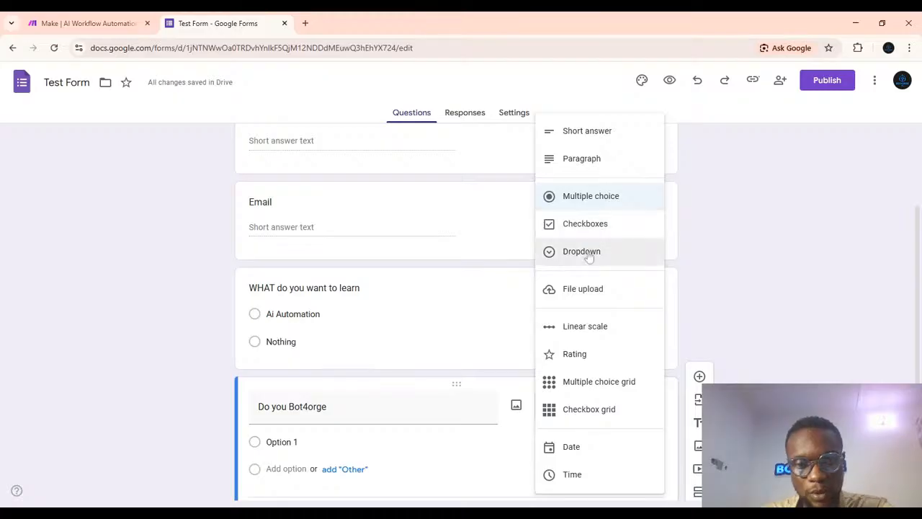
click(590, 251)
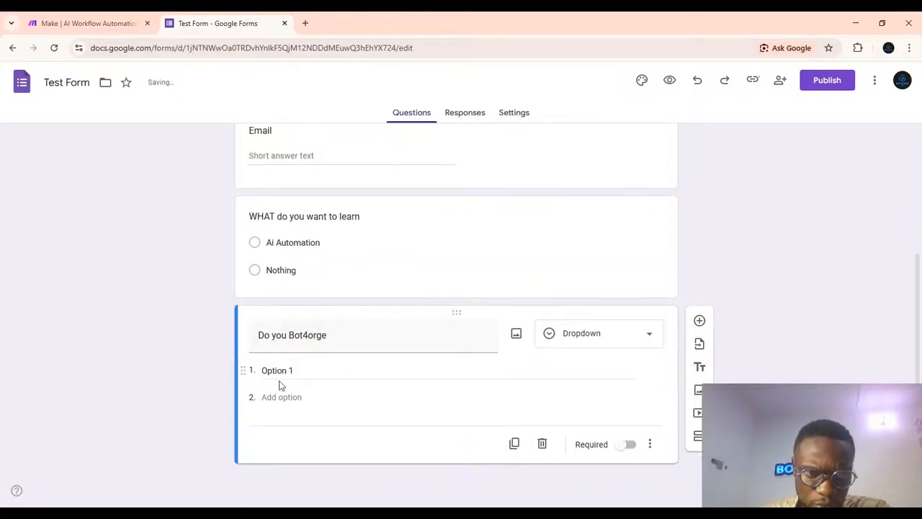
click(278, 371)
key(BackSpace)
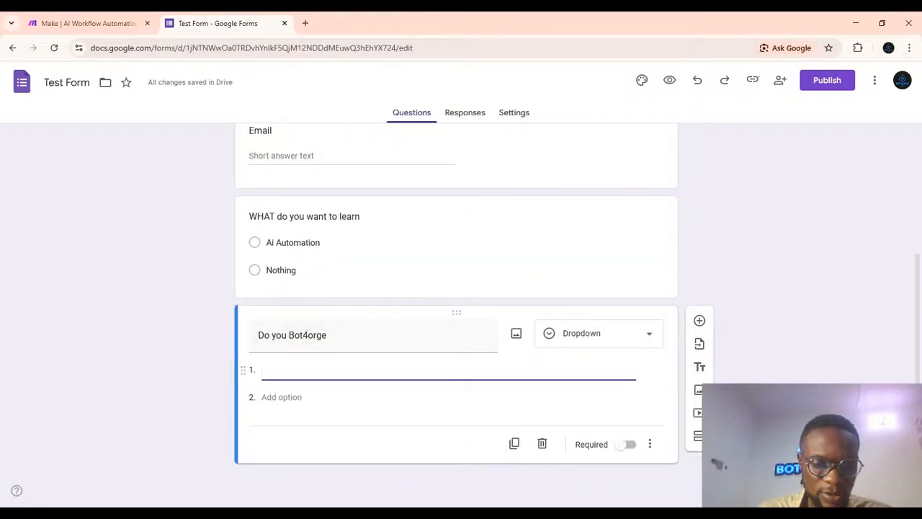
text(Yes)
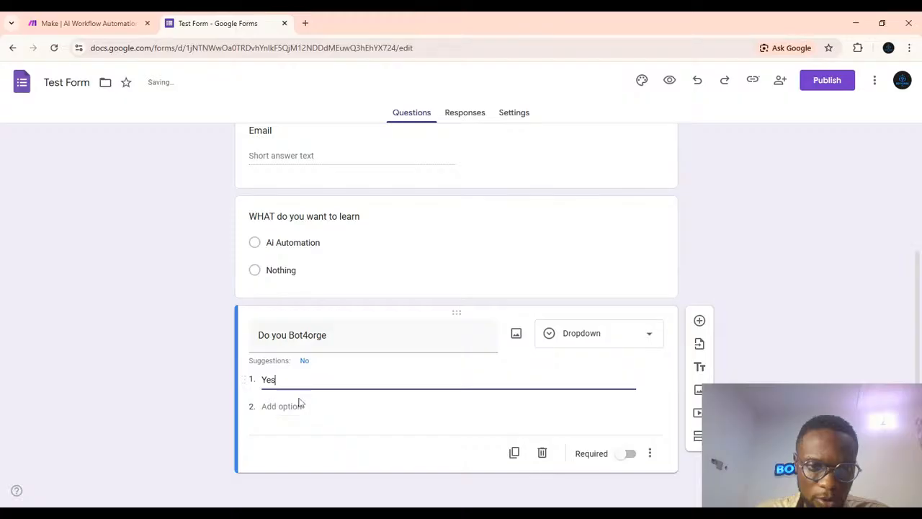
click(299, 405)
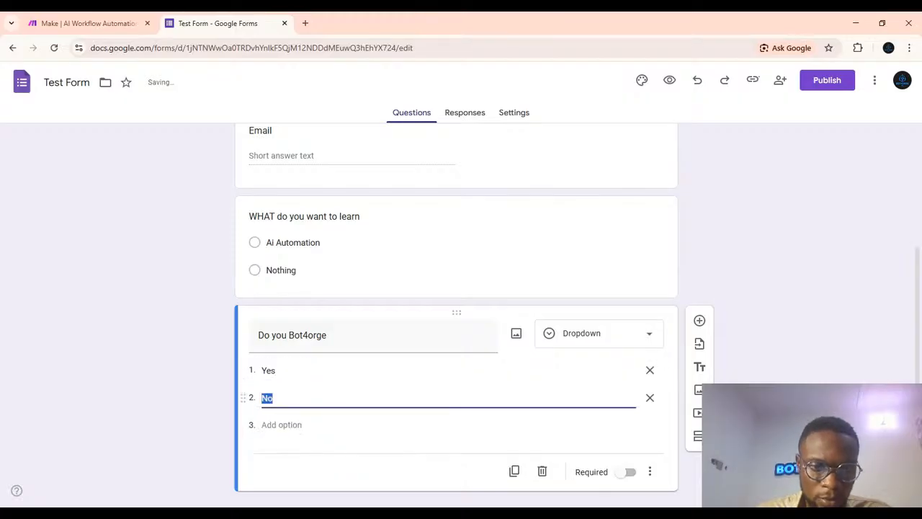
click(763, 425)
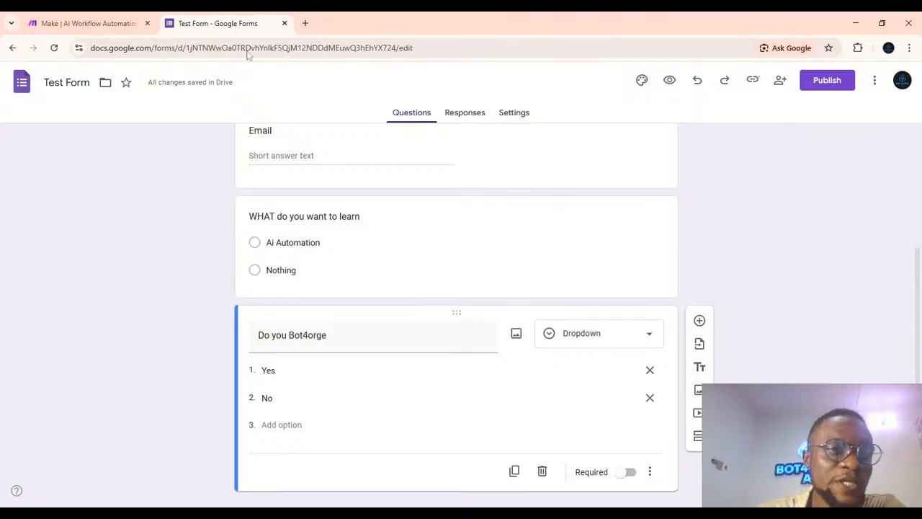
click(65, 22)
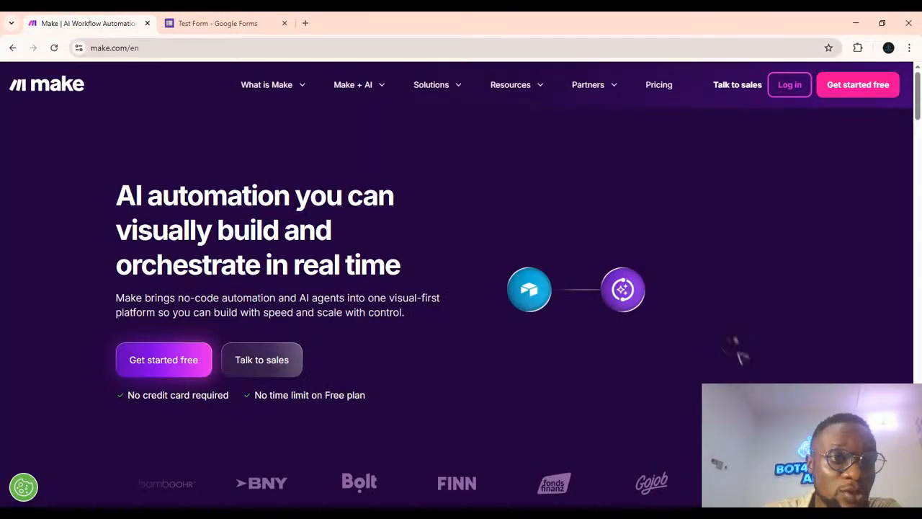
click(191, 27)
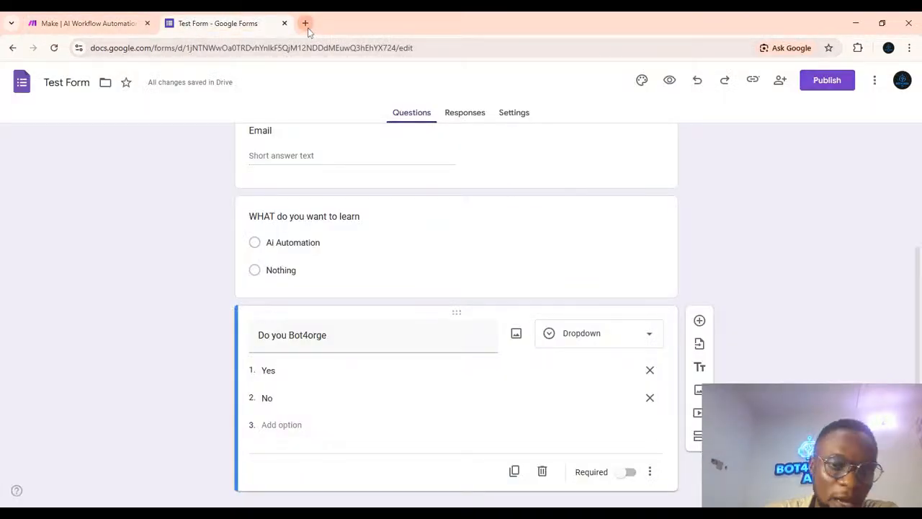
scroll(539, 167, up, 3)
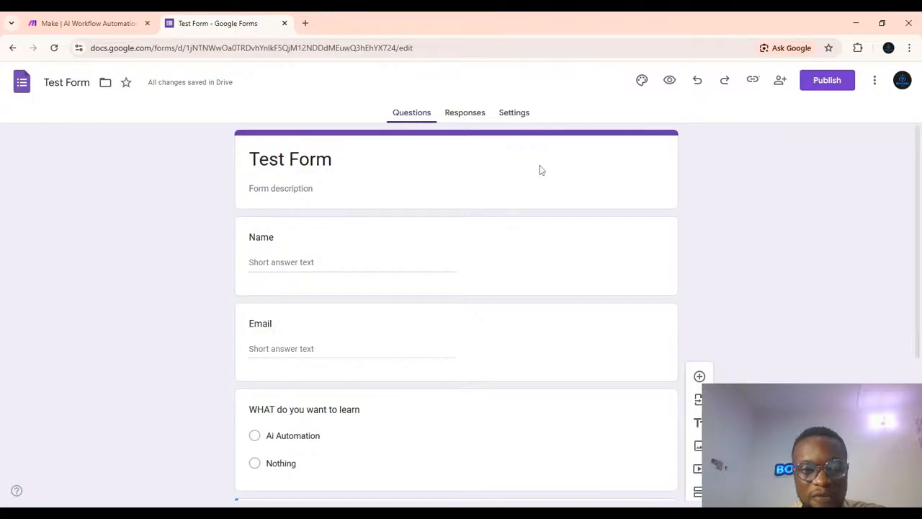
scroll(542, 170, down, 3)
scroll(542, 170, up, 3)
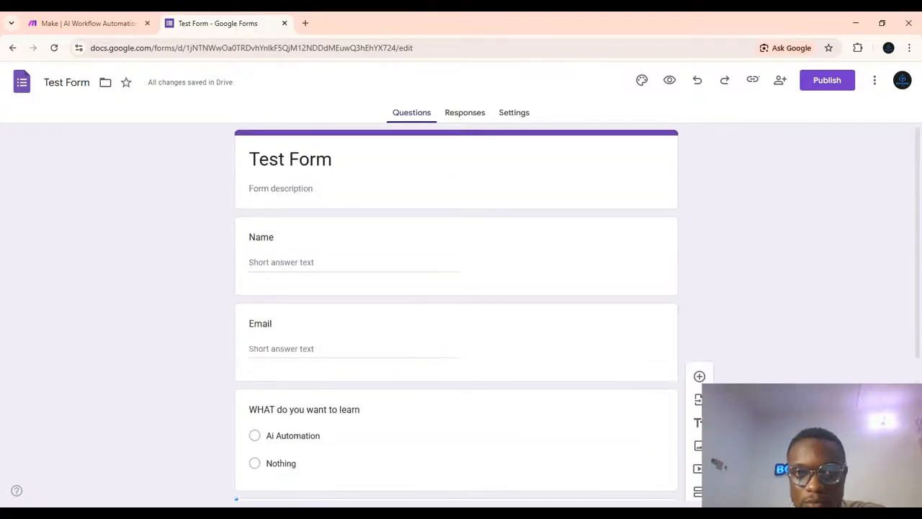
Link the form's responses to a new spreadsheet named Test Form.
click(464, 114)
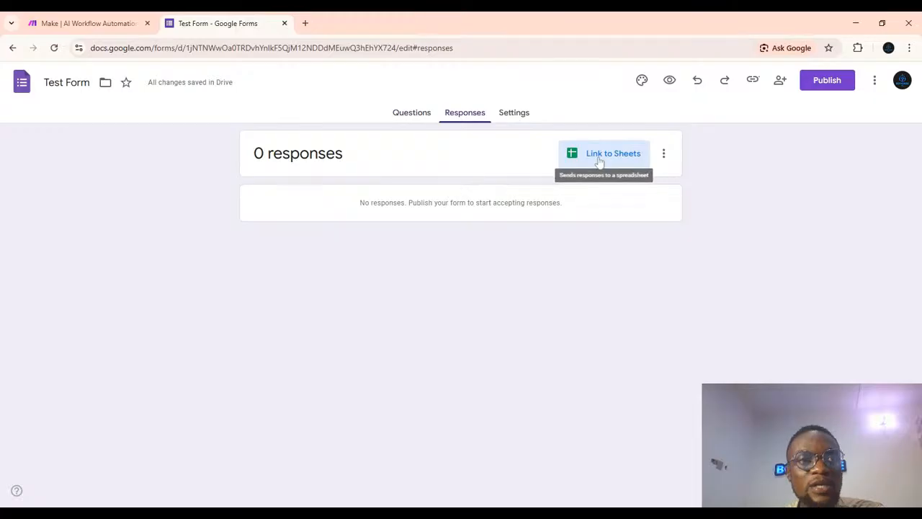
click(599, 161)
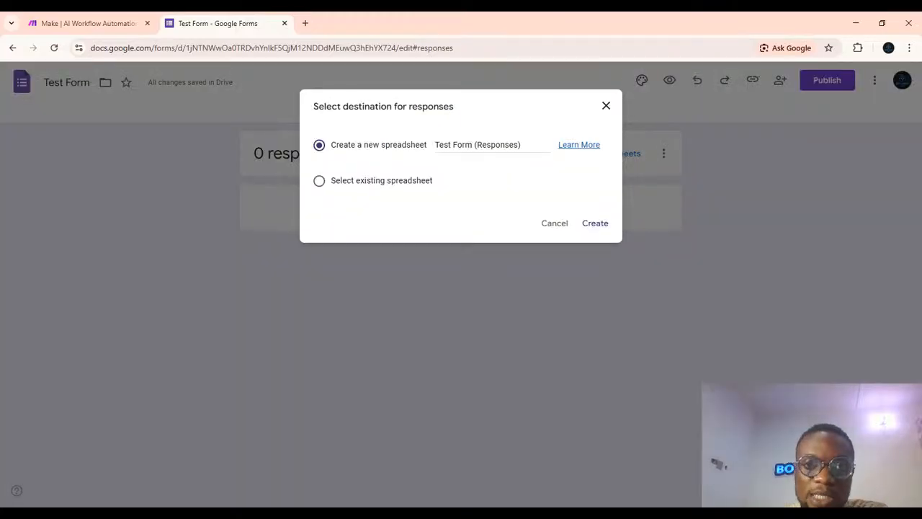
click(527, 145)
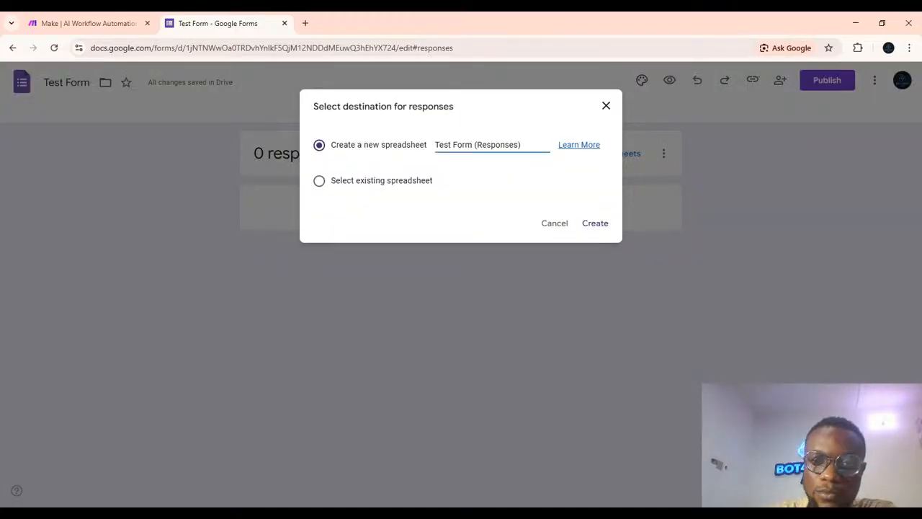
key(BackSpace)
key(BackSpace)
key(BackSpace)
key(BackSpace)
key(BackSpace)
key(BackSpace)
key(BackSpace)
key(BackSpace)
key(BackSpace)
key(BackSpace)
key(BackSpace)
key(BackSpace)
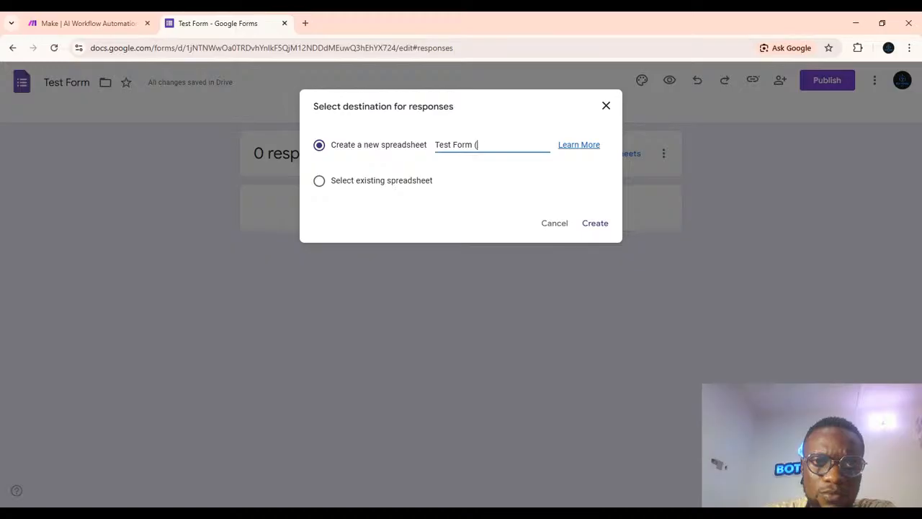
click(594, 223)
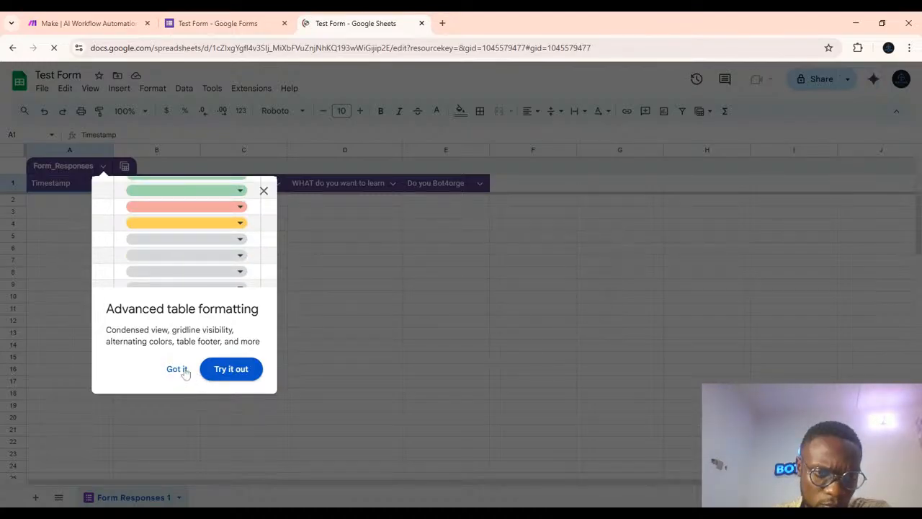
Share the response spreadsheet with anyone with the link and dismiss the table formatting tip.
click(374, 335)
click(418, 385)
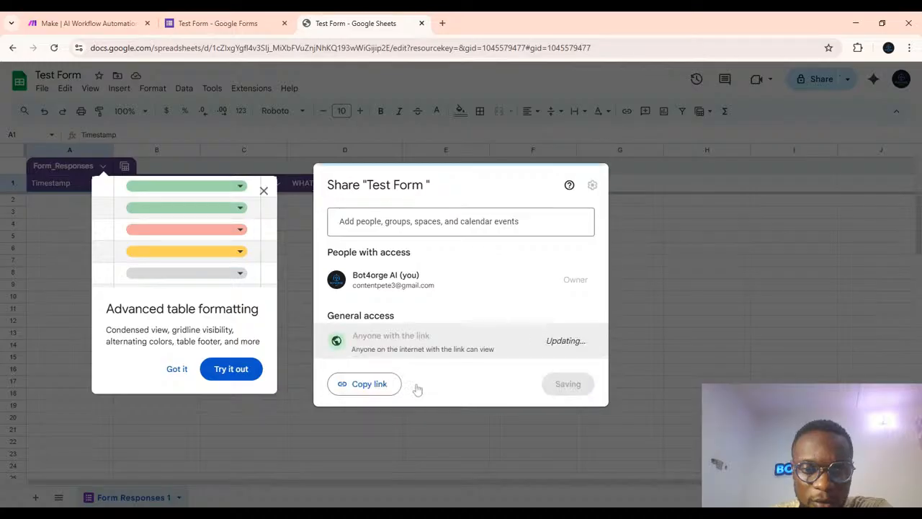
click(655, 200)
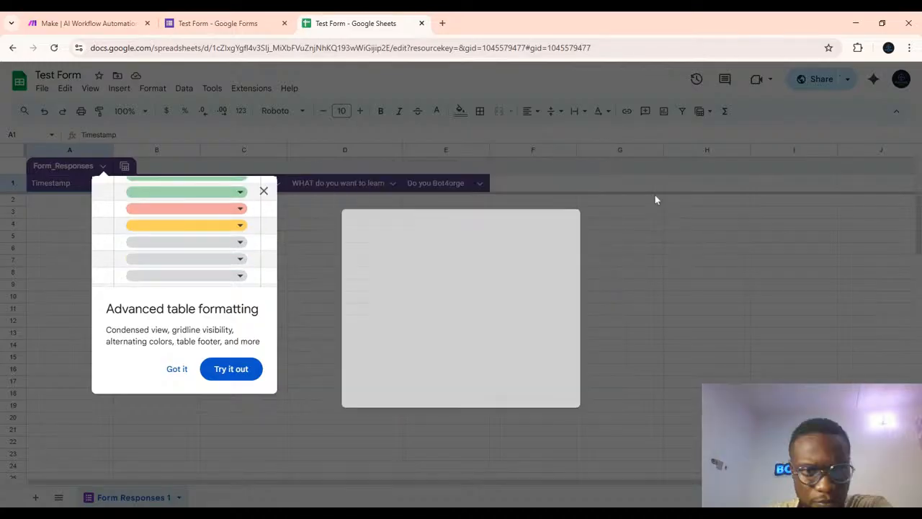
click(263, 190)
Publish the form to anyone with the link and shorten its responder link.
click(207, 26)
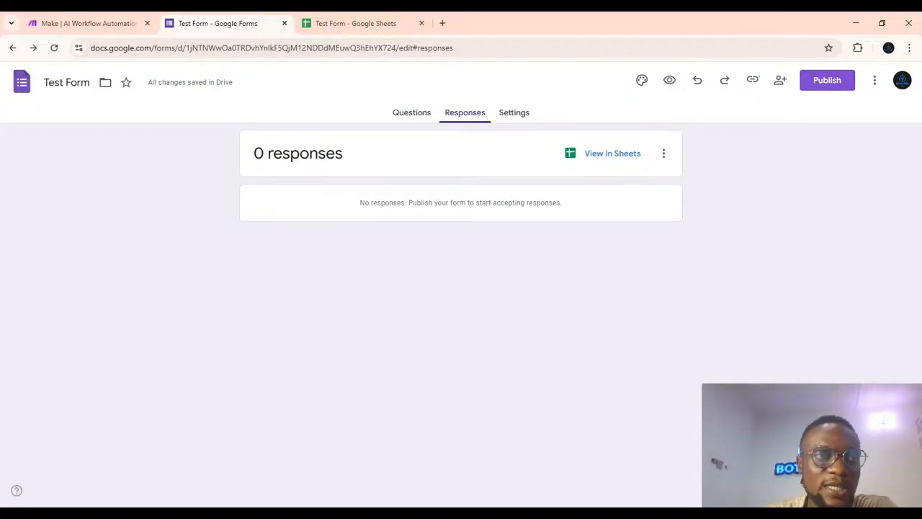
click(813, 85)
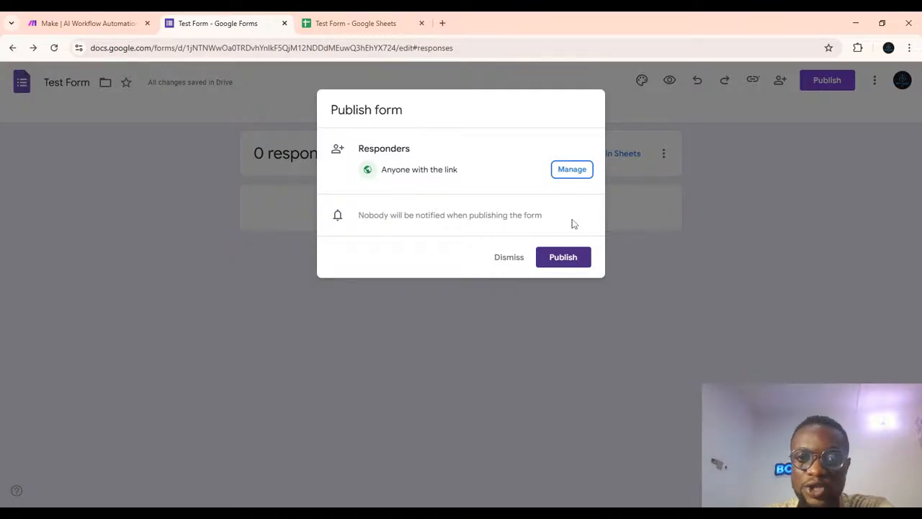
click(557, 255)
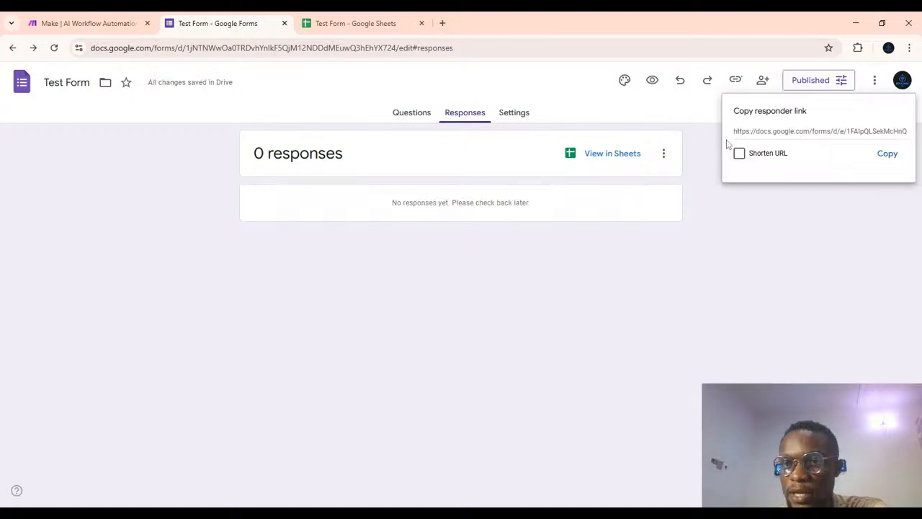
click(739, 154)
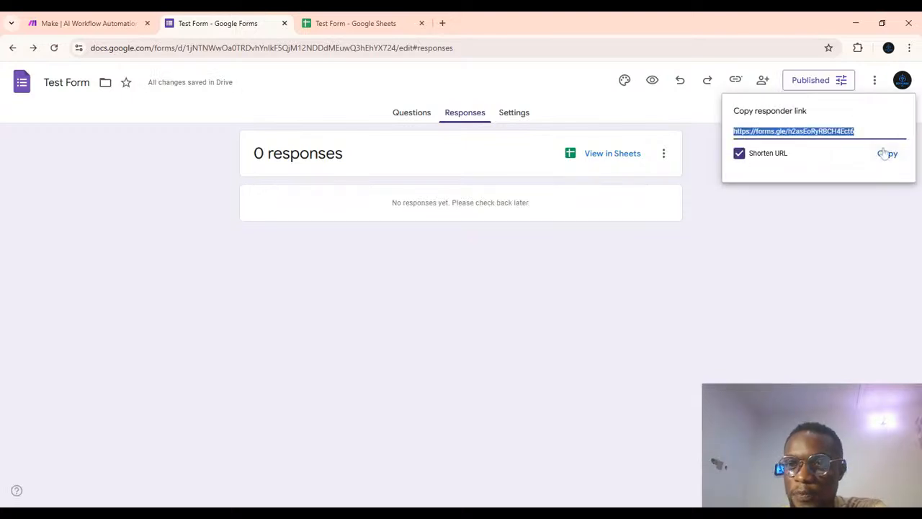
Copy the shortened responder link and open it in a new browser tab.
click(886, 155)
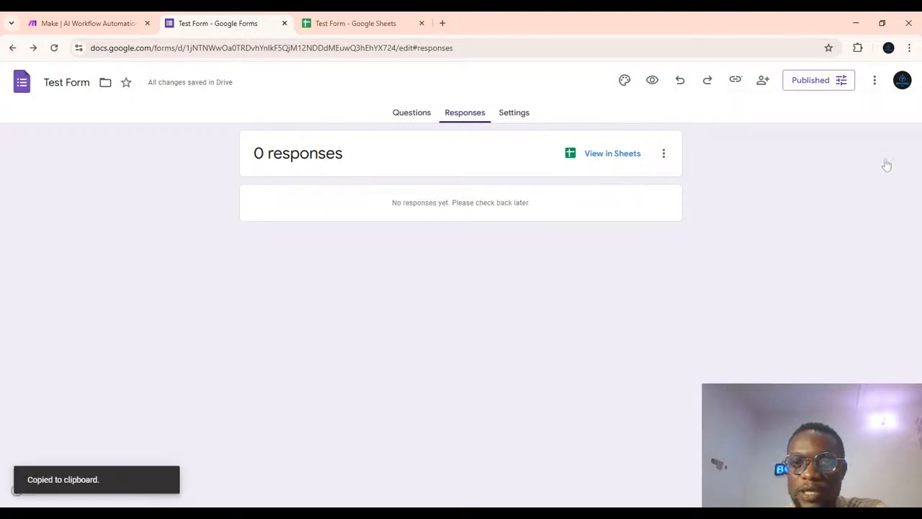
click(445, 28)
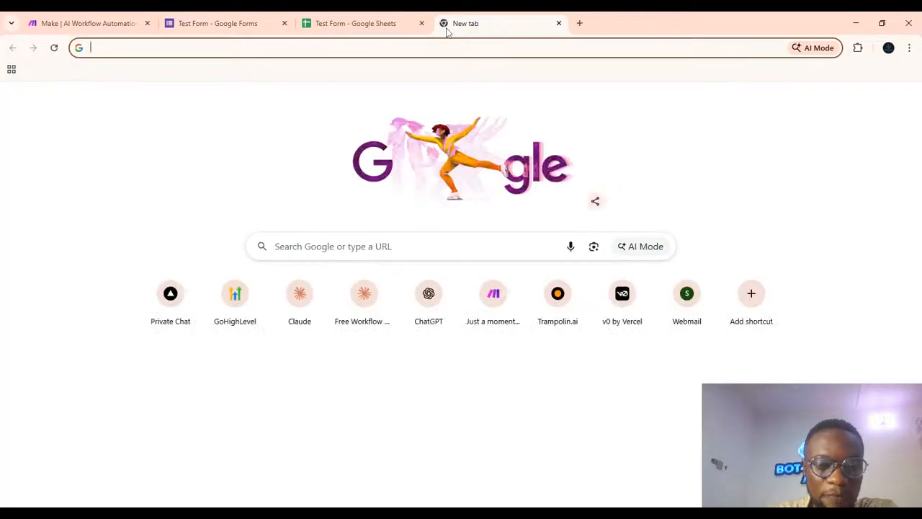
key(ctrl+v)
key(Return)
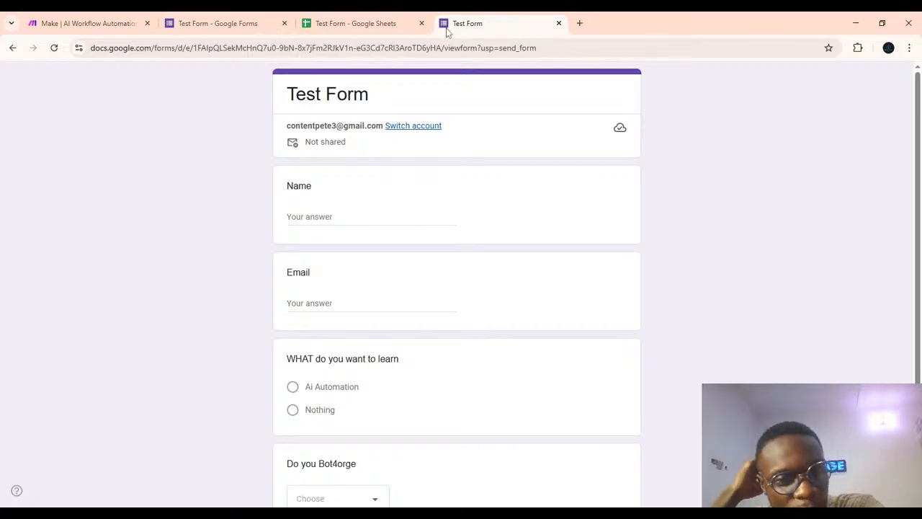
Examine the live form's questions and the fourth question's dropdown as a respondent would see them.
scroll(653, 169, down, 3)
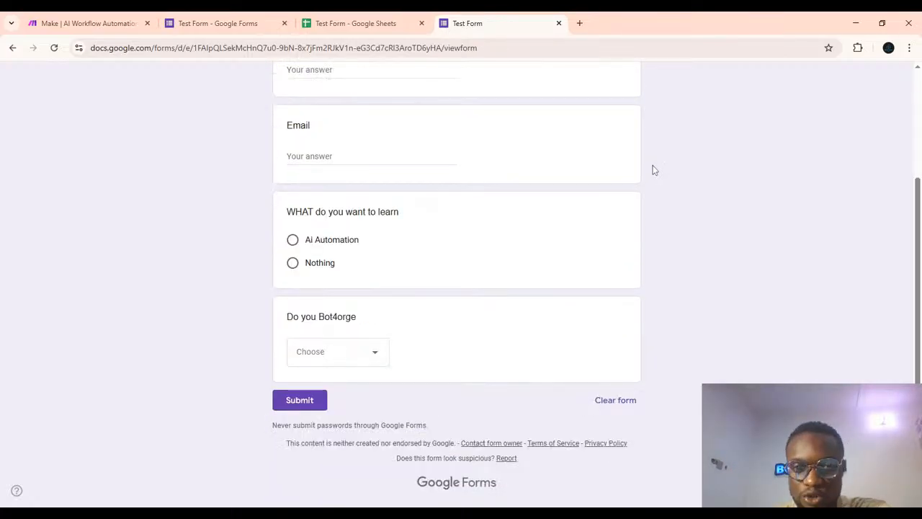
scroll(653, 169, up, 3)
scroll(413, 321, down, 2)
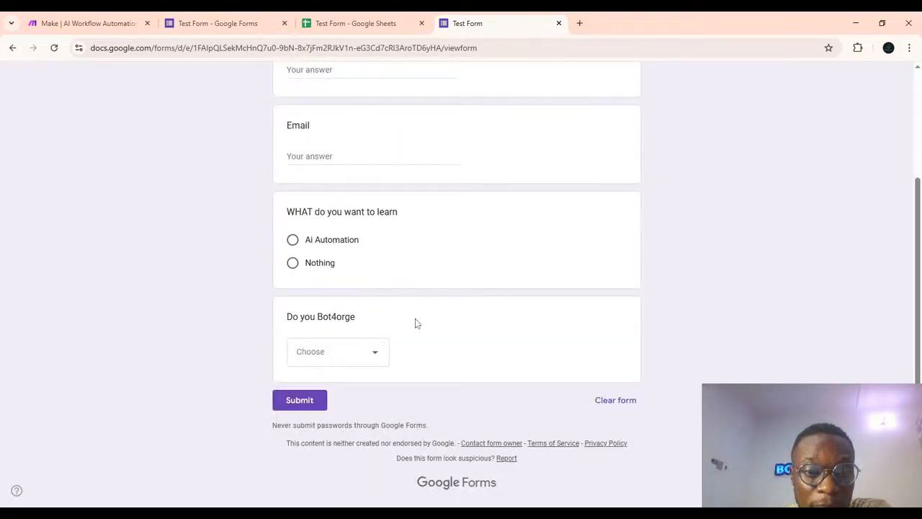
click(376, 355)
click(283, 356)
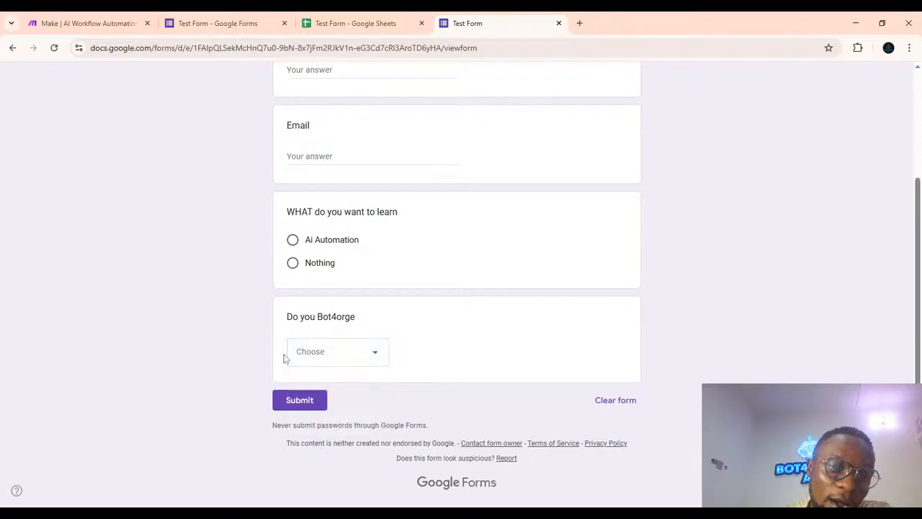
click(343, 360)
click(159, 318)
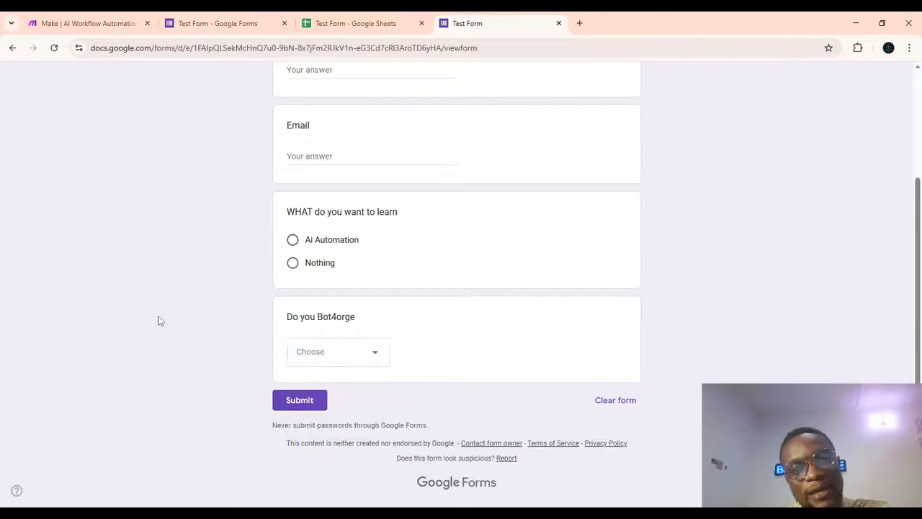
scroll(160, 321, up, 2)
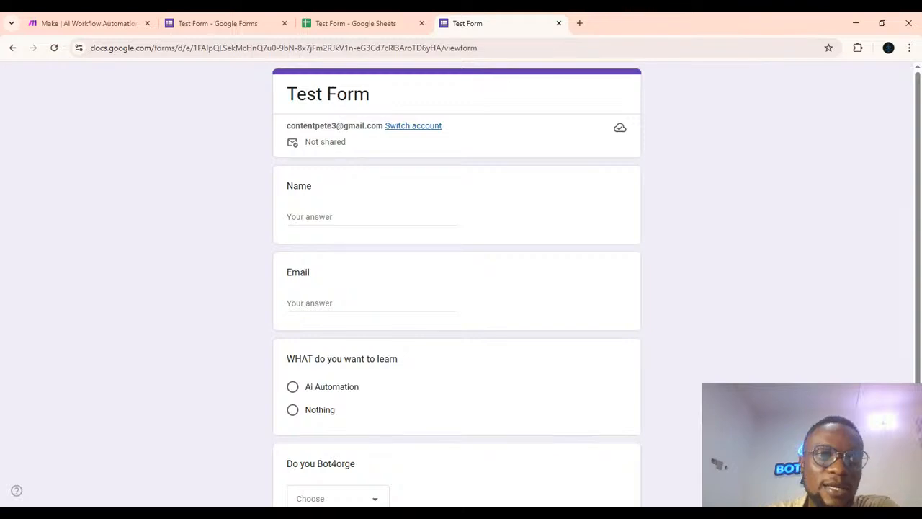
Sign up for Make by continuing with the Google account.
click(95, 22)
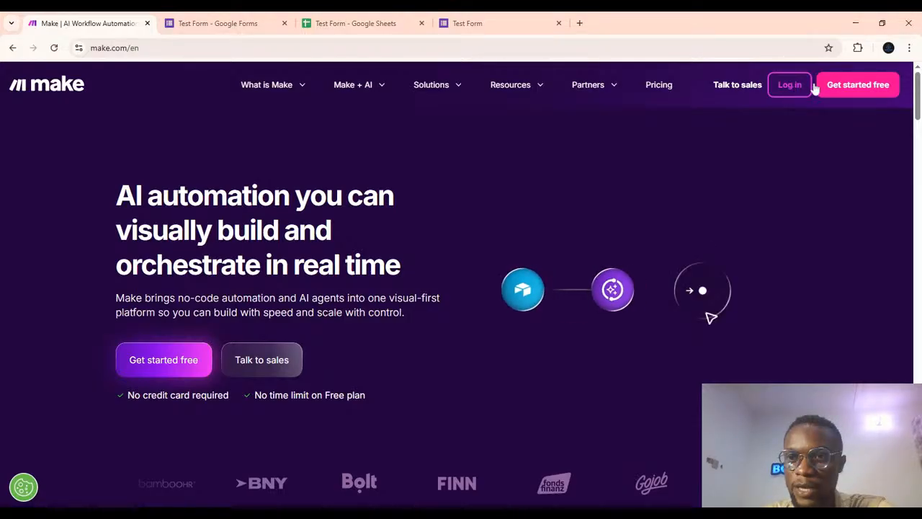
click(845, 86)
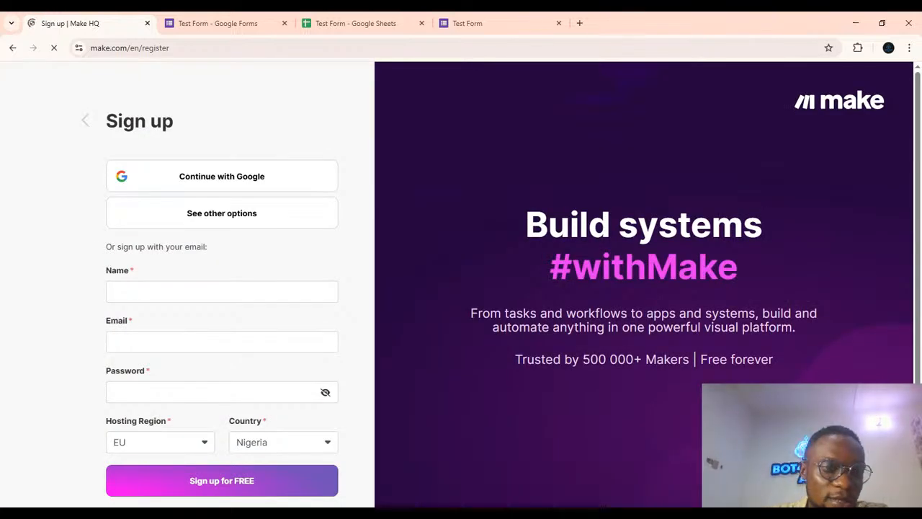
click(258, 176)
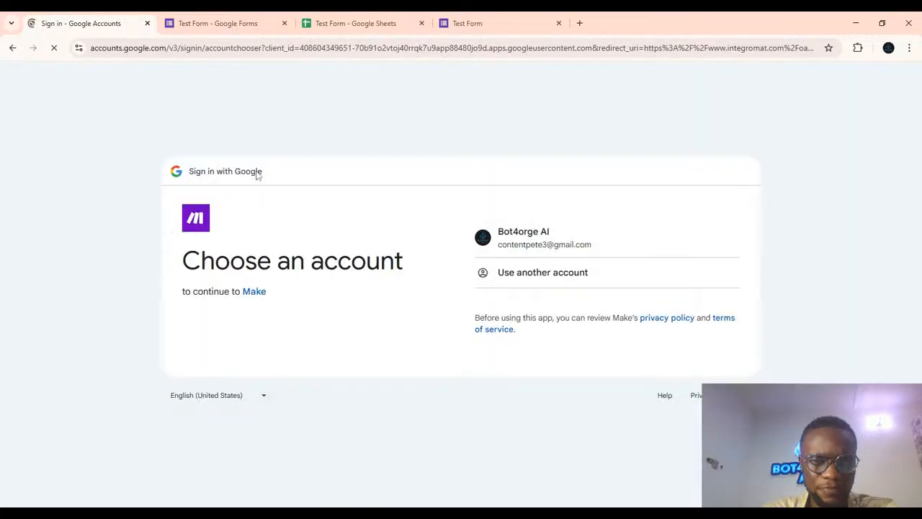
click(543, 245)
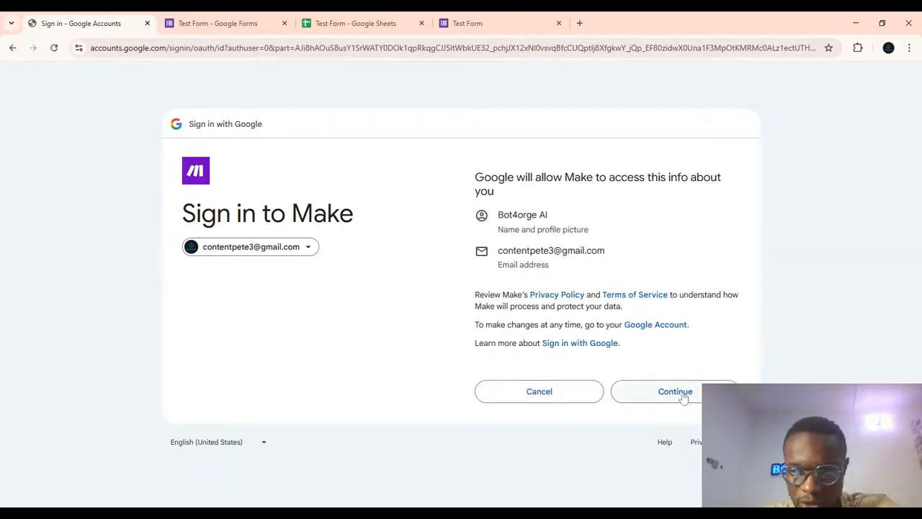
click(675, 393)
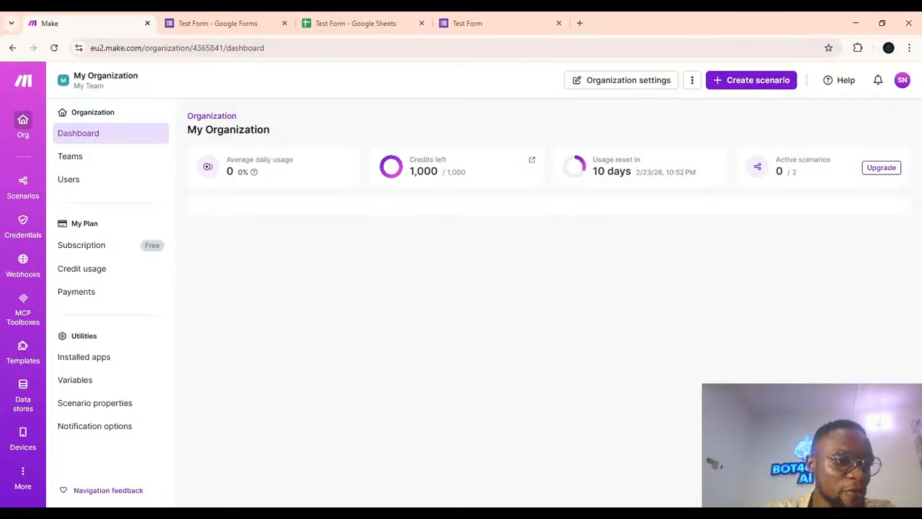
Step through the Make dashboard's navigation tour to its finish.
scroll(548, 302, down, 2)
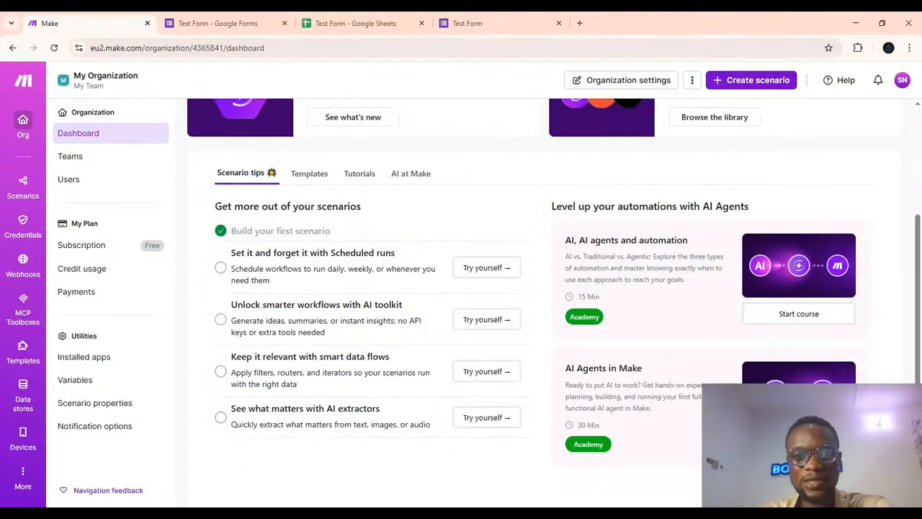
scroll(571, 267, up, 2)
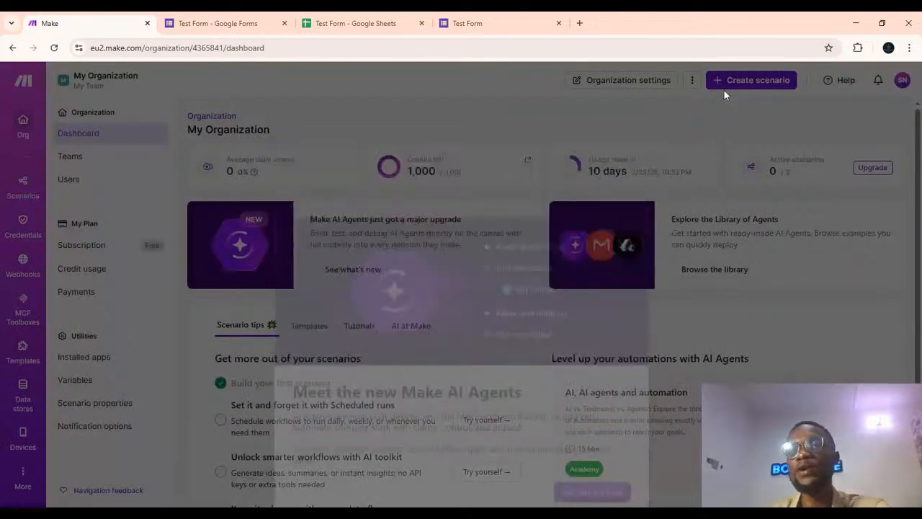
click(624, 159)
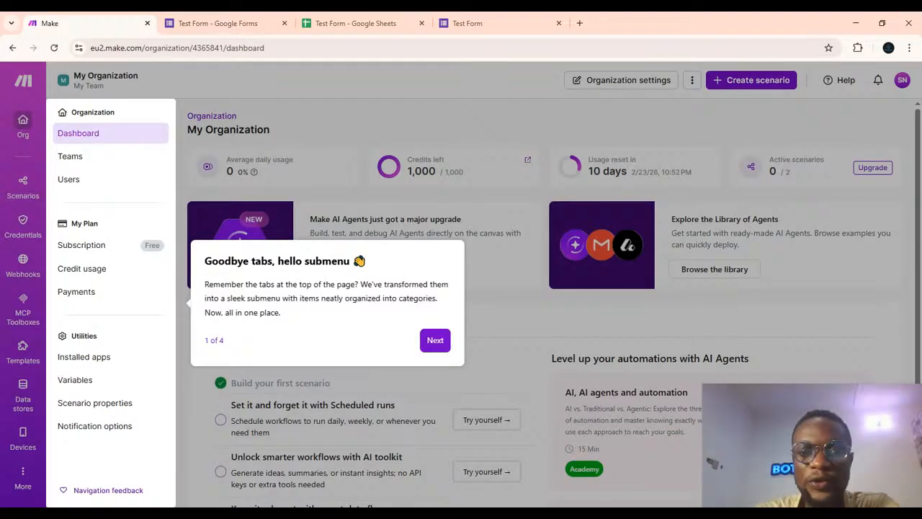
click(435, 343)
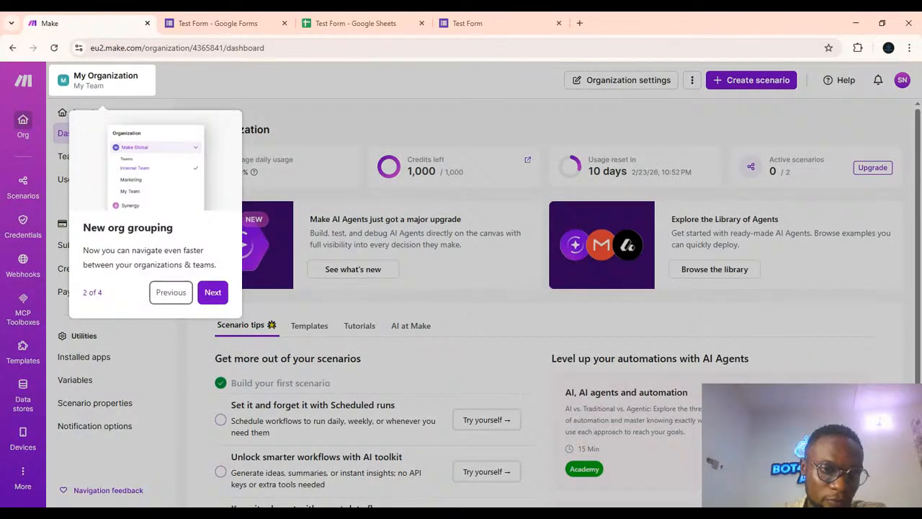
click(212, 302)
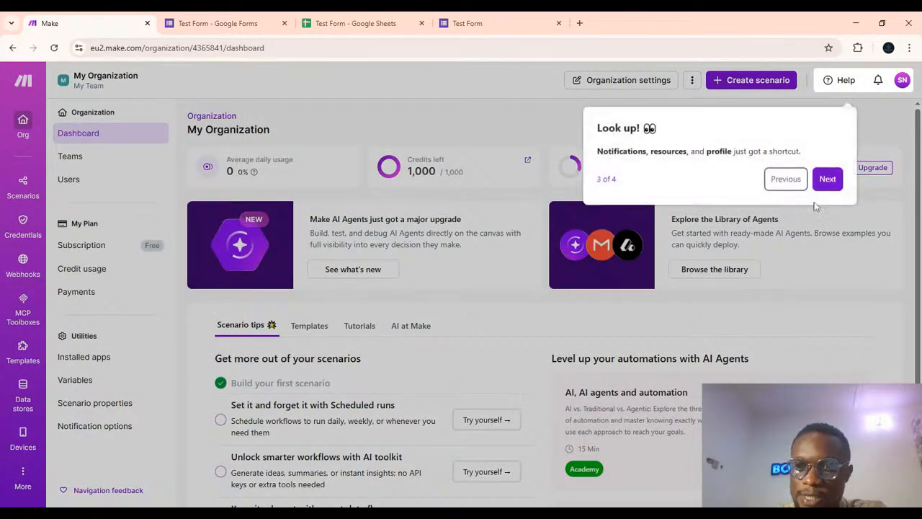
click(822, 182)
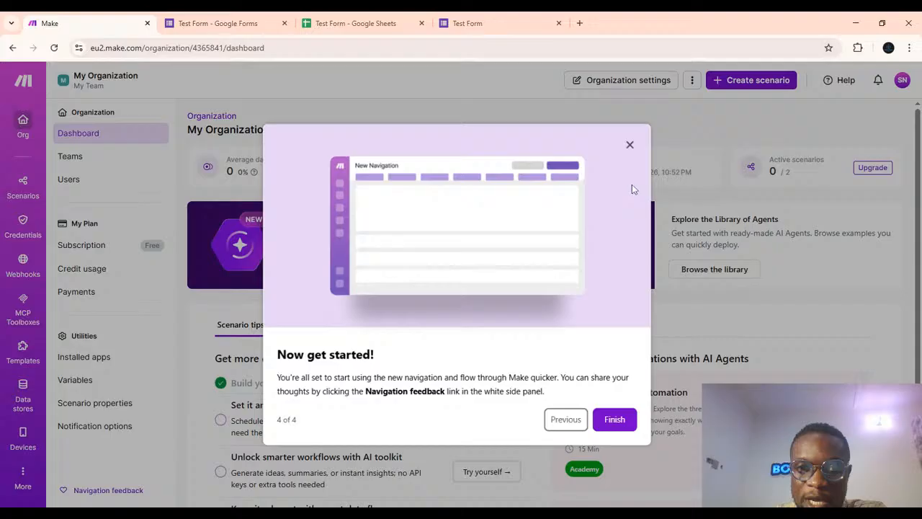
click(616, 423)
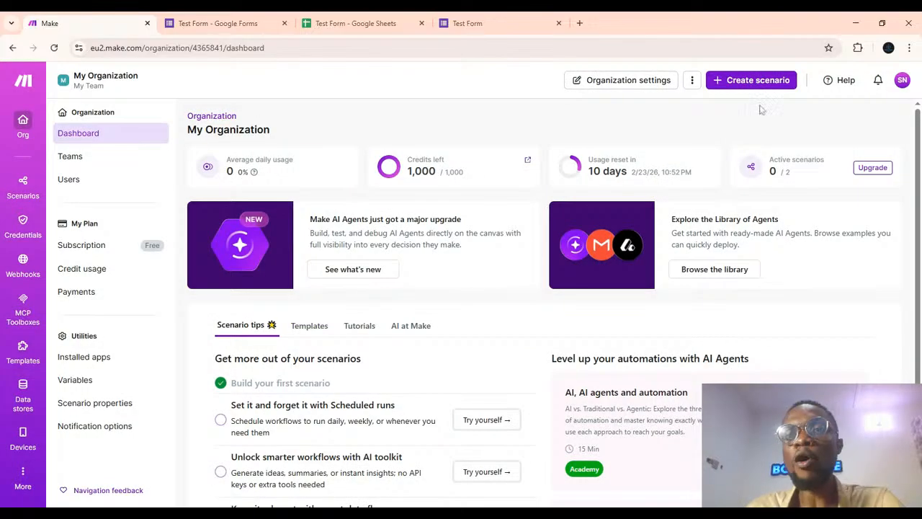
Create a new Make scenario, choosing to build it from scratch.
click(728, 81)
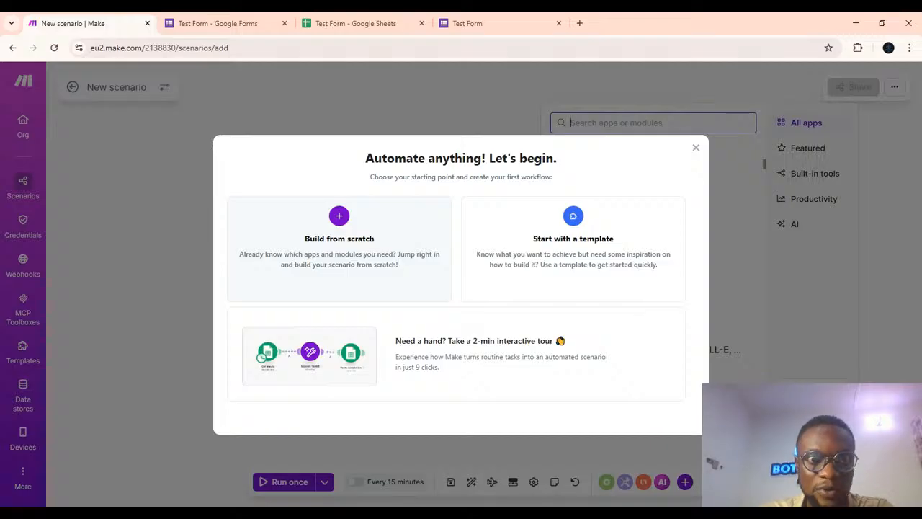
click(372, 247)
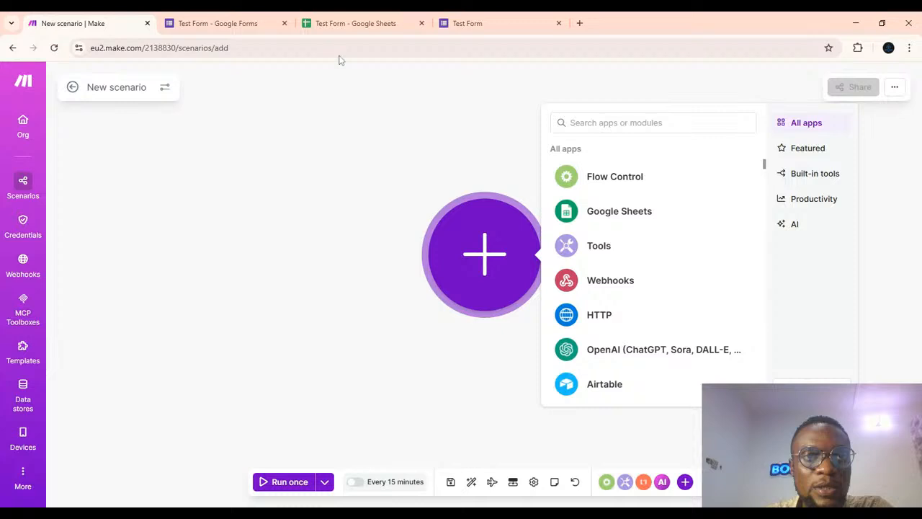
Rename the form's fourth question to Do you LOVE Bot4orge in the form editor.
click(356, 23)
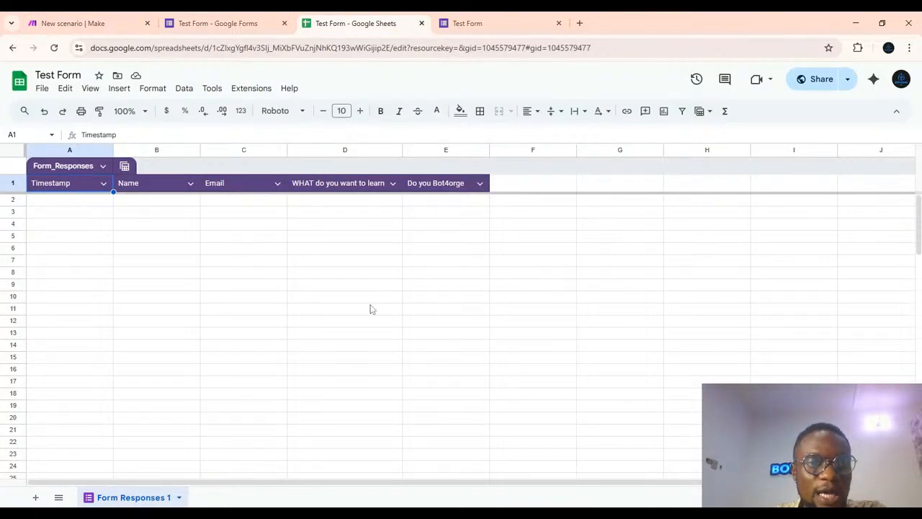
click(475, 25)
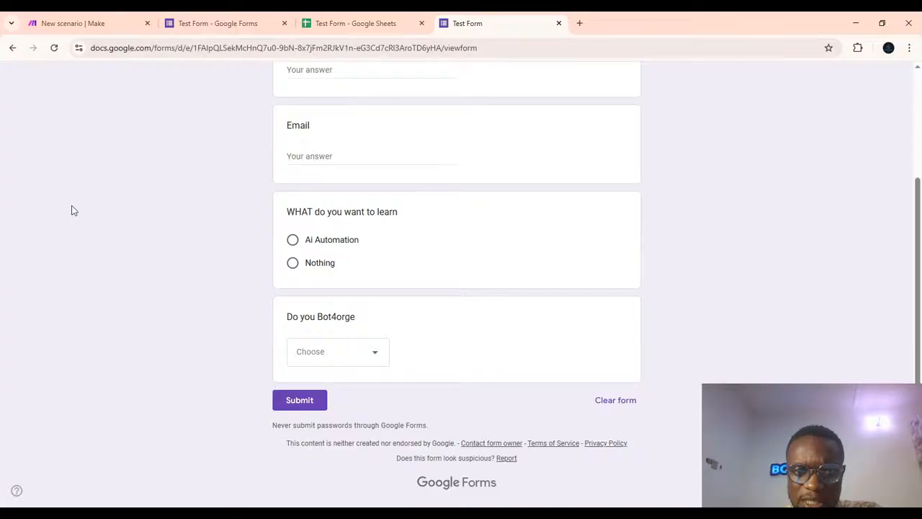
scroll(72, 209, up, 2)
scroll(456, 288, down, 2)
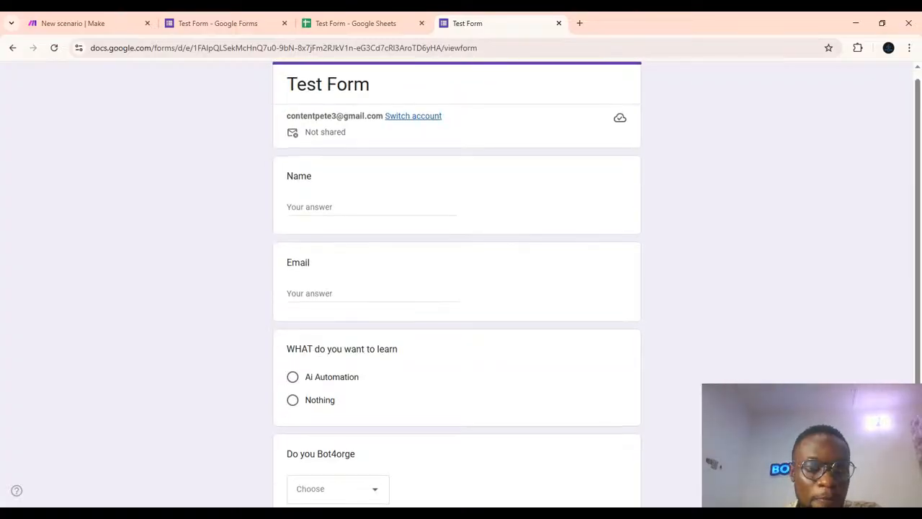
scroll(272, 224, down, 1)
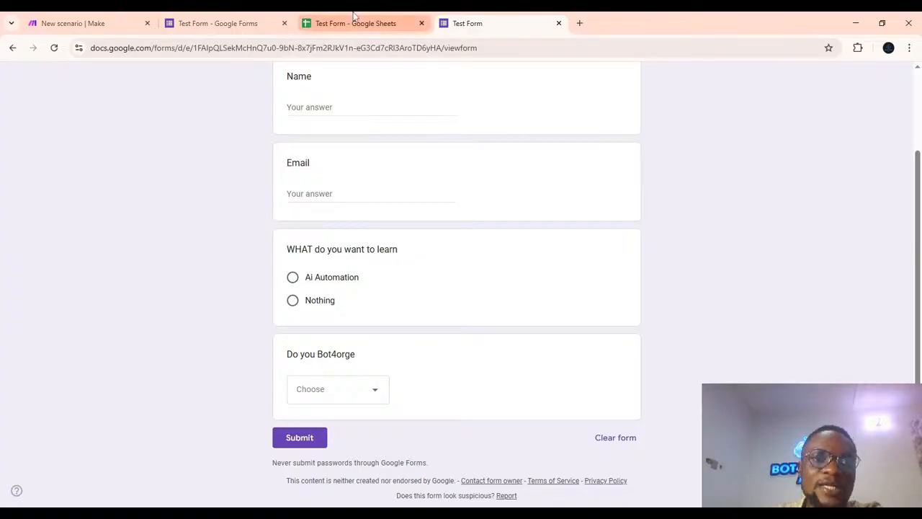
click(209, 17)
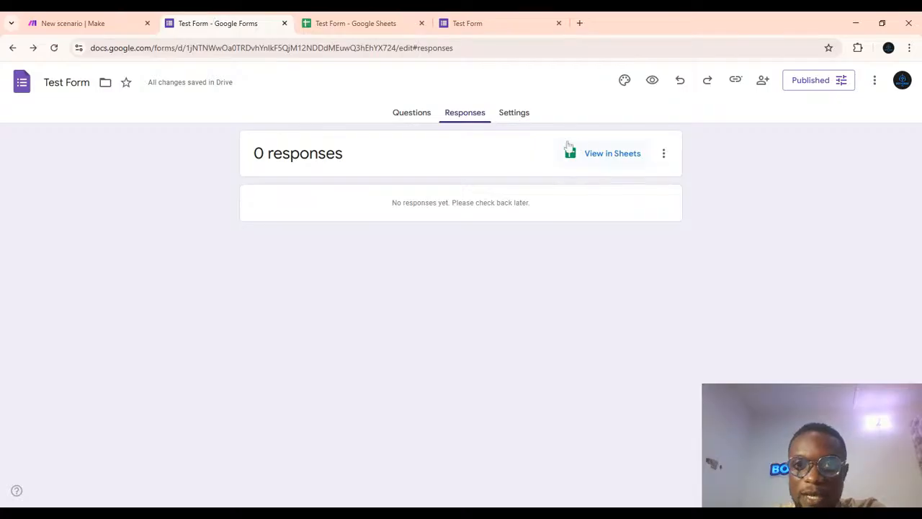
click(414, 113)
scroll(341, 317, down, 3)
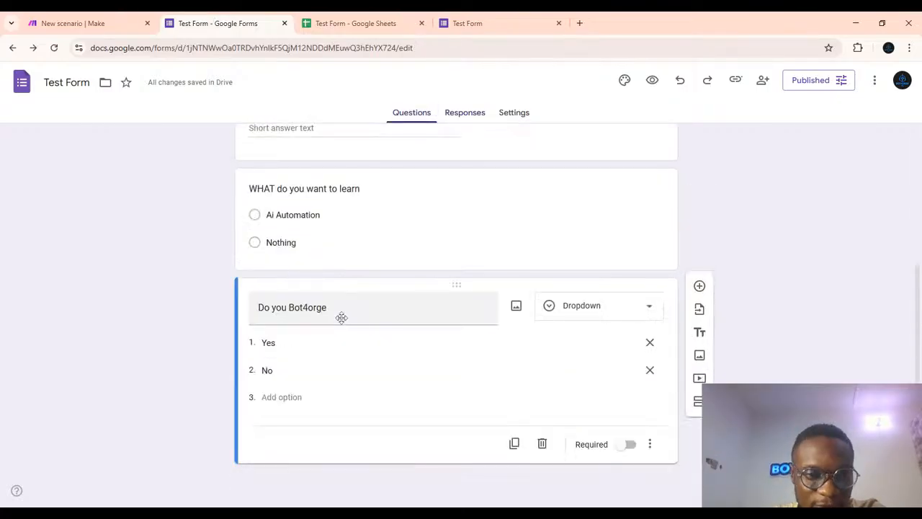
click(342, 308)
key(BackSpace)
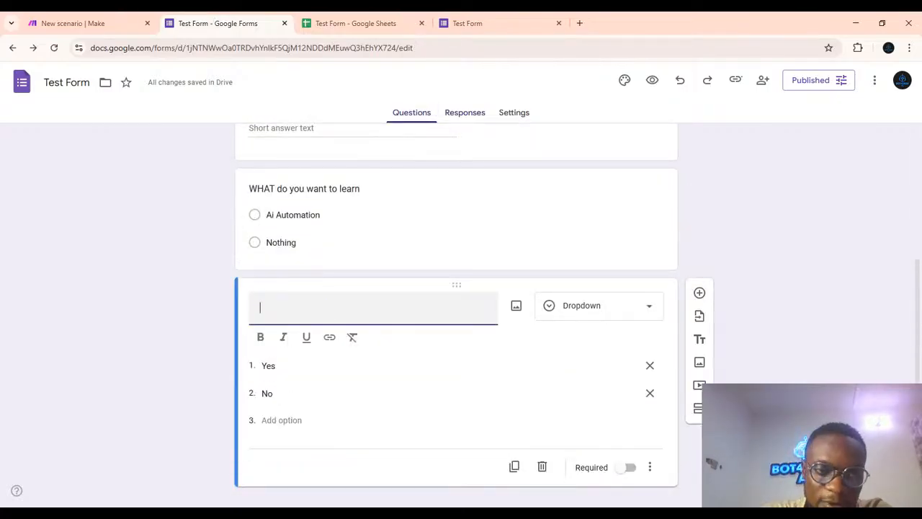
text(d)
key(BackSpace)
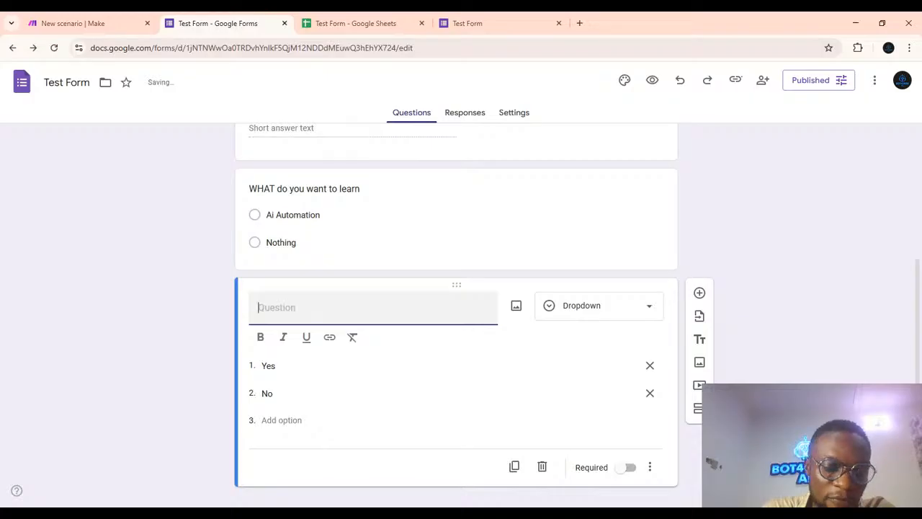
text(Do you )
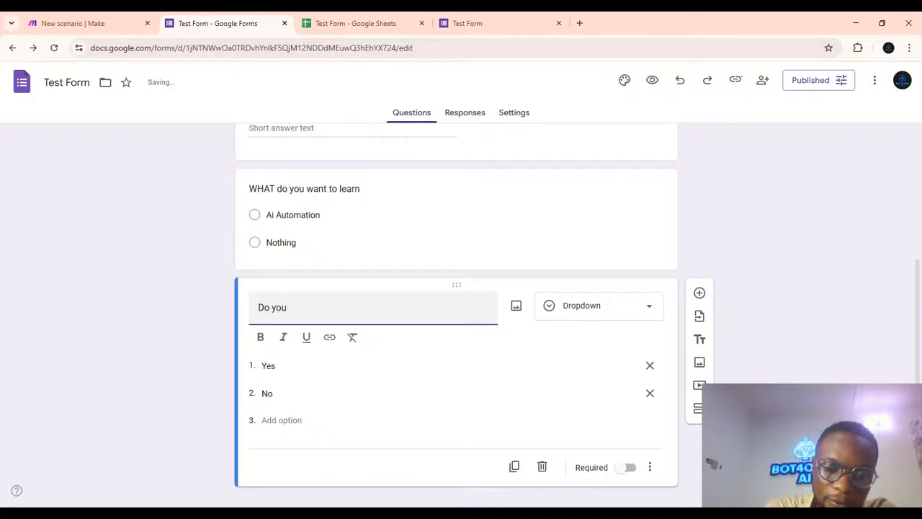
text(LOVE )
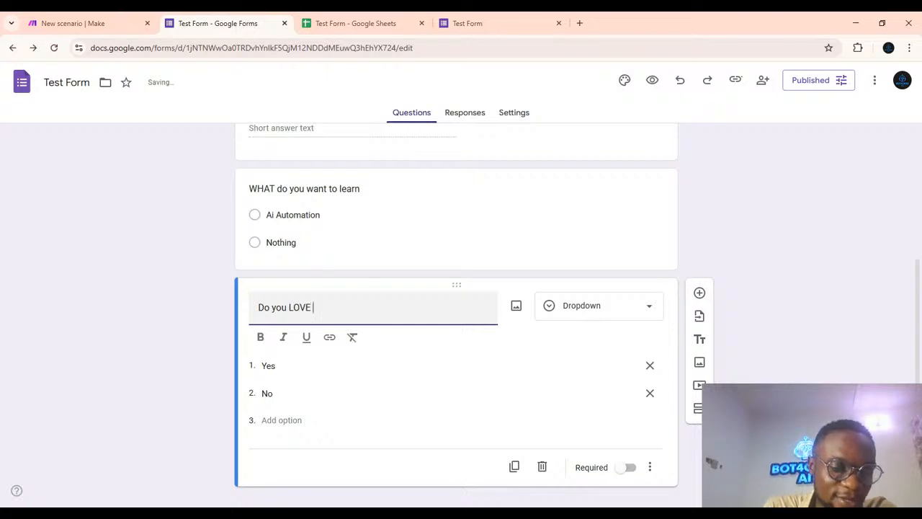
text(Bot)
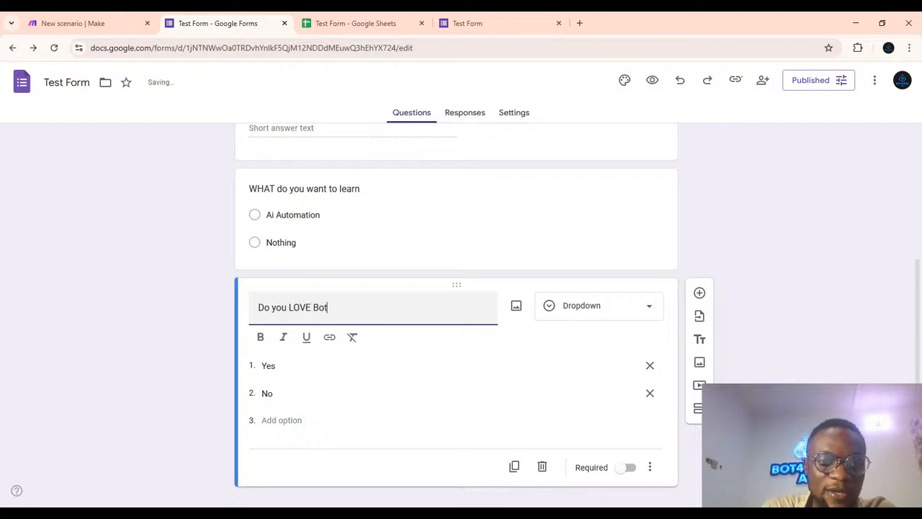
text(4orge)
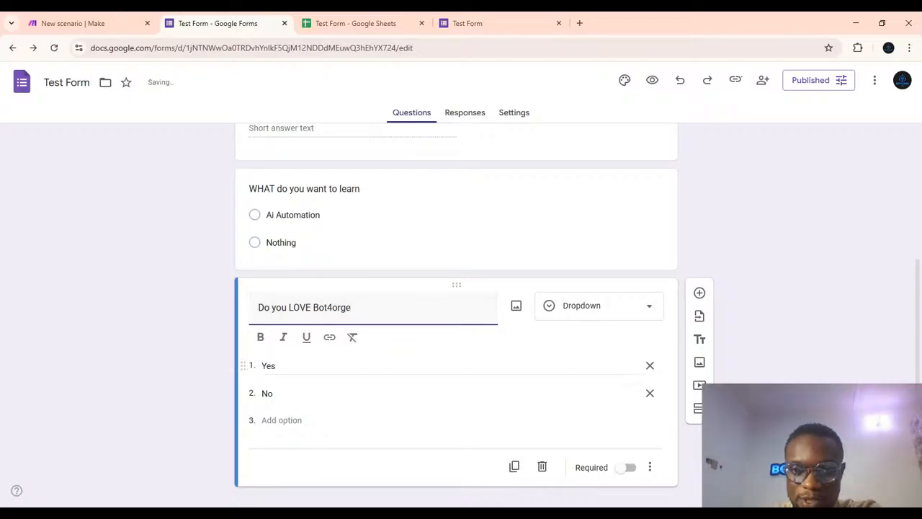
click(170, 223)
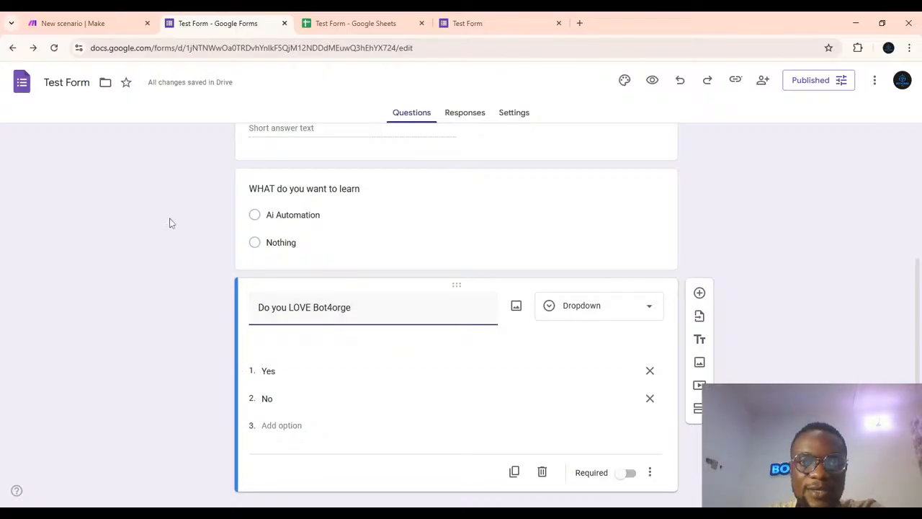
Open the live form in its tab and reload it to check the renamed fourth question.
click(469, 23)
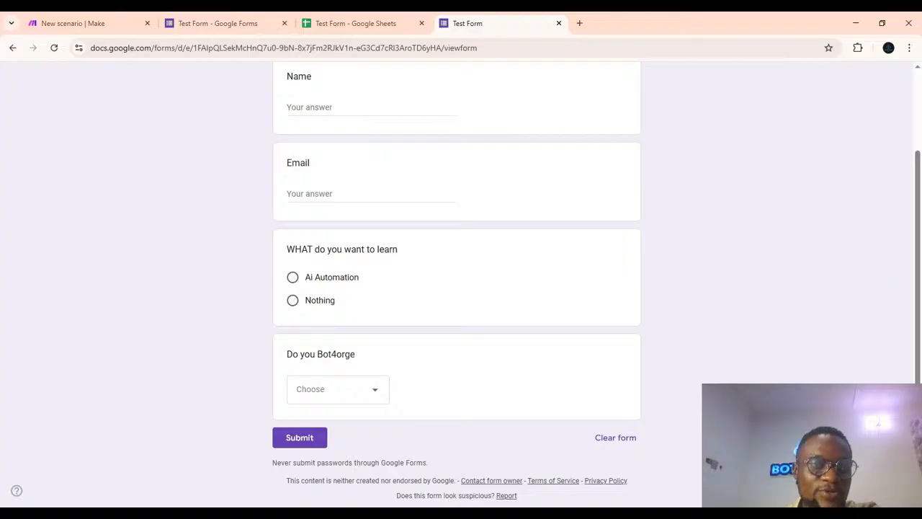
click(56, 52)
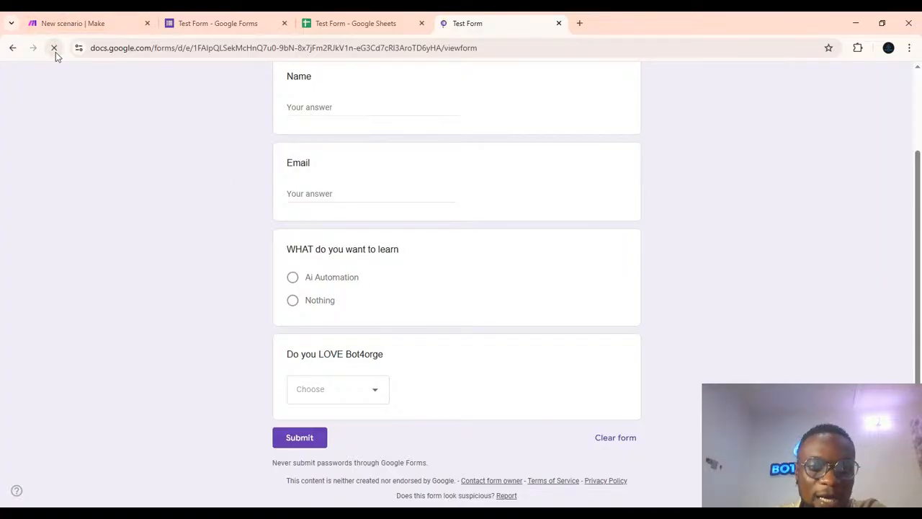
click(69, 20)
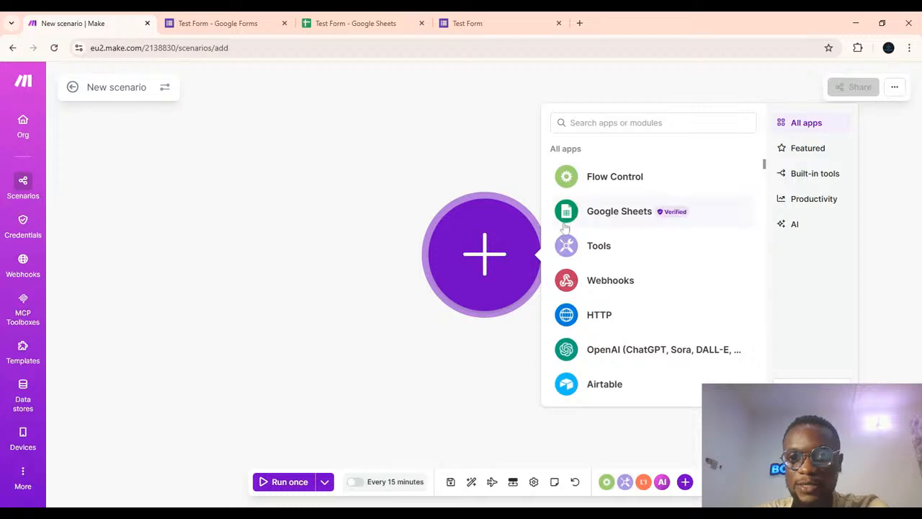
click(612, 209)
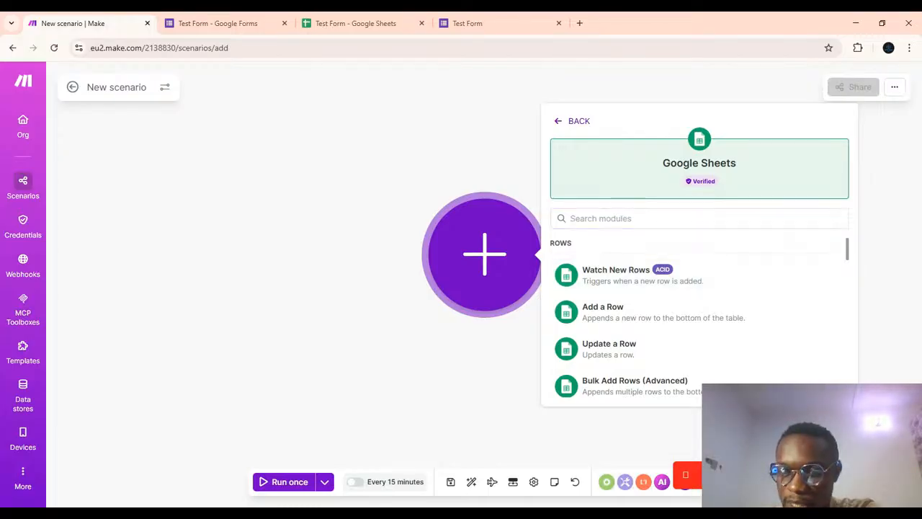
key(Escape)
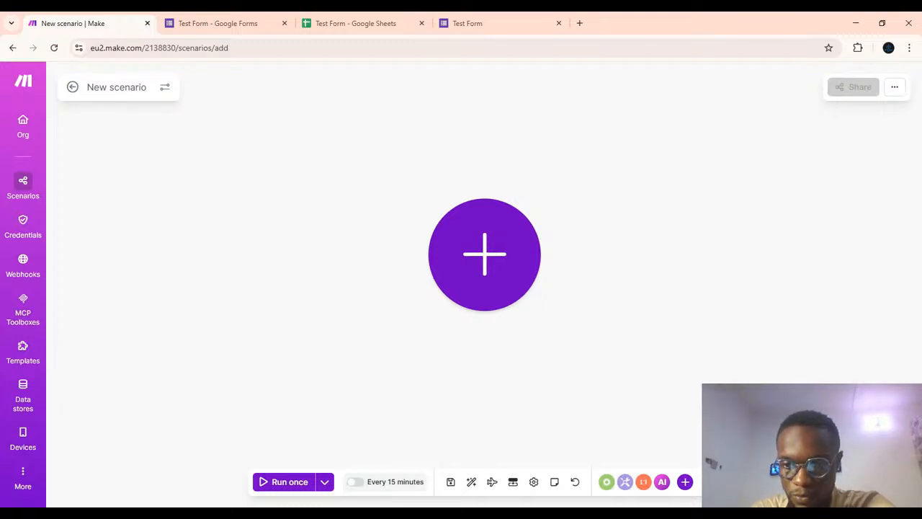
Try to add the Google Sheets Watch New Rows trigger as the scenario's first module.
click(487, 250)
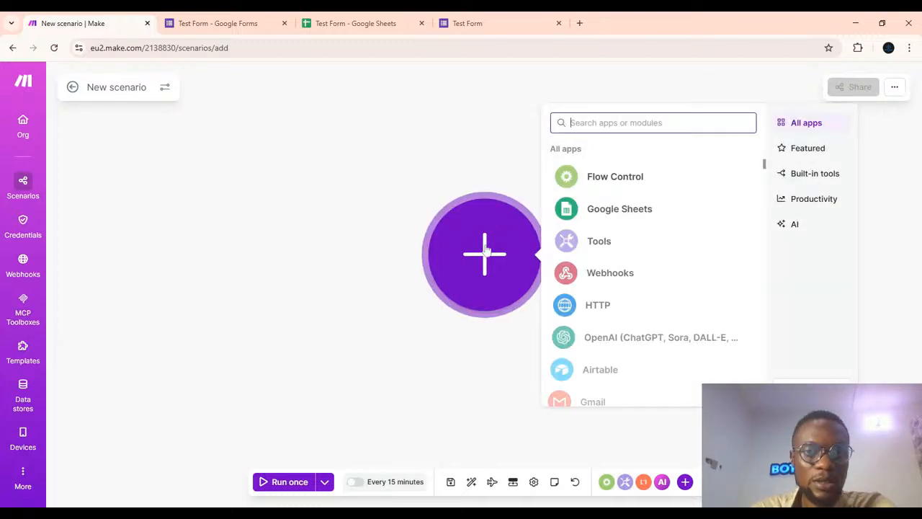
click(611, 212)
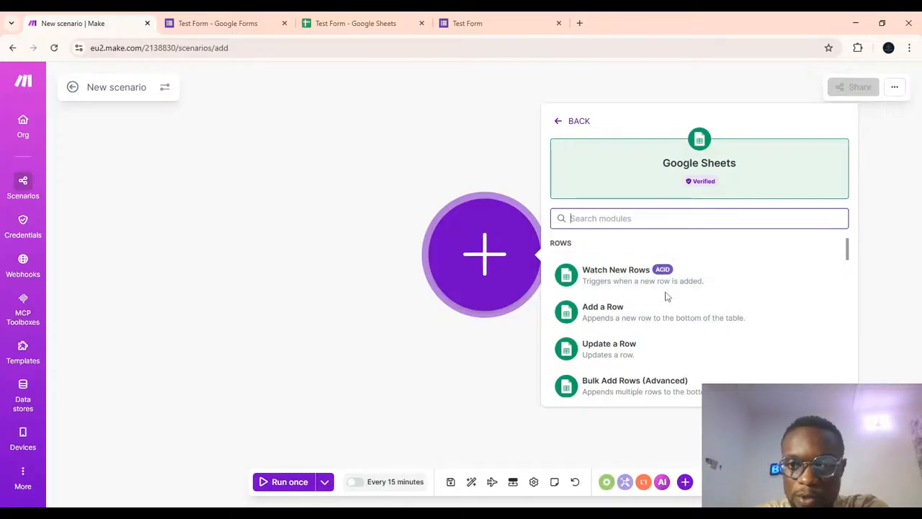
click(614, 284)
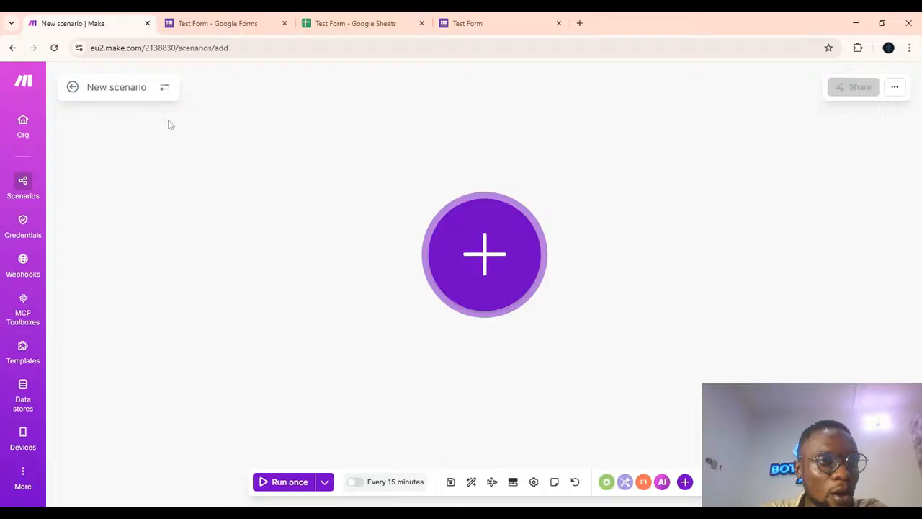
click(497, 248)
click(353, 199)
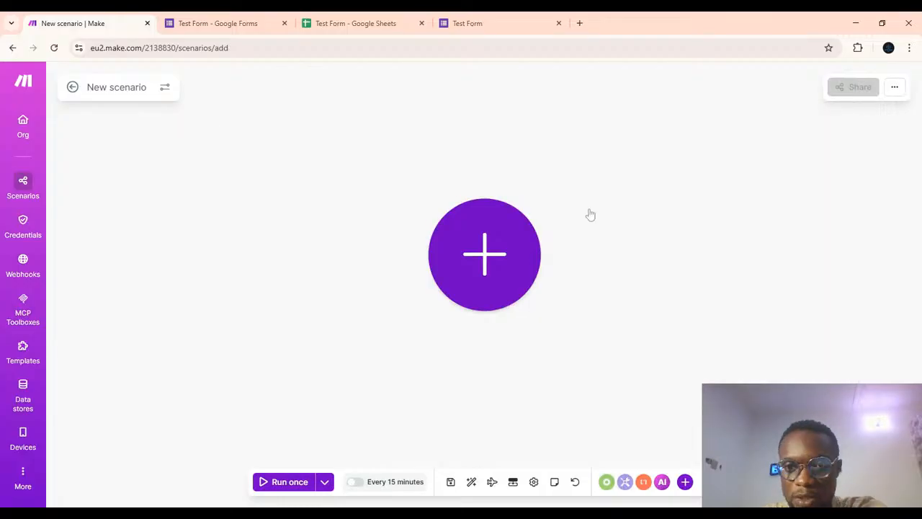
click(460, 231)
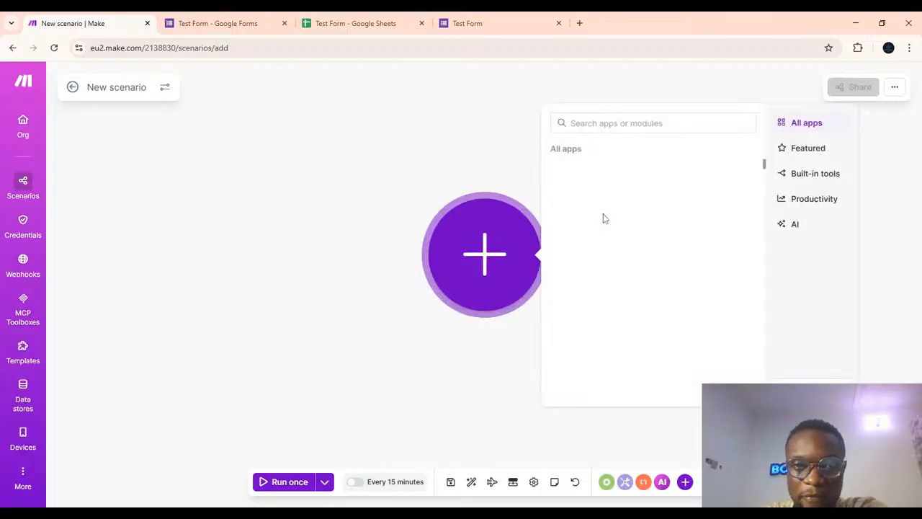
click(604, 216)
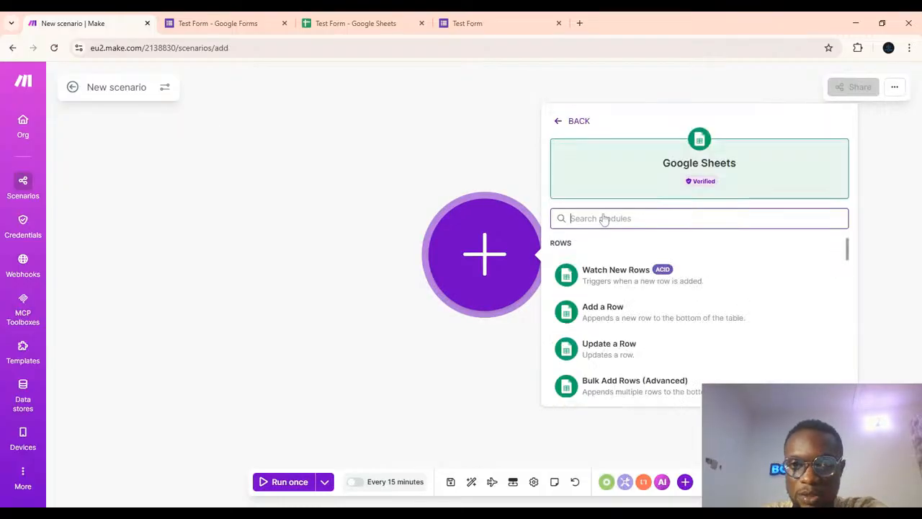
click(601, 273)
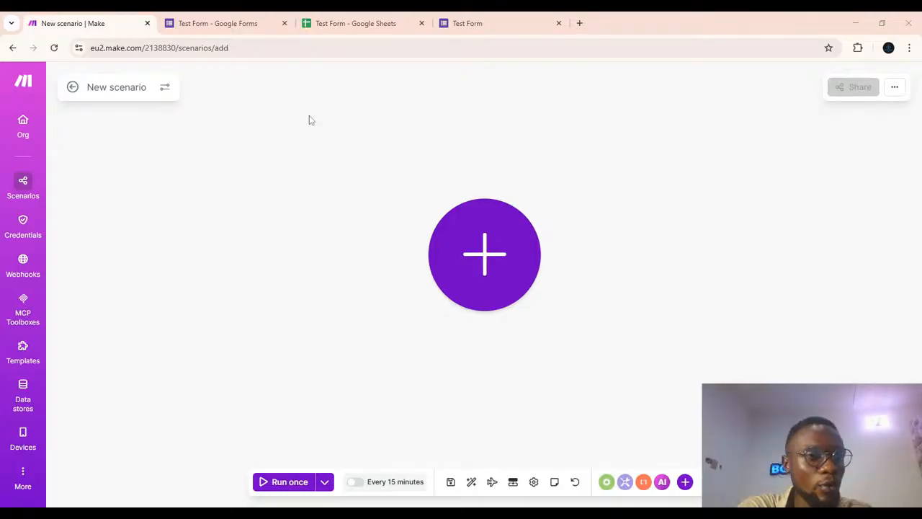
Reload the scenario editor and retry adding the Google Sheets Watch New Rows trigger module.
click(54, 49)
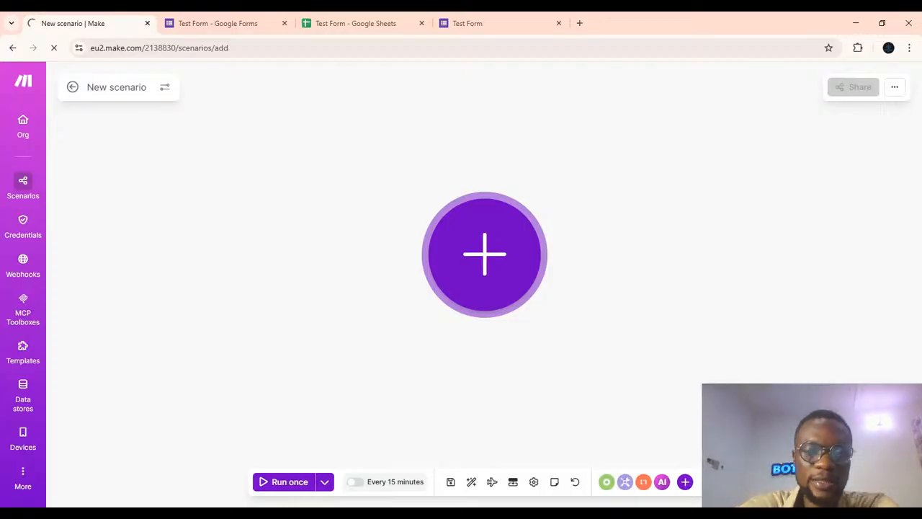
click(463, 239)
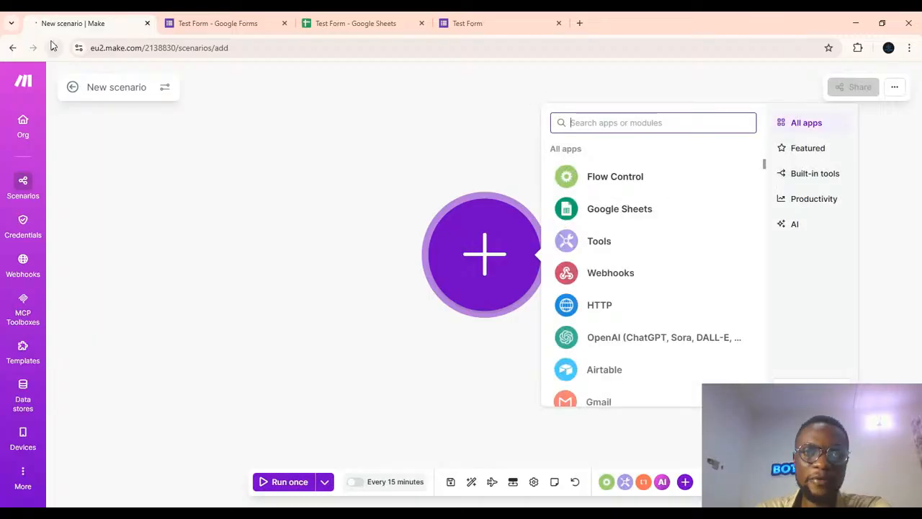
click(603, 212)
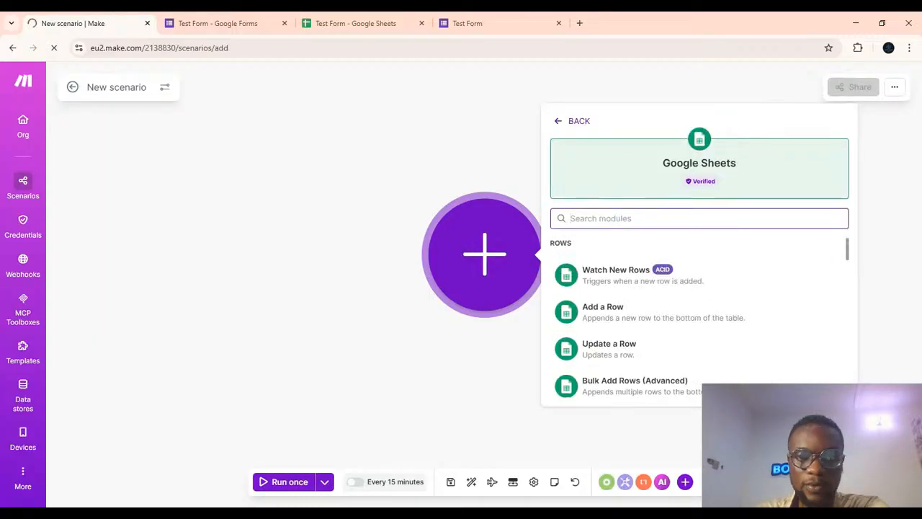
click(603, 295)
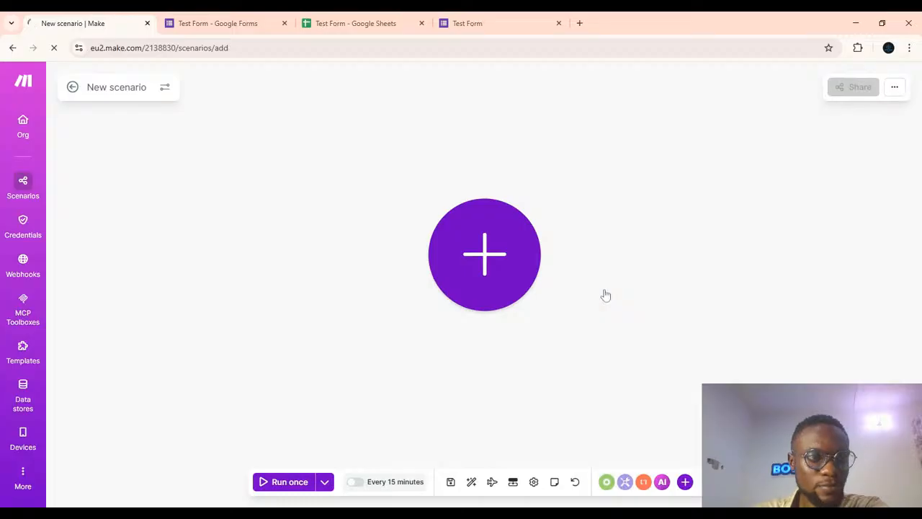
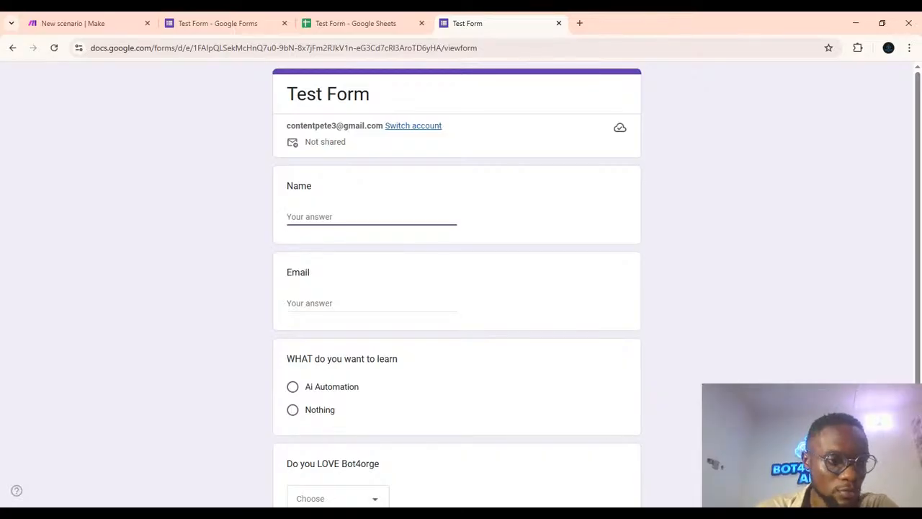
Return to the scenario editor, reload it, and add the Google Sheets Watch New Rows module as the trigger.
click(44, 24)
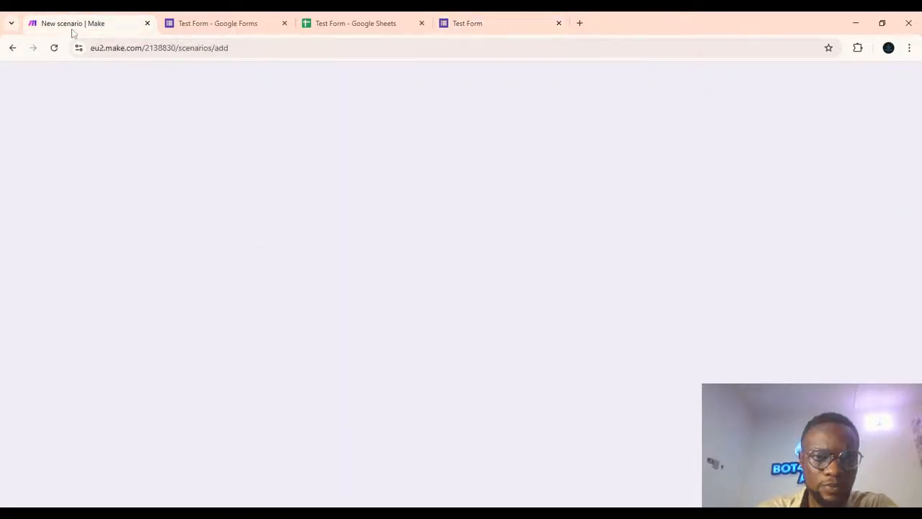
click(55, 49)
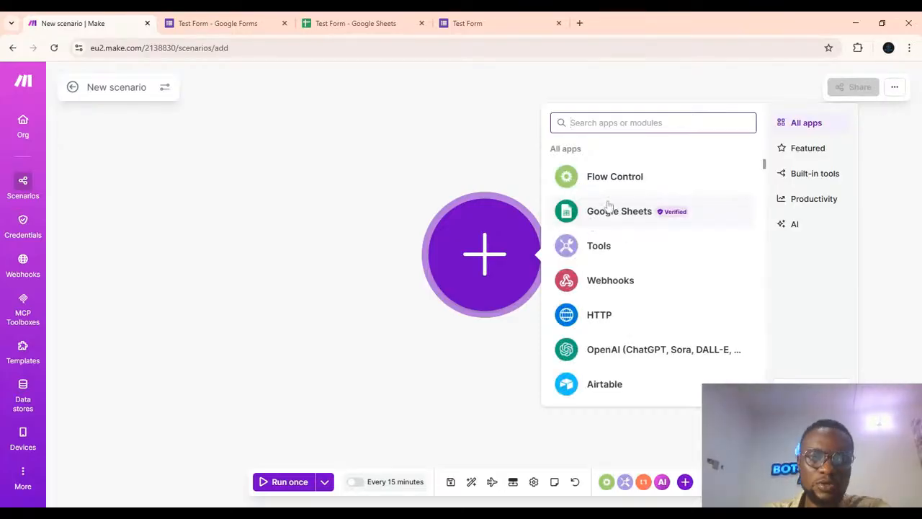
click(609, 209)
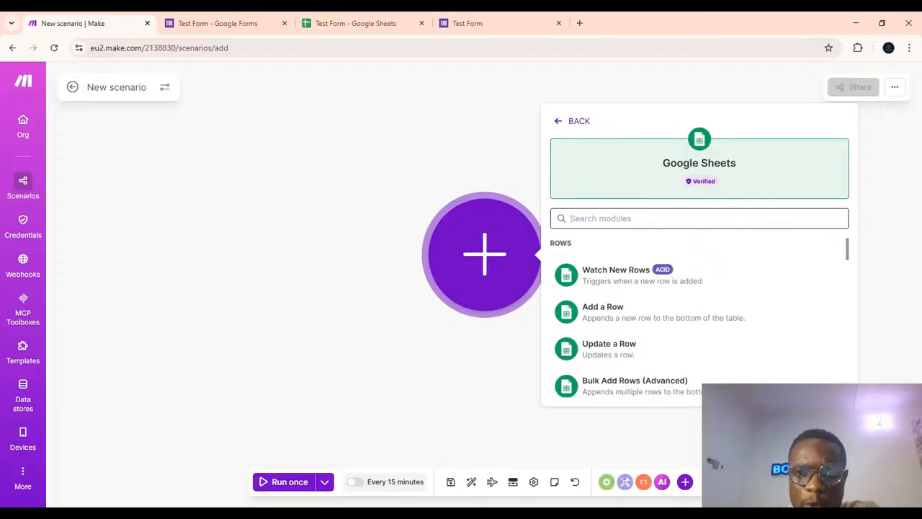
click(614, 276)
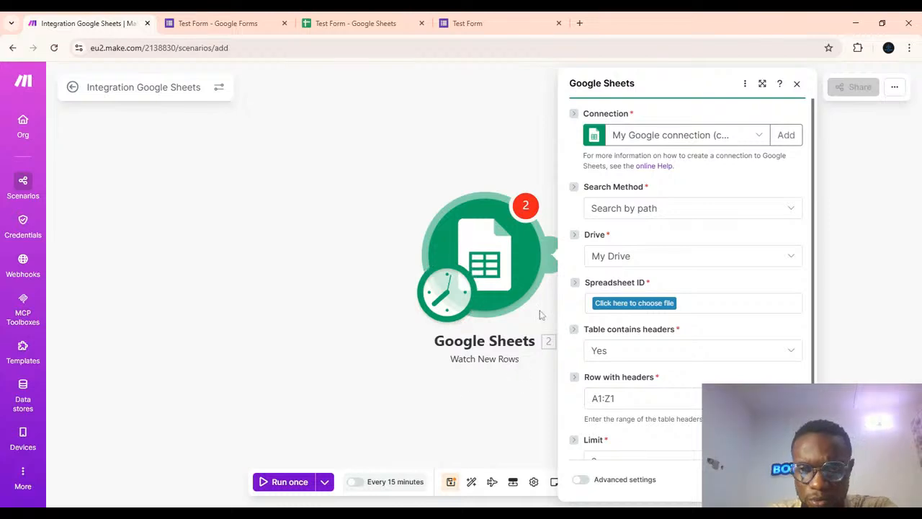
Try to choose the response spreadsheet using Search by path on My Drive, then close the module settings.
click(668, 210)
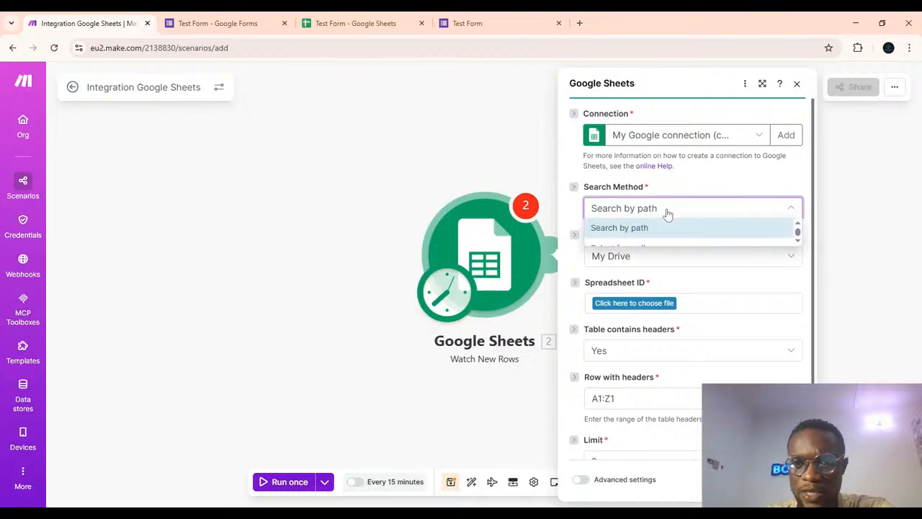
click(668, 211)
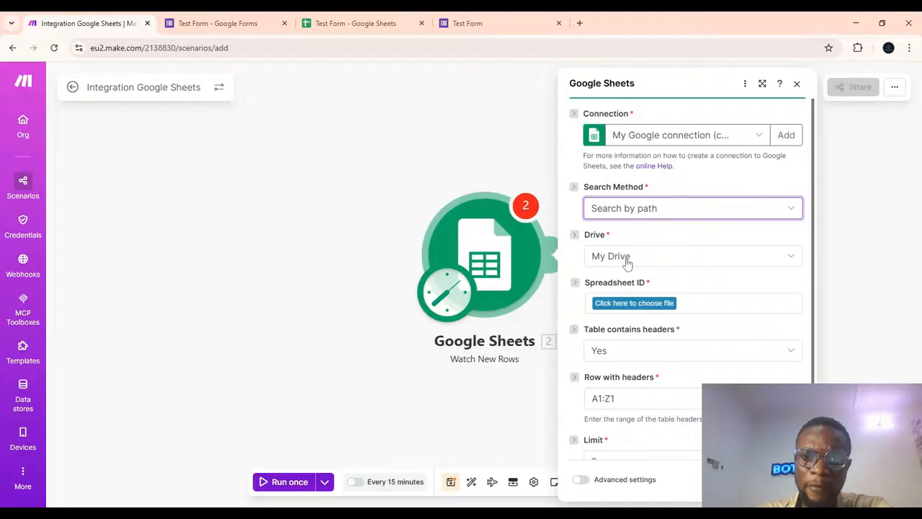
click(632, 306)
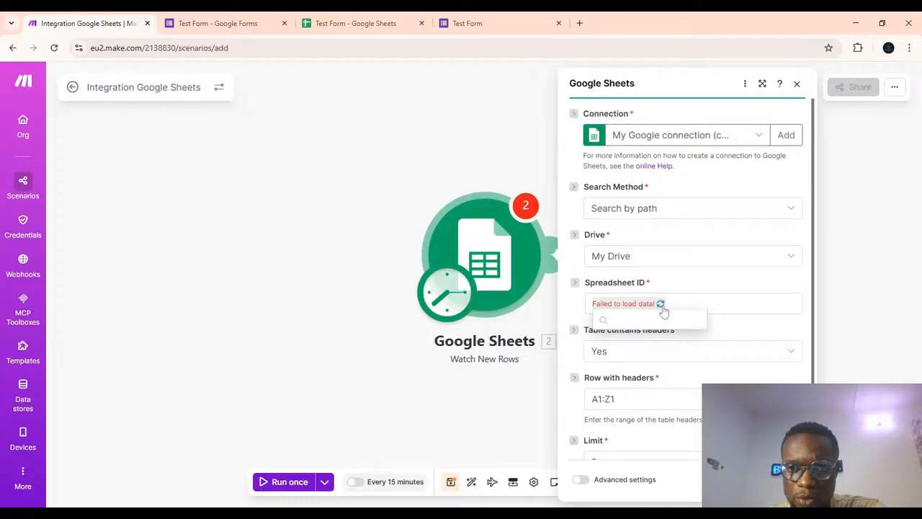
click(660, 305)
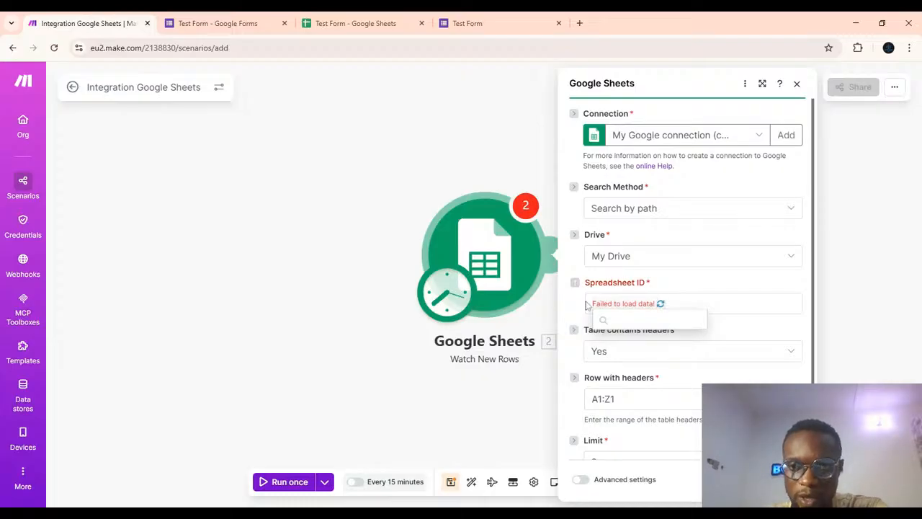
click(629, 305)
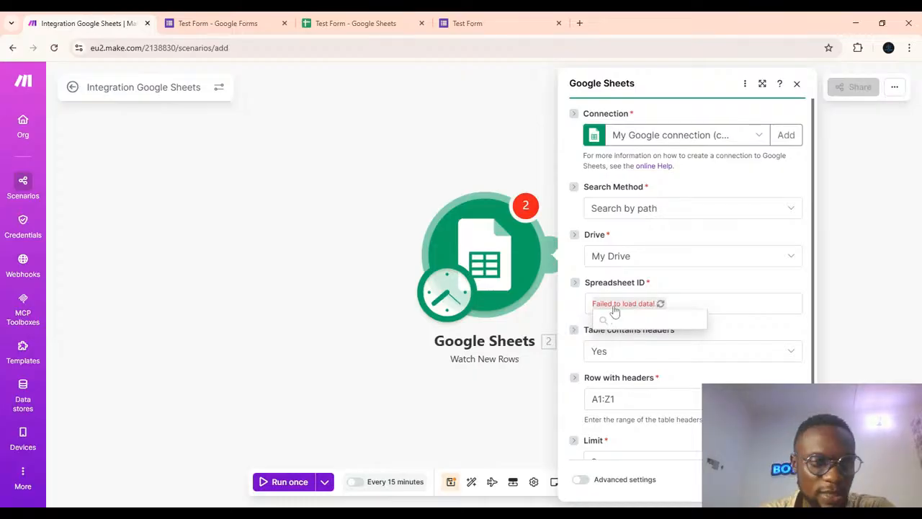
click(567, 307)
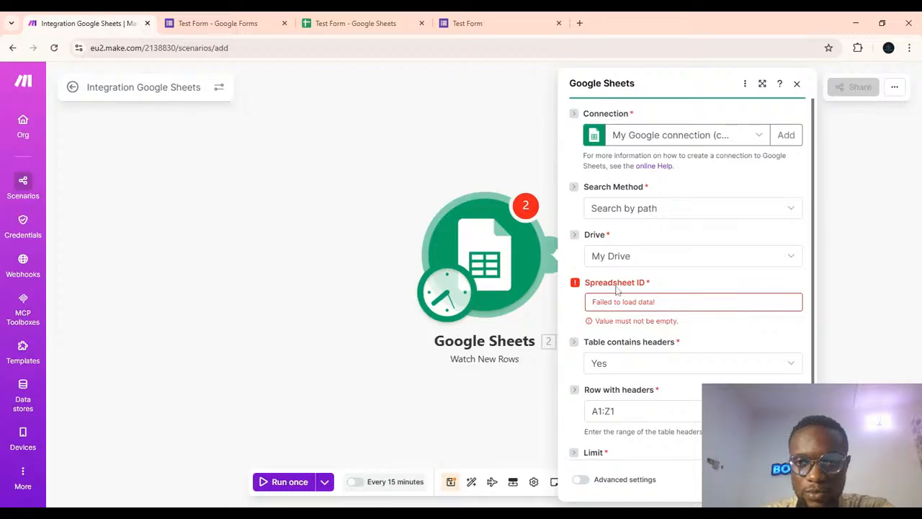
click(701, 261)
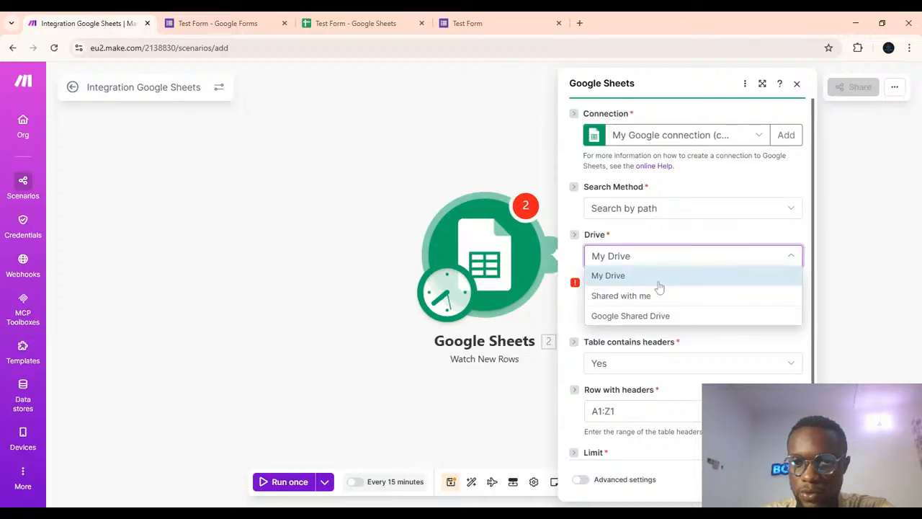
click(626, 277)
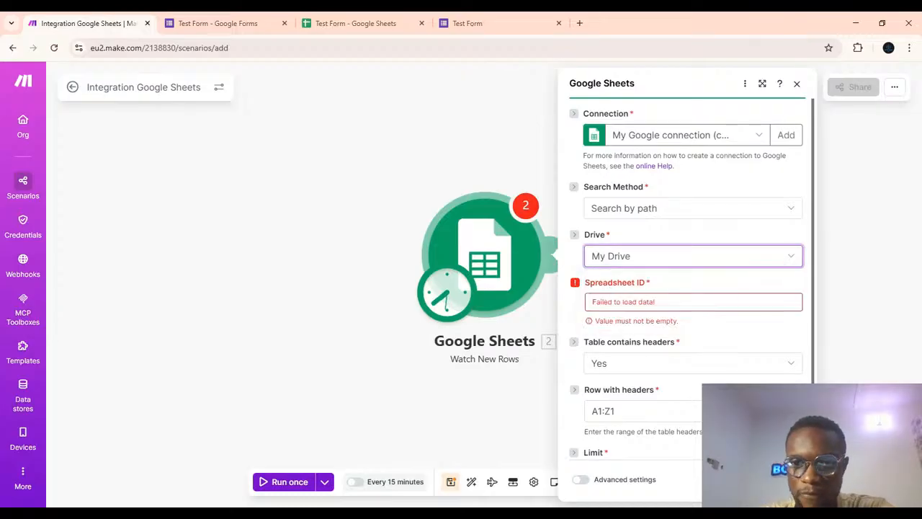
click(797, 85)
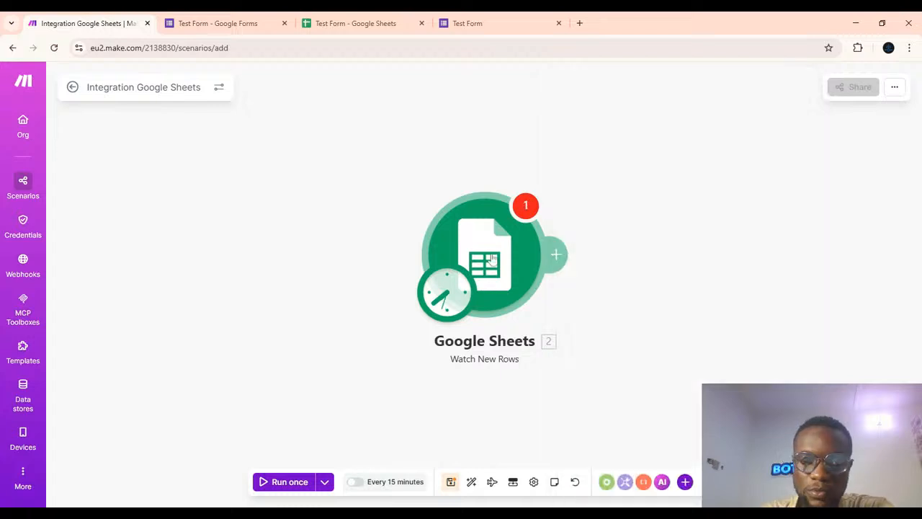
Reopen the Watch New Rows module and retry choosing the spreadsheet file.
click(492, 258)
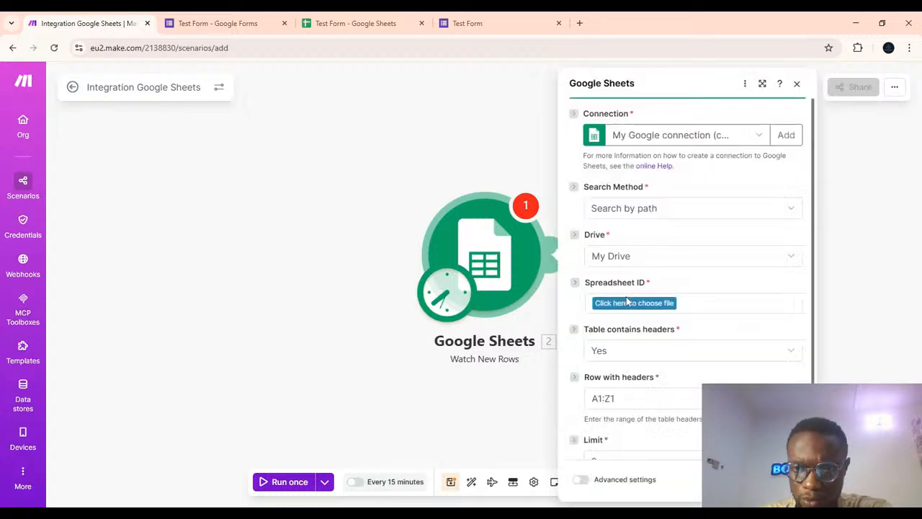
click(628, 305)
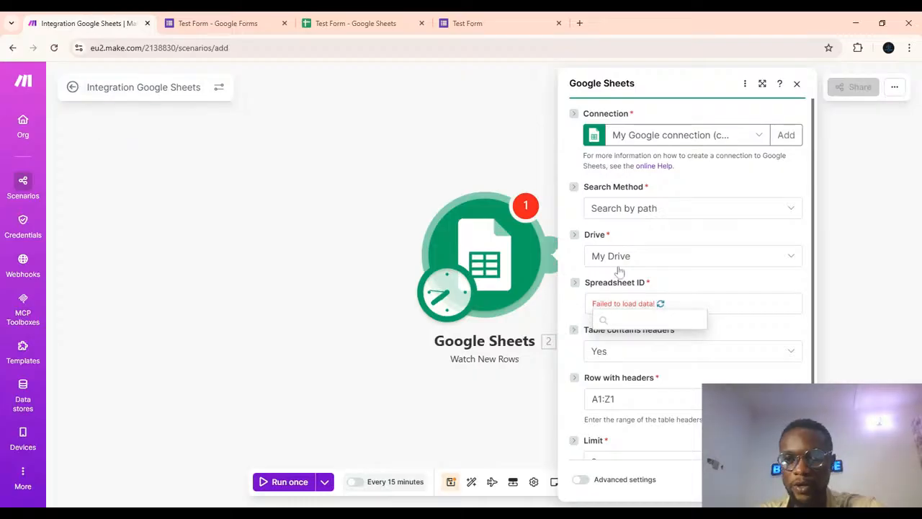
double_click(661, 308)
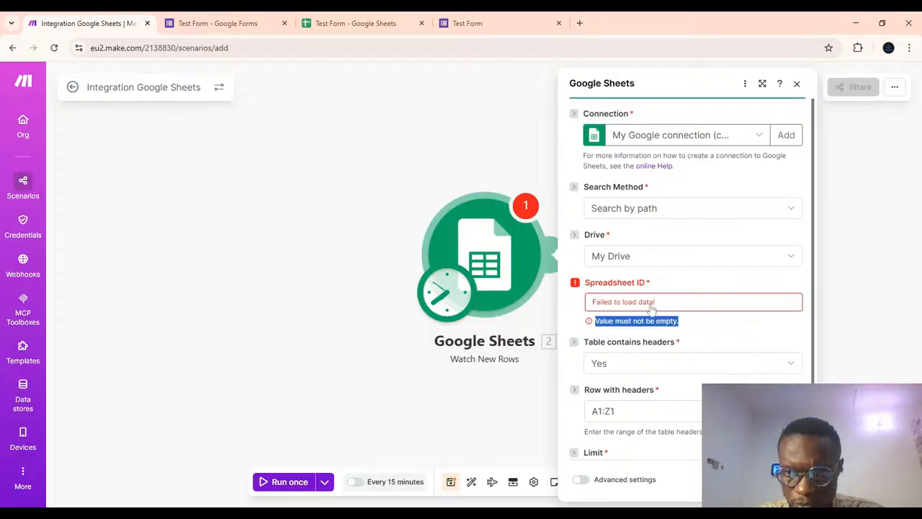
click(651, 309)
click(650, 308)
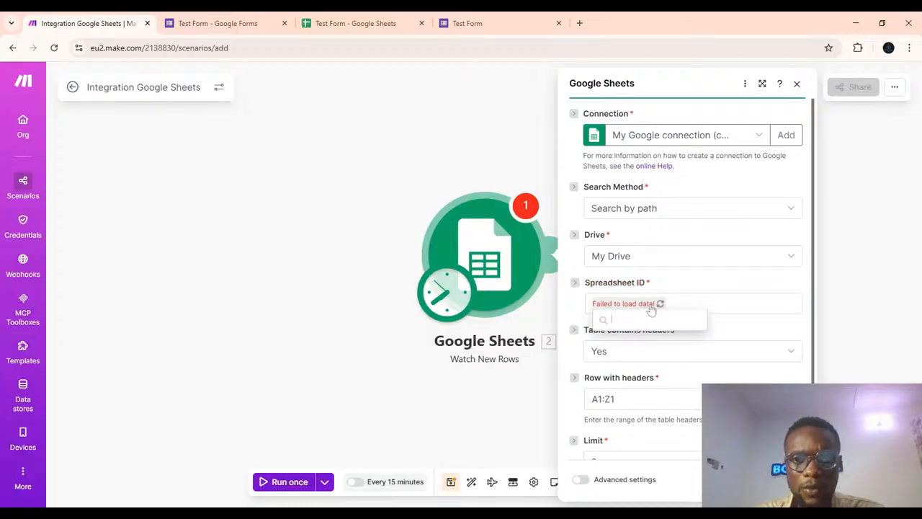
Copy the spreadsheet ID from the Test Form sheet's address and return to the module's file chooser.
click(333, 22)
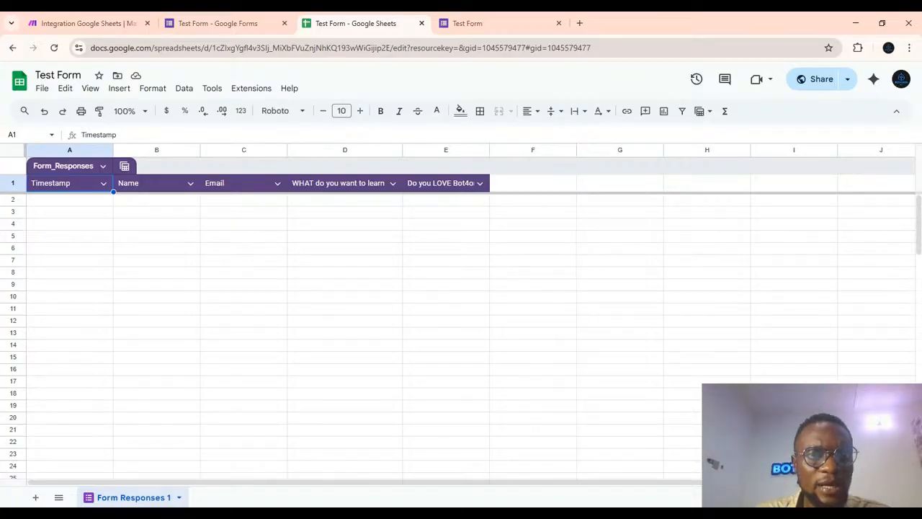
drag(390, 47, 215, 42)
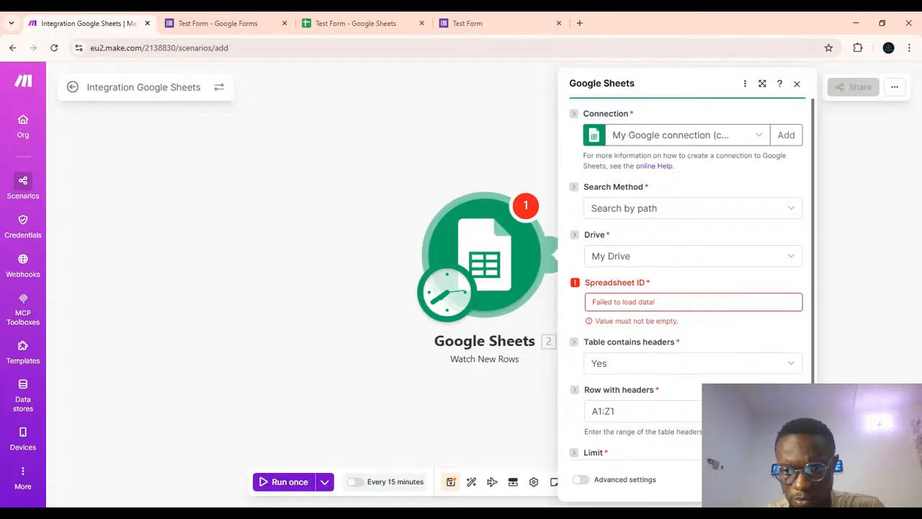
click(741, 480)
click(507, 279)
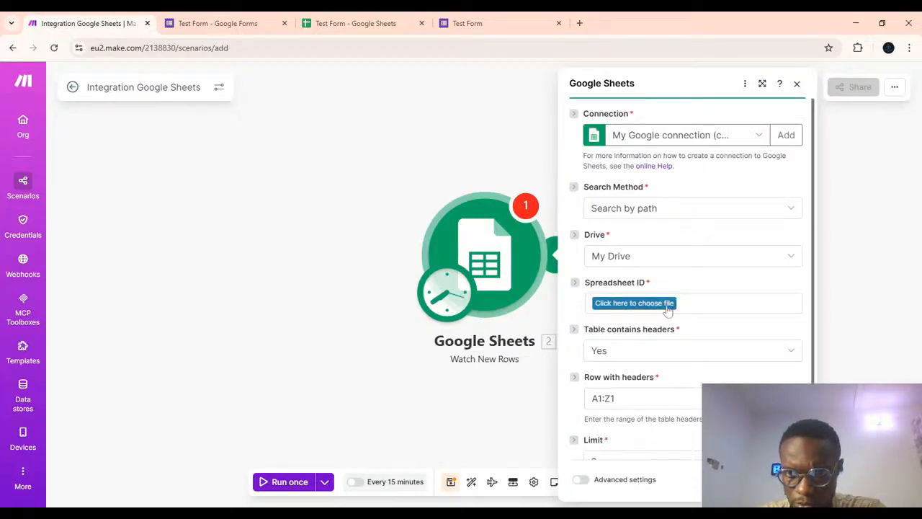
click(634, 303)
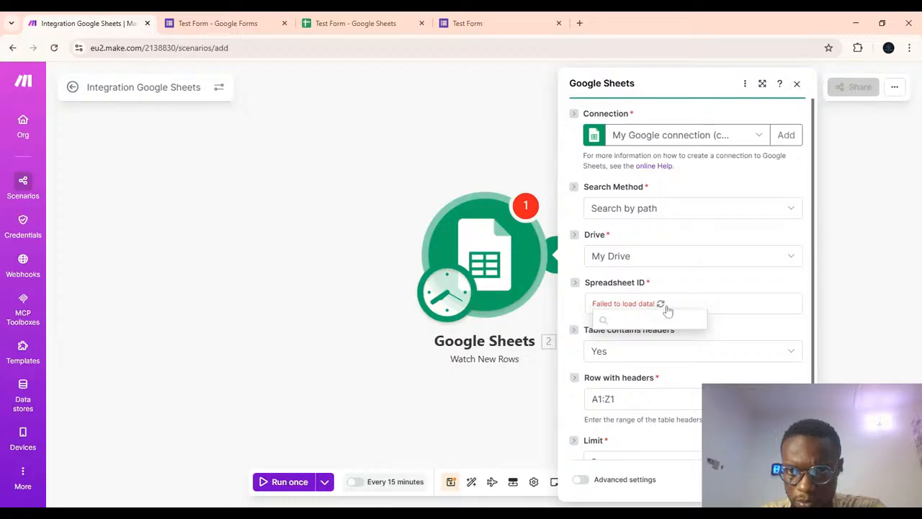
Set the Search Method to Select from all and paste the copied Spreadsheet ID.
click(632, 208)
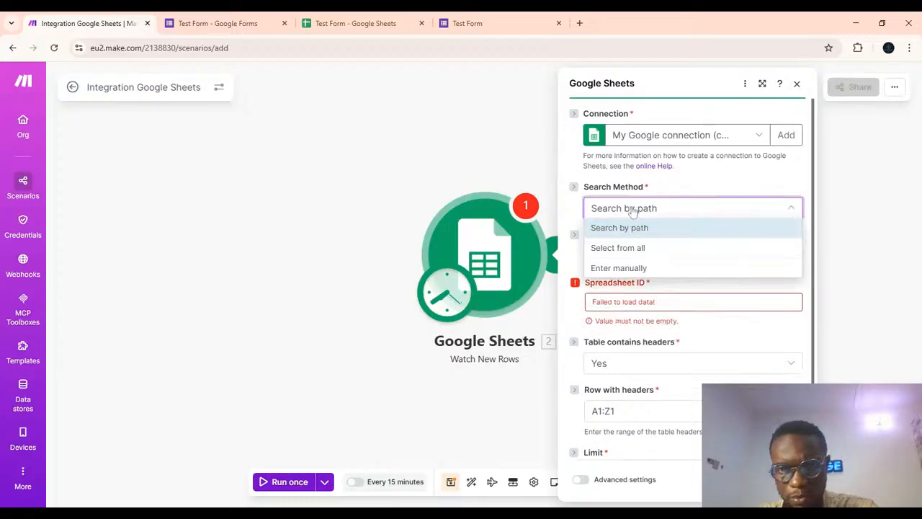
click(631, 248)
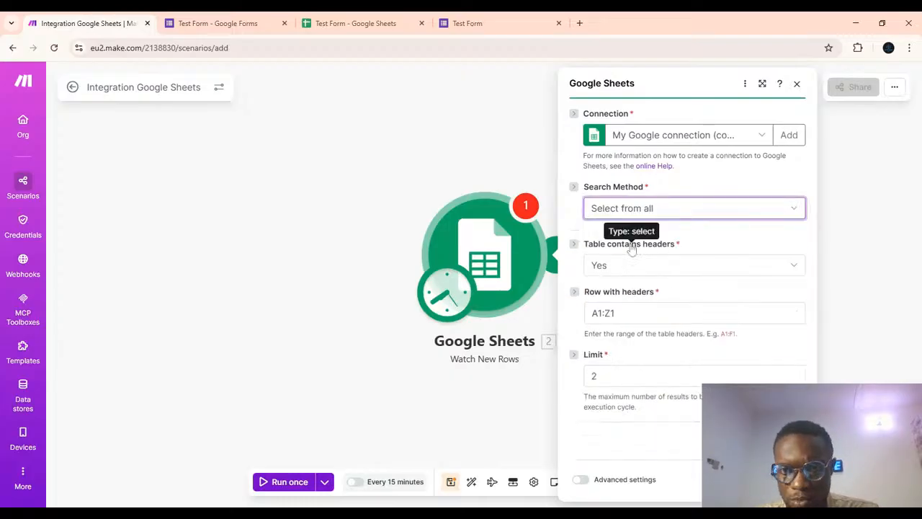
click(631, 249)
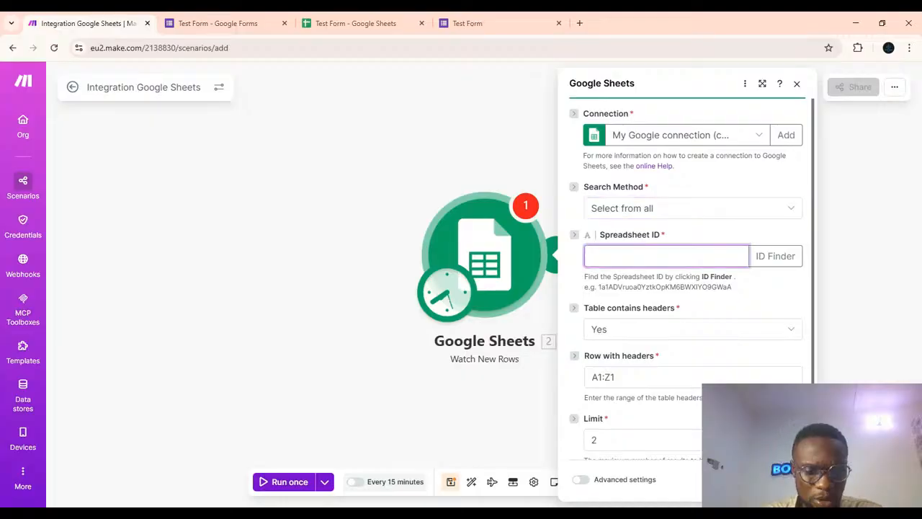
key(ctrl+v)
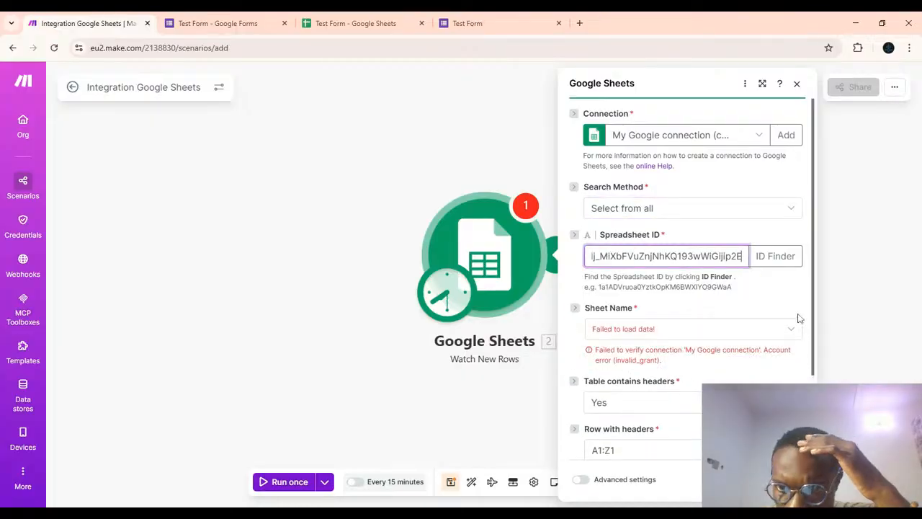
Re-create the My Google connection and sign in with Google to re-authorise it.
click(792, 333)
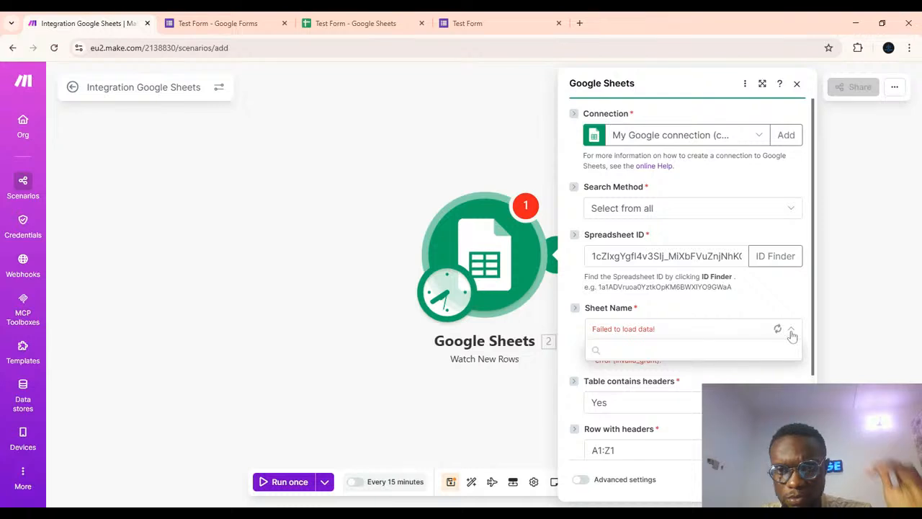
click(758, 135)
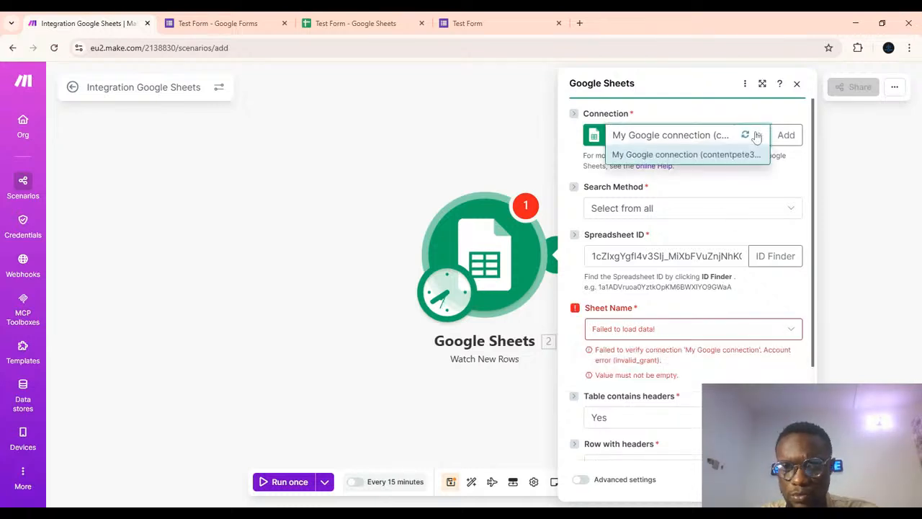
click(706, 162)
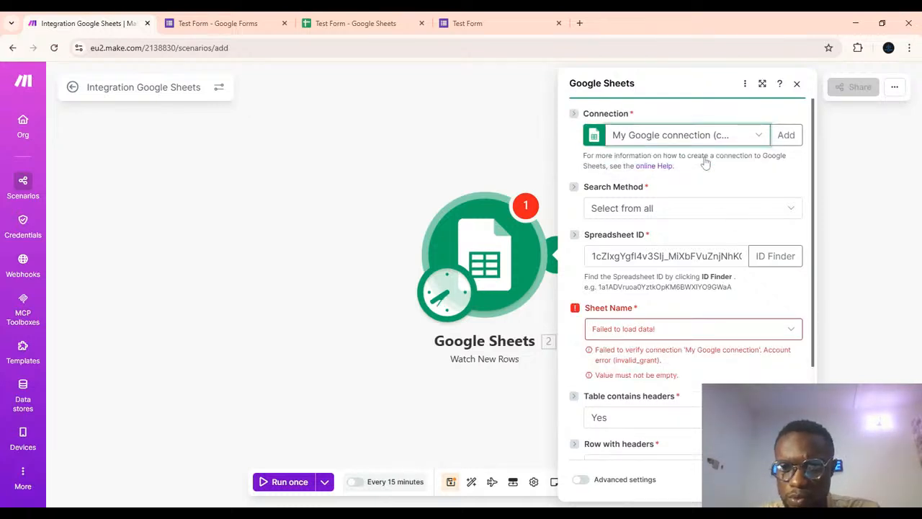
click(789, 137)
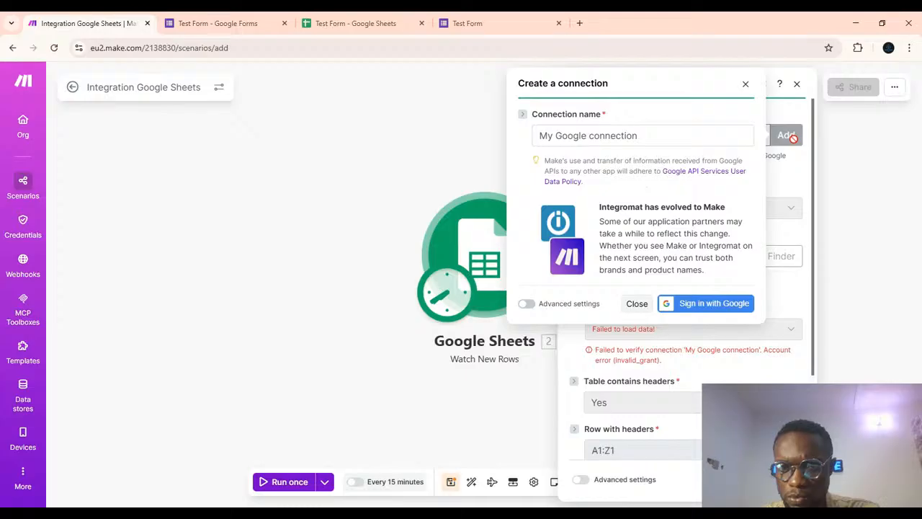
click(711, 304)
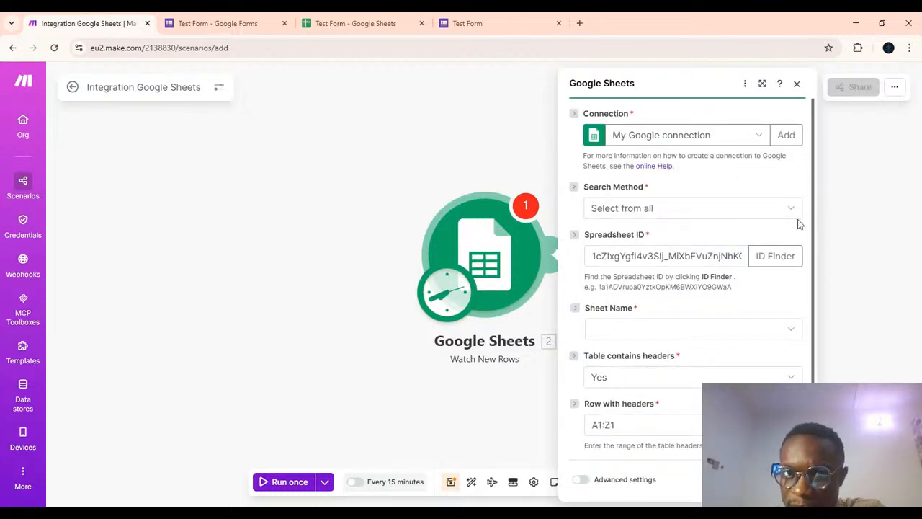
click(702, 213)
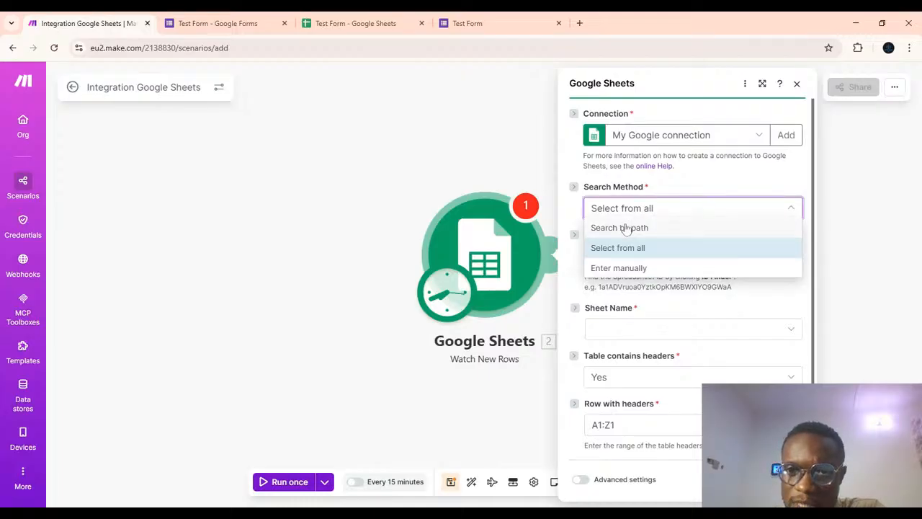
click(625, 227)
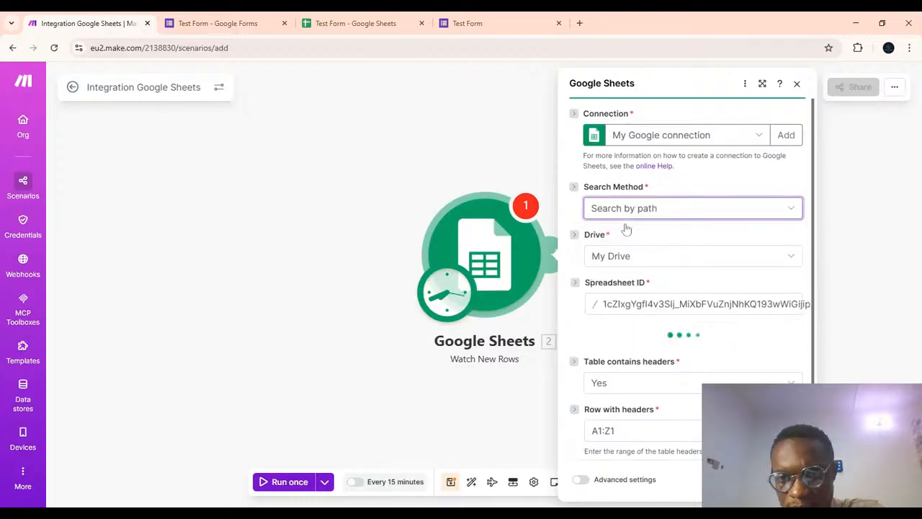
click(658, 207)
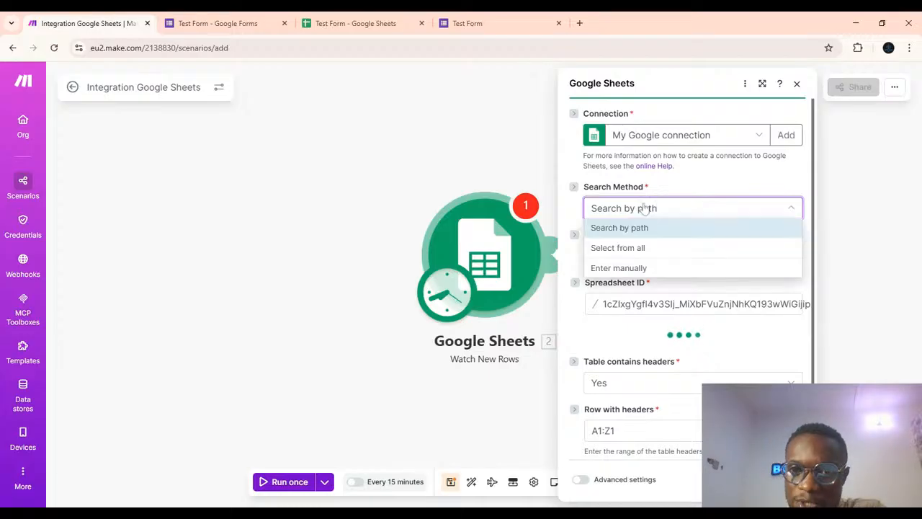
click(617, 247)
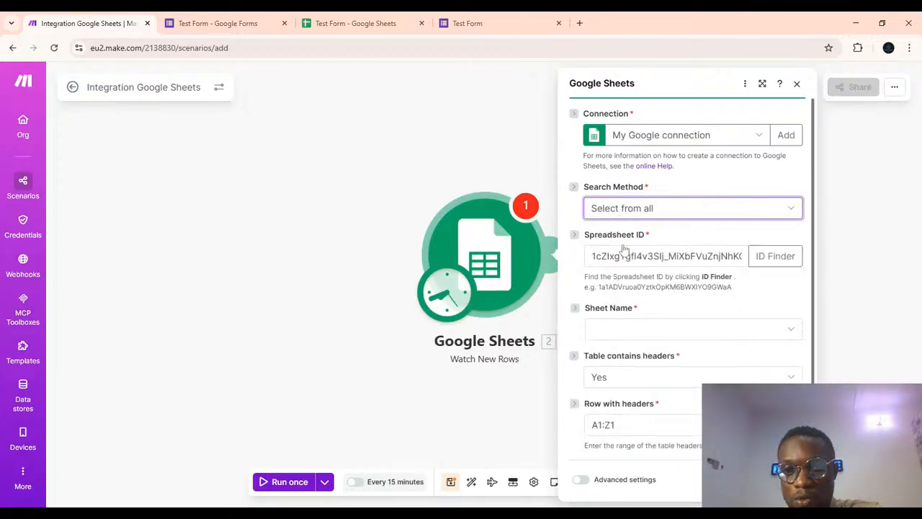
Clear the Spreadsheet ID field.
click(678, 256)
key(ctrl+a)
key(BackSpace)
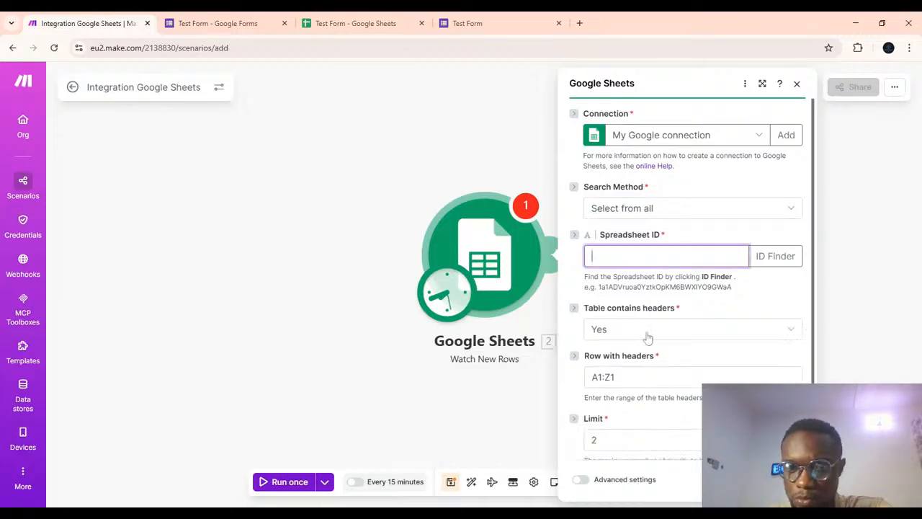
click(796, 214)
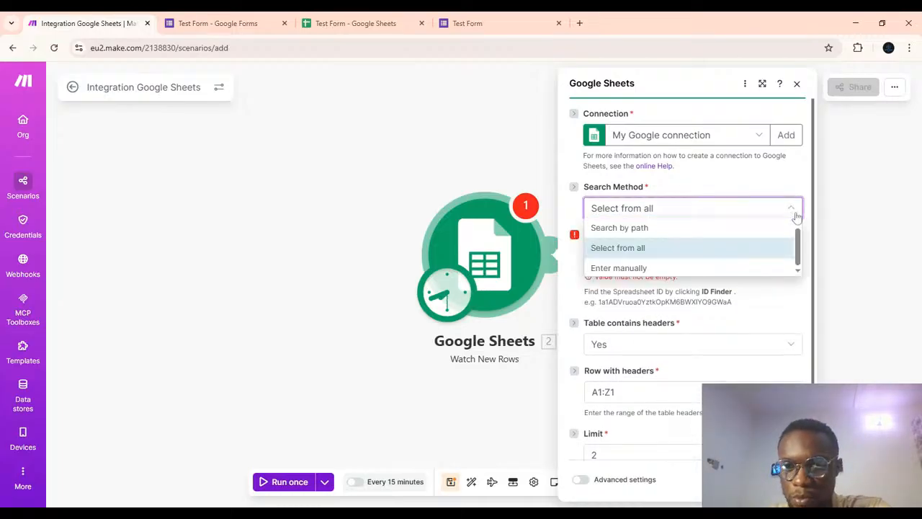
click(631, 247)
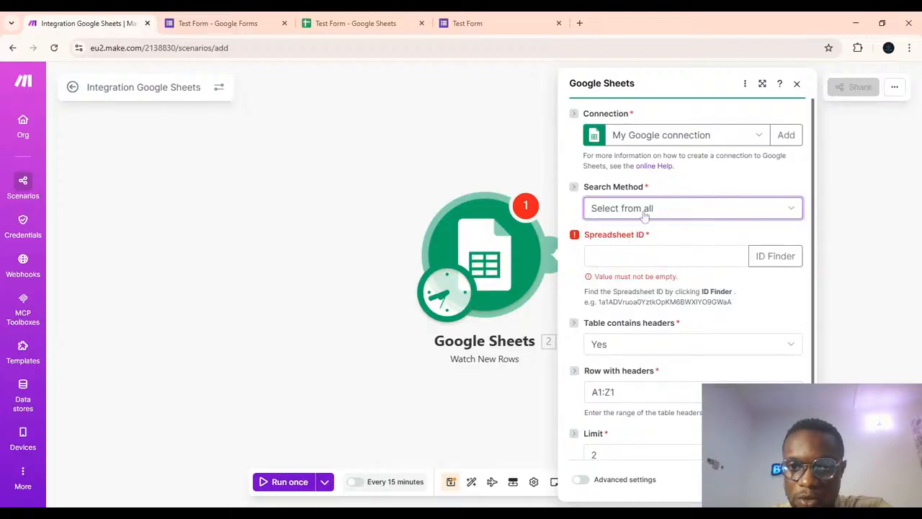
click(643, 212)
click(624, 248)
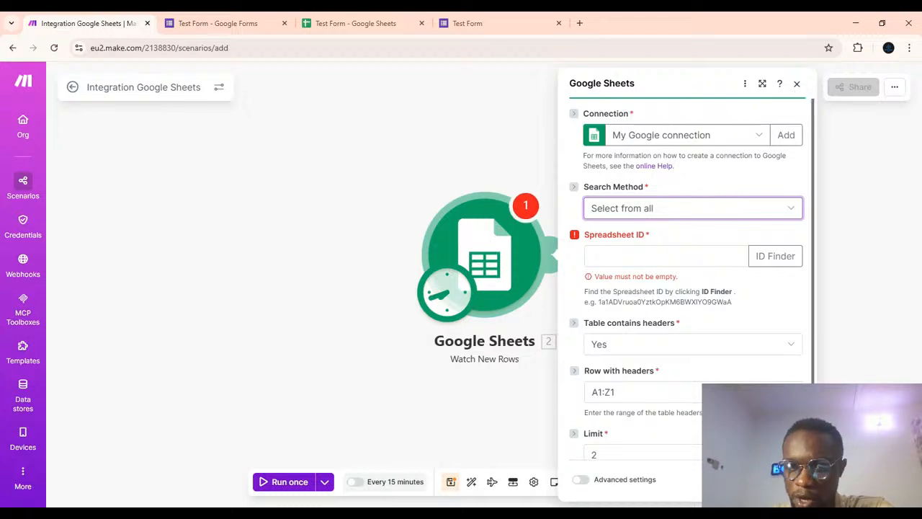
click(797, 84)
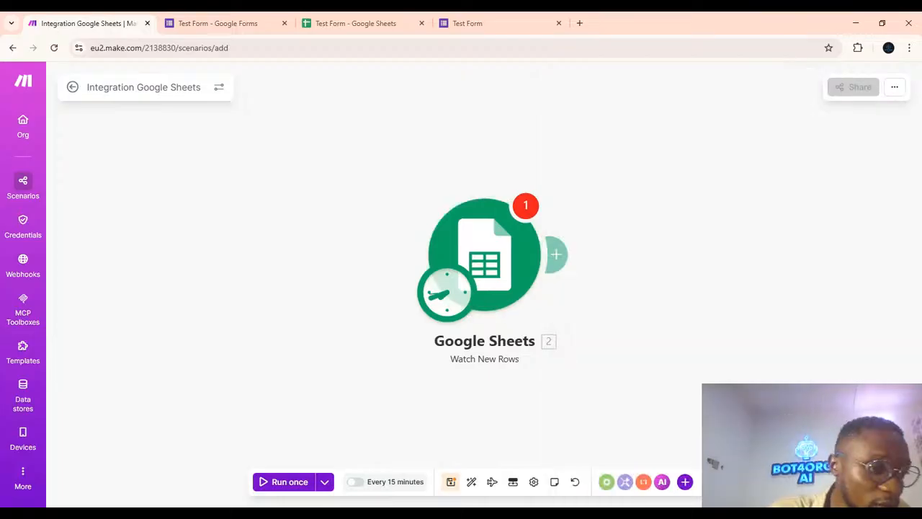
Reopen the Watch New Rows module, reselect the My Google connection and browse the spreadsheet file list.
click(514, 278)
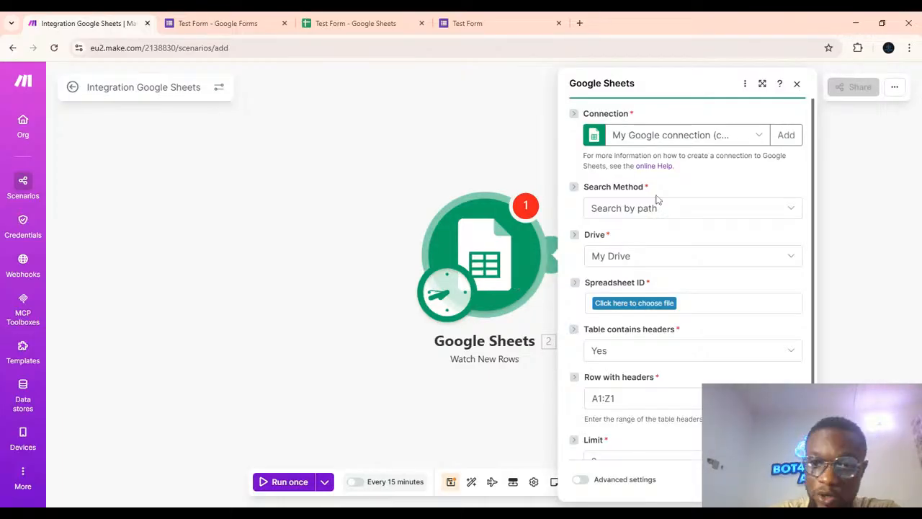
click(631, 304)
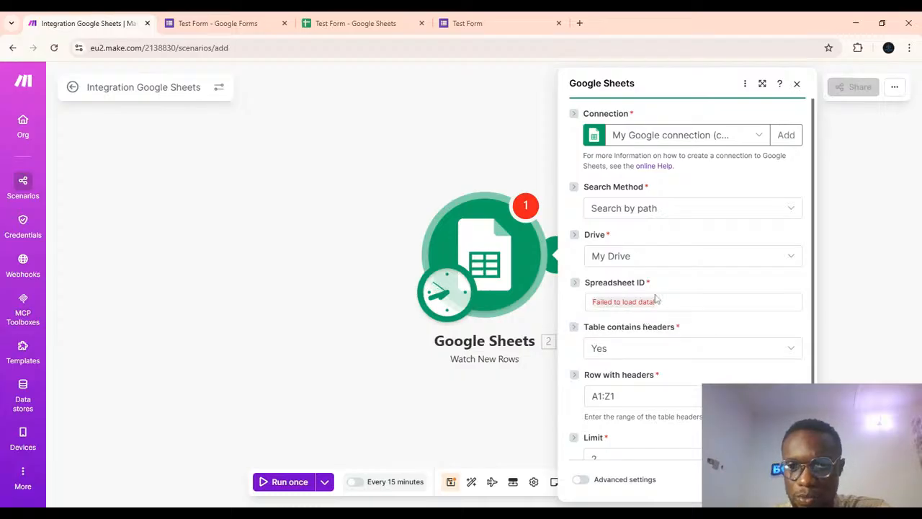
click(764, 137)
click(685, 175)
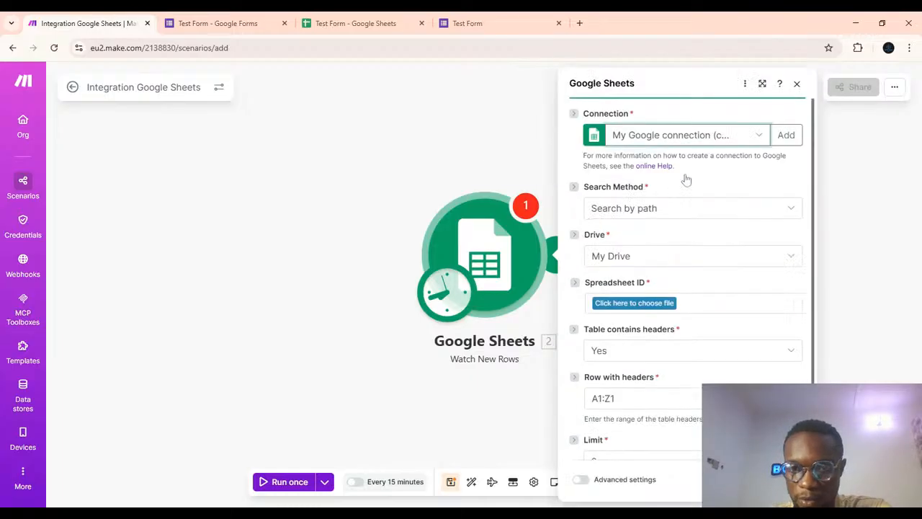
click(626, 306)
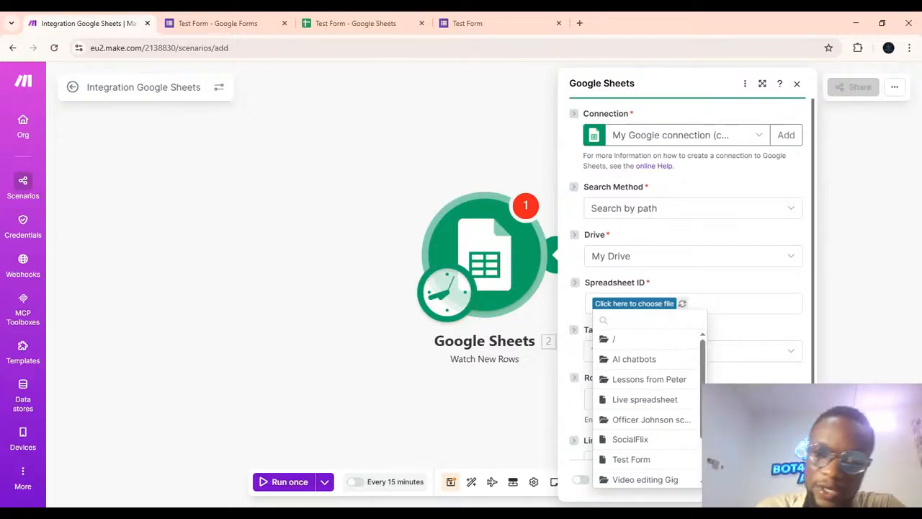
scroll(650, 406, down, 2)
scroll(651, 409, up, 2)
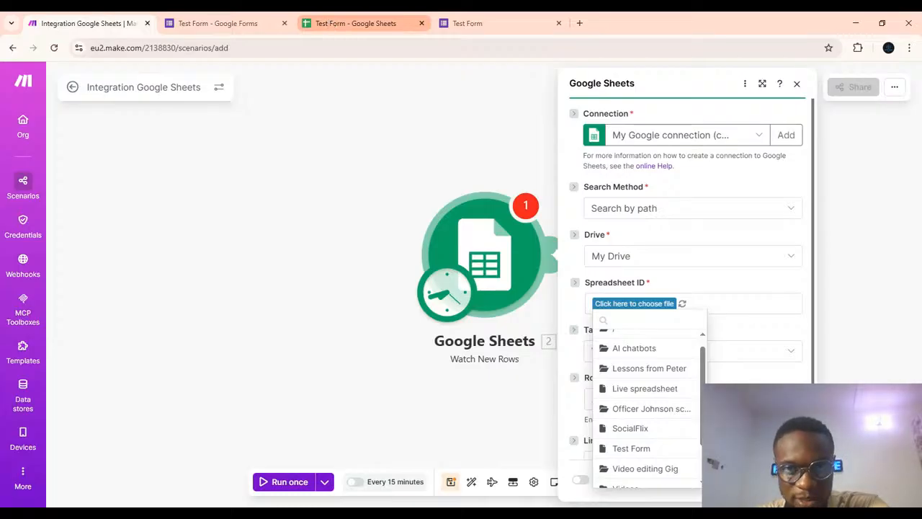
Rename the response spreadsheet to Test Form sheet.
click(69, 75)
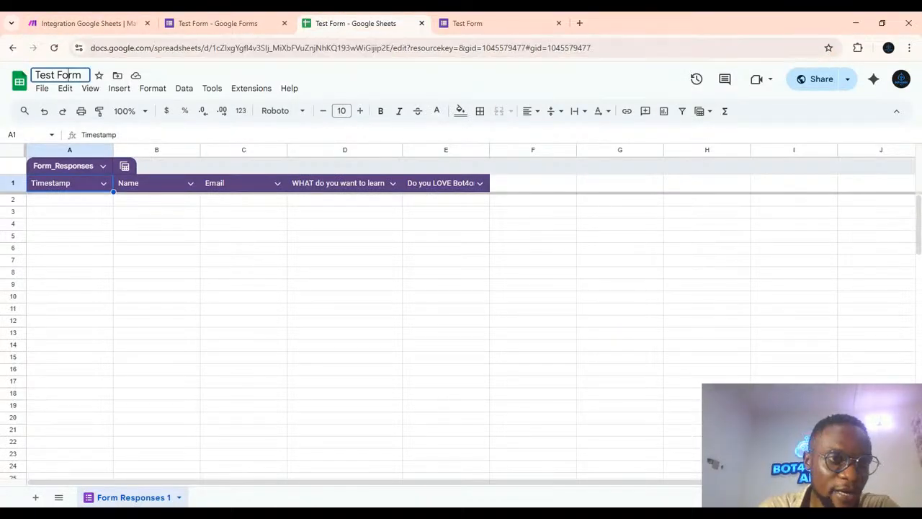
click(83, 75)
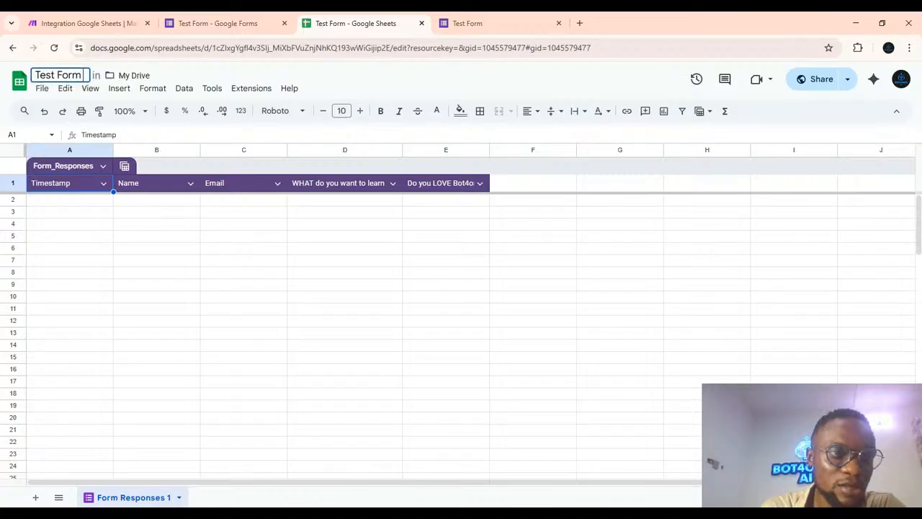
text(sheet)
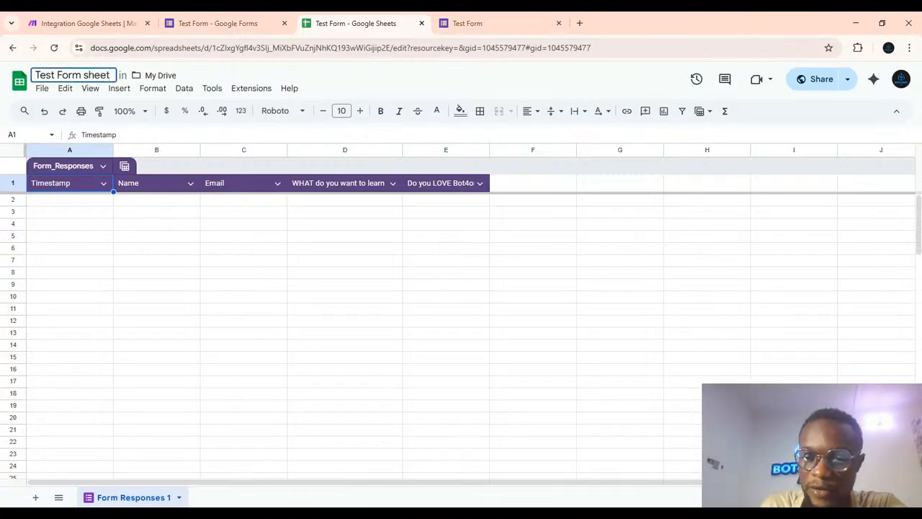
key(Return)
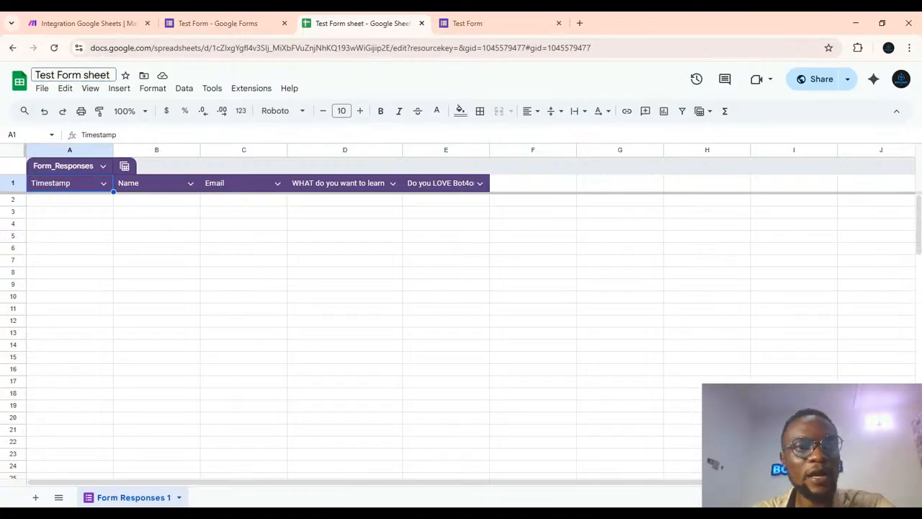
Refresh the module's file list and choose Test Form sheet as the spreadsheet.
click(43, 25)
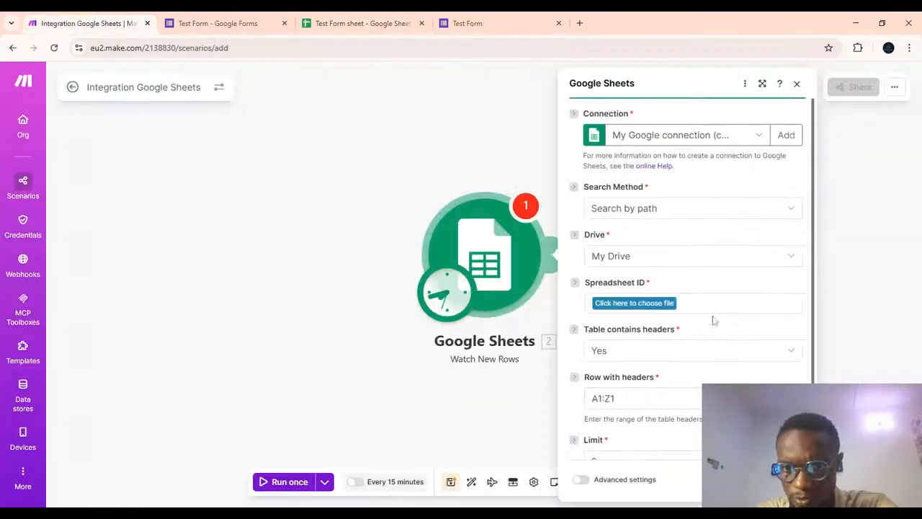
click(612, 305)
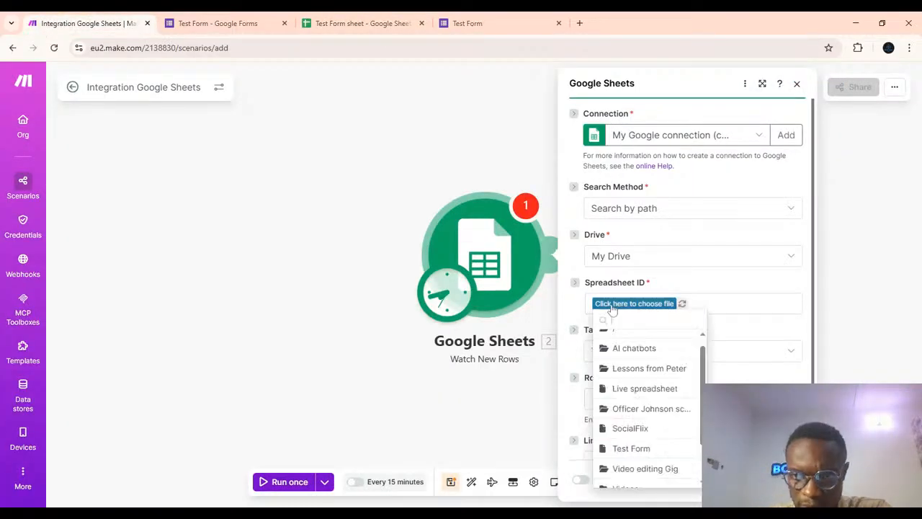
scroll(638, 396, down, 2)
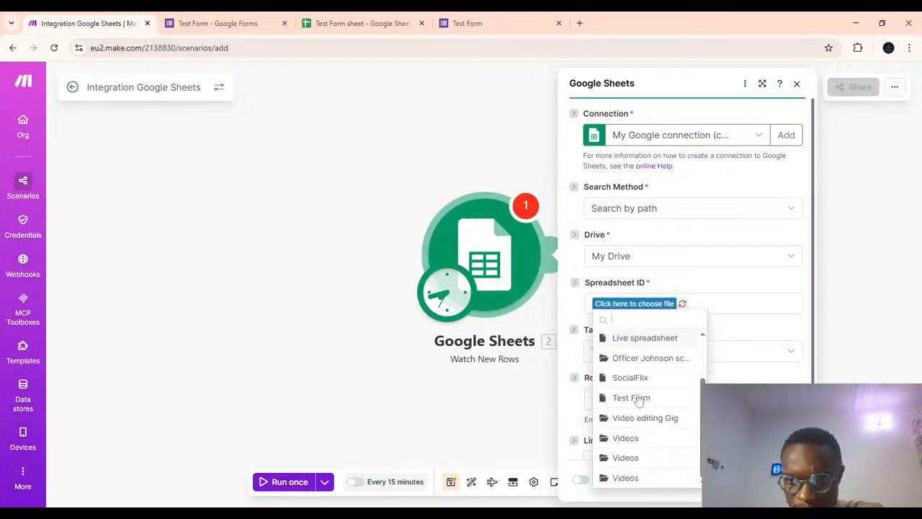
click(682, 304)
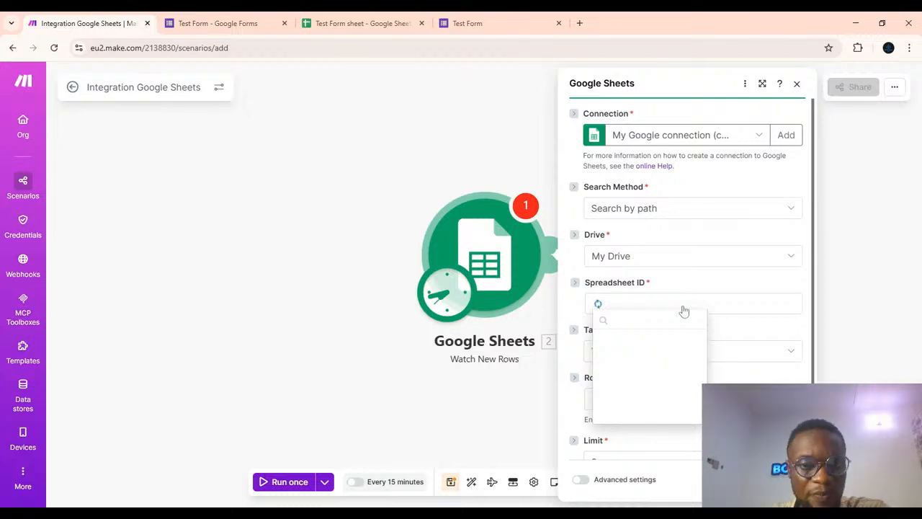
click(644, 402)
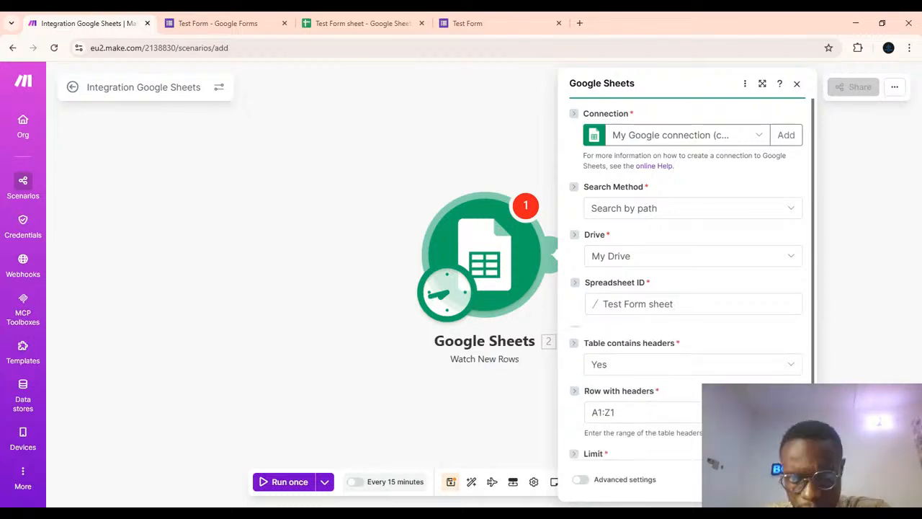
Set the module's Sheet Name to Form Responses 1.
click(628, 356)
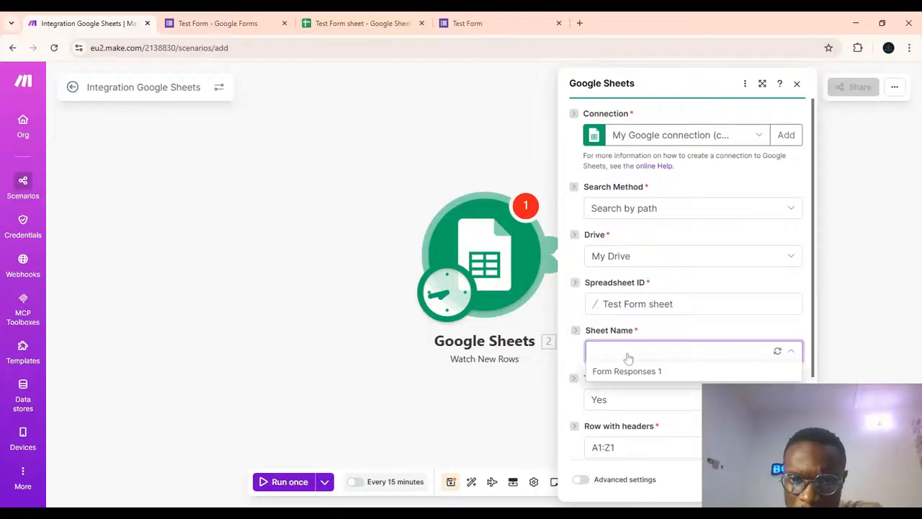
click(623, 371)
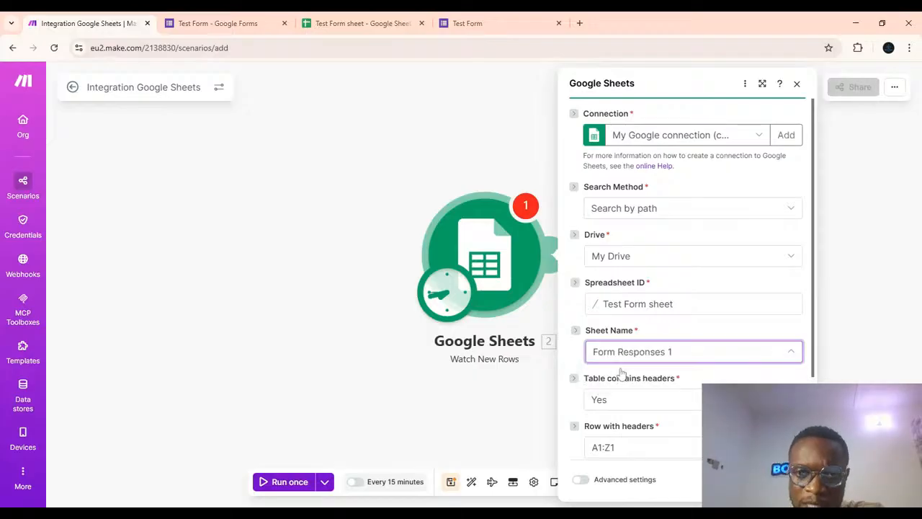
click(363, 16)
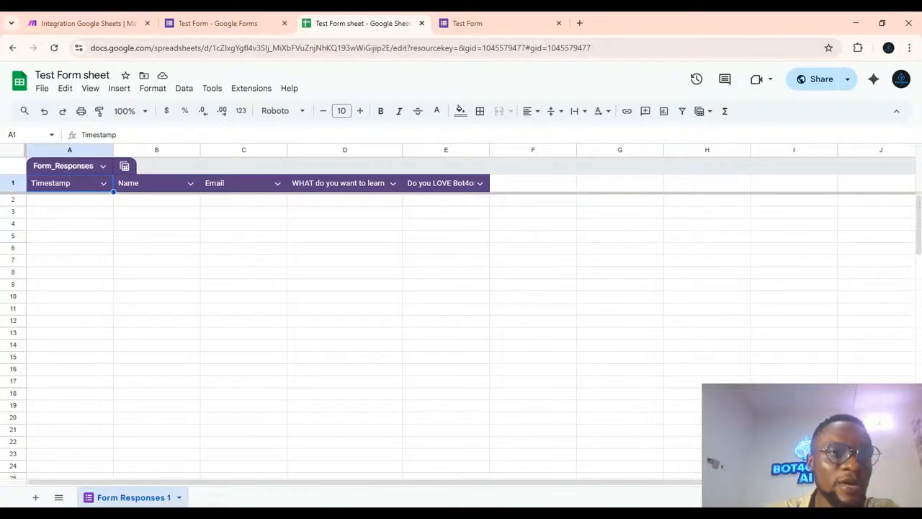
click(82, 27)
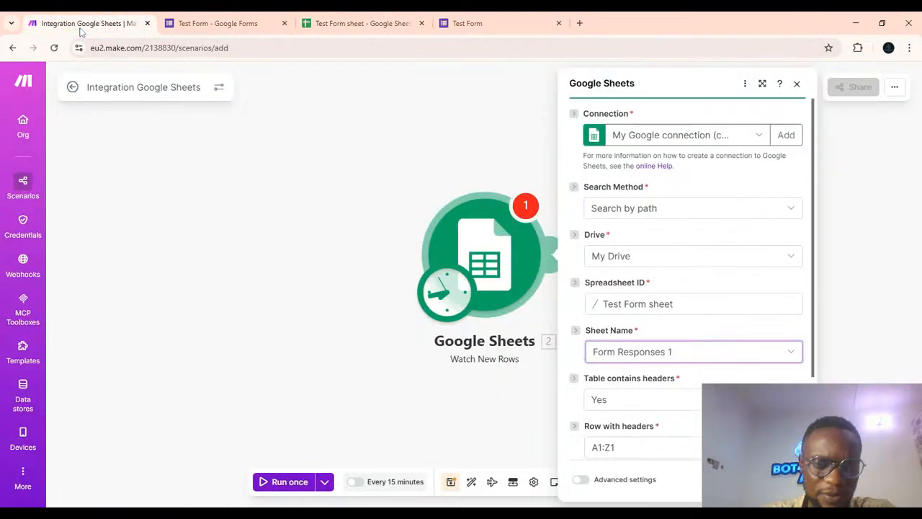
Save the module with processing starting from All rows, then run the scenario once.
click(787, 480)
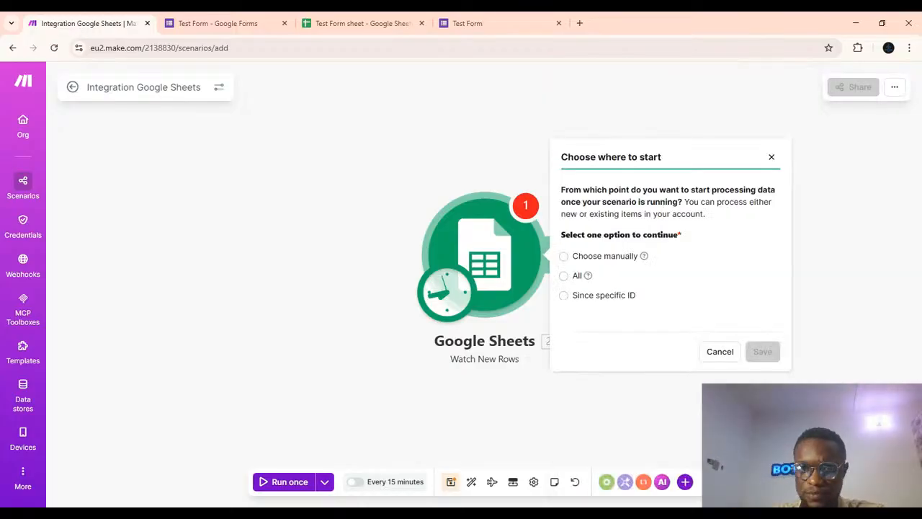
click(564, 276)
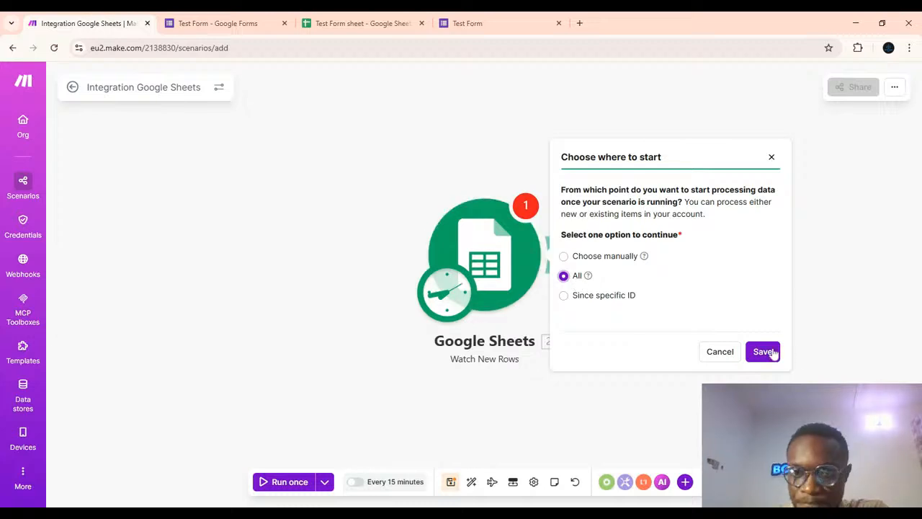
click(765, 353)
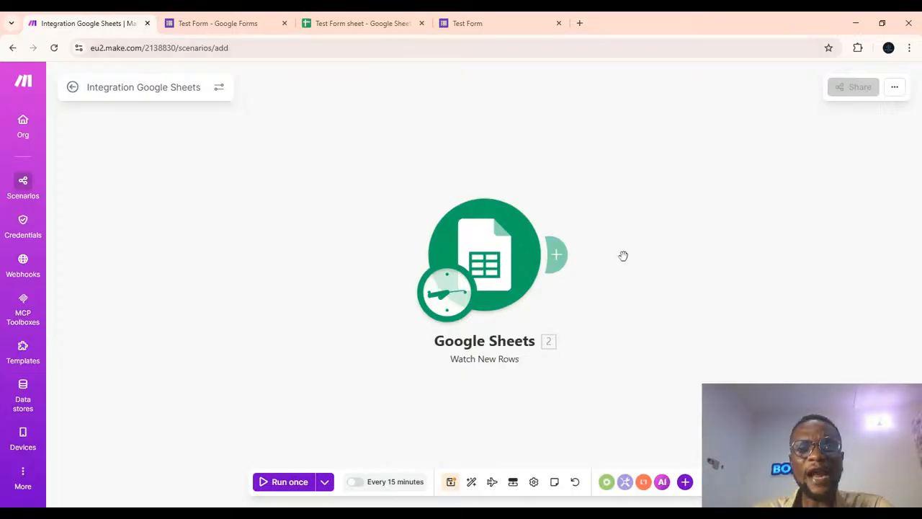
click(290, 482)
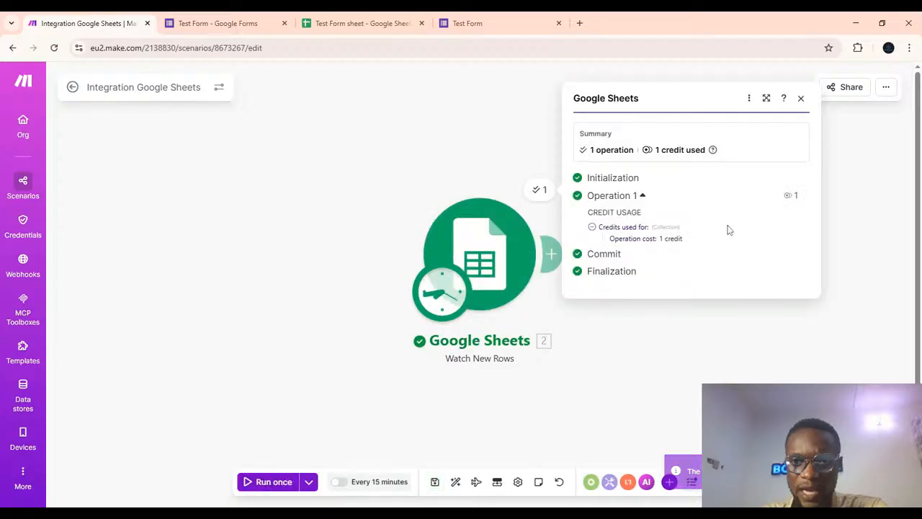
Open the live Test Form and enter a respondent's name in the Name field.
click(497, 29)
scroll(424, 258, down, 1)
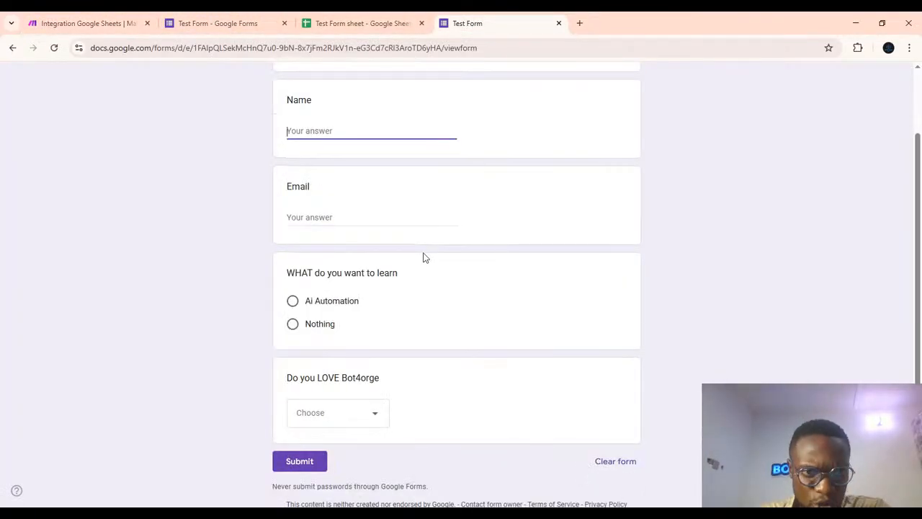
scroll(423, 258, up, 1)
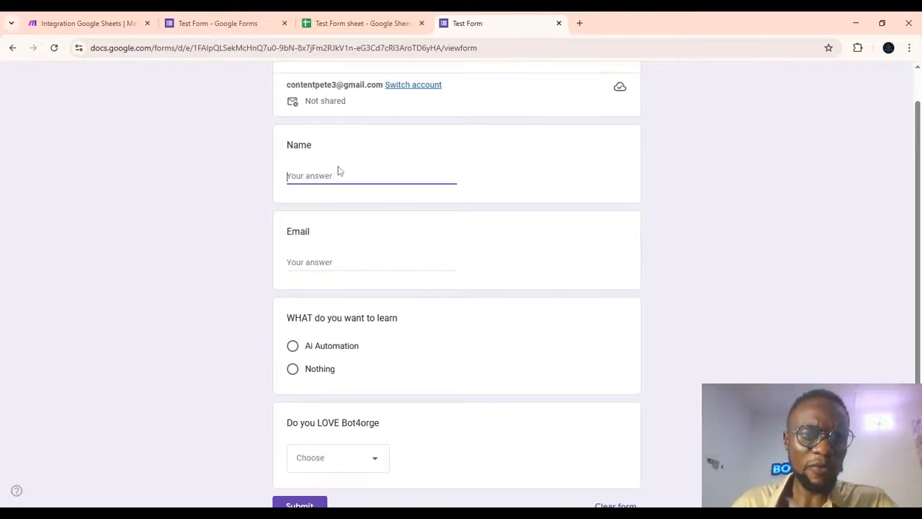
text(Dp)
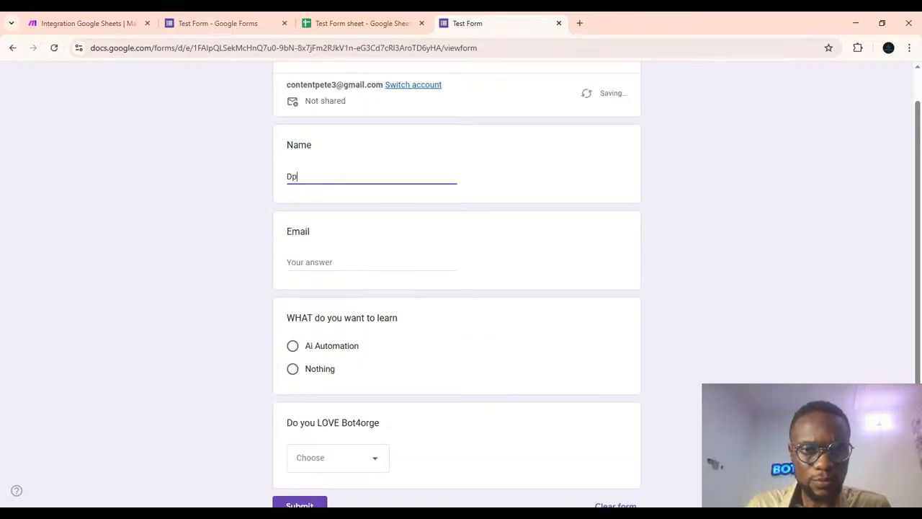
text(uglas)
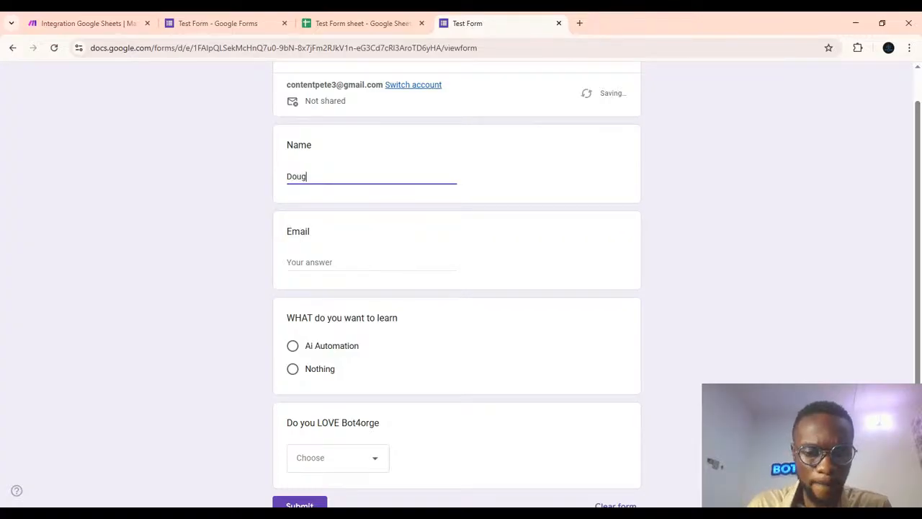
Fill in the respondent's e-mail address in the Email field.
click(304, 252)
click(300, 273)
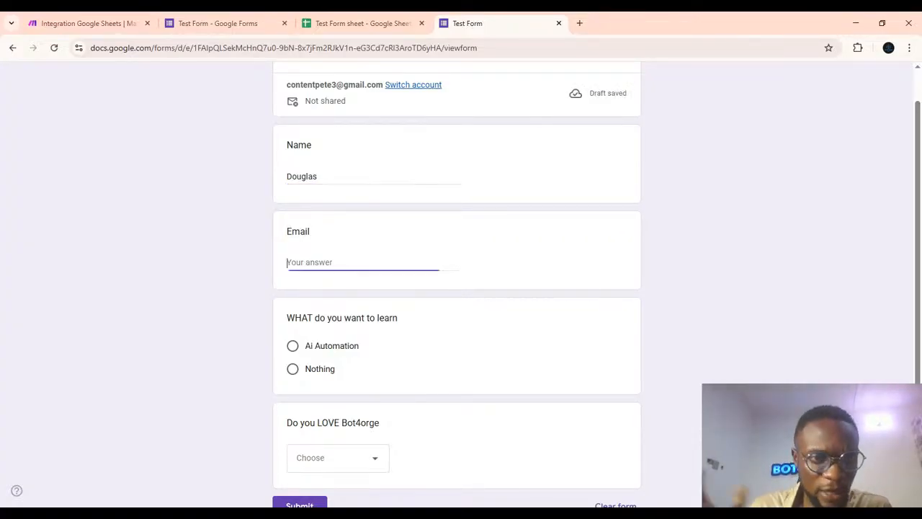
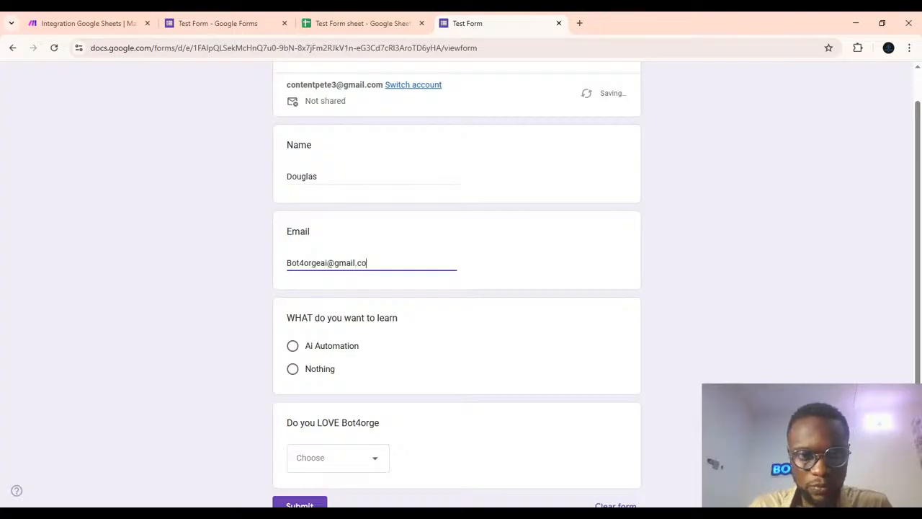
Answer the form by selecting Ai Automation and choosing Yes for Do you LOVE Bot4orge.
click(292, 346)
scroll(401, 324, down, 1)
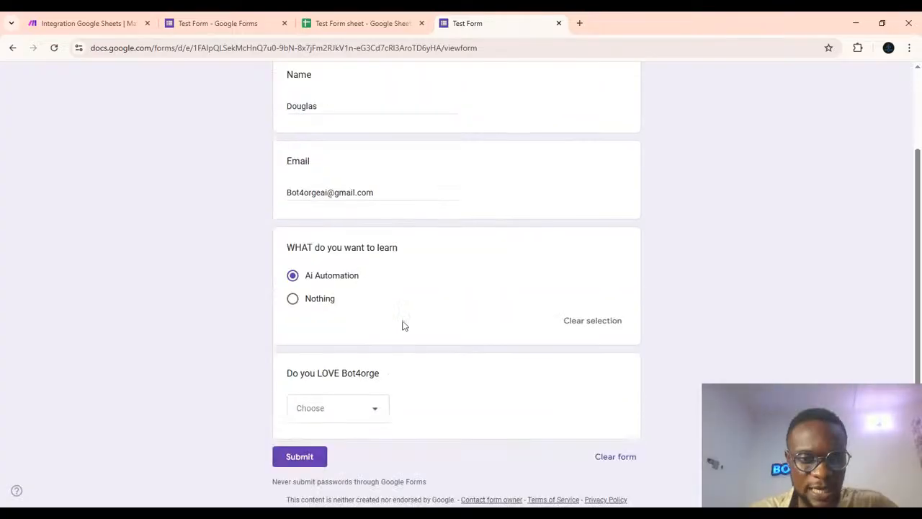
click(335, 409)
click(314, 447)
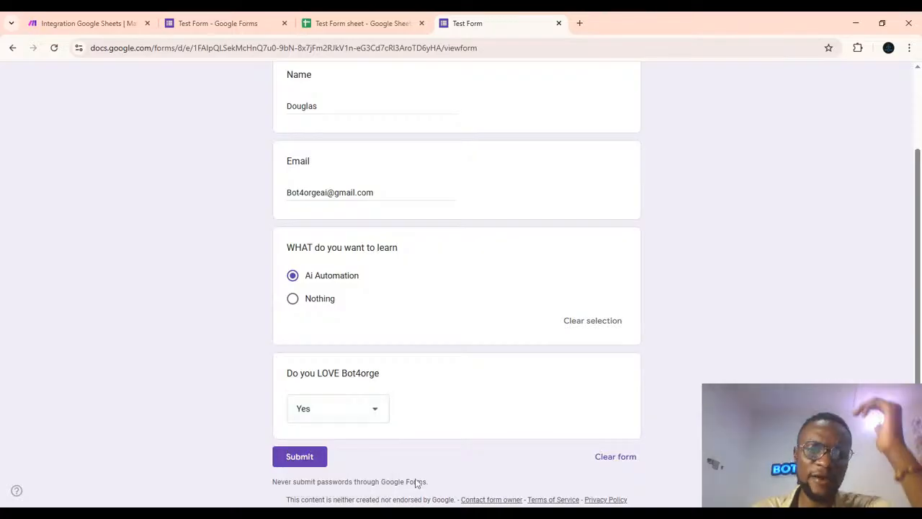
Submit the form response, return to the scenario and run it once.
click(299, 461)
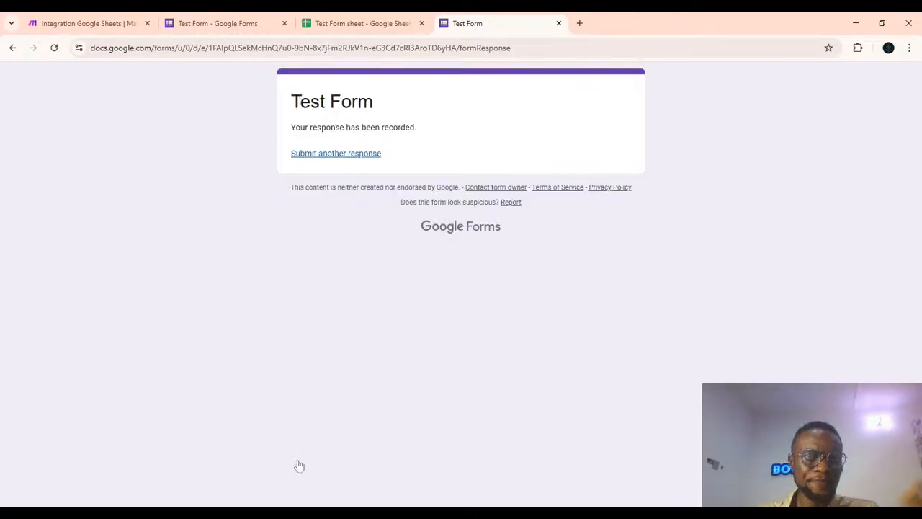
key(ctrl+1)
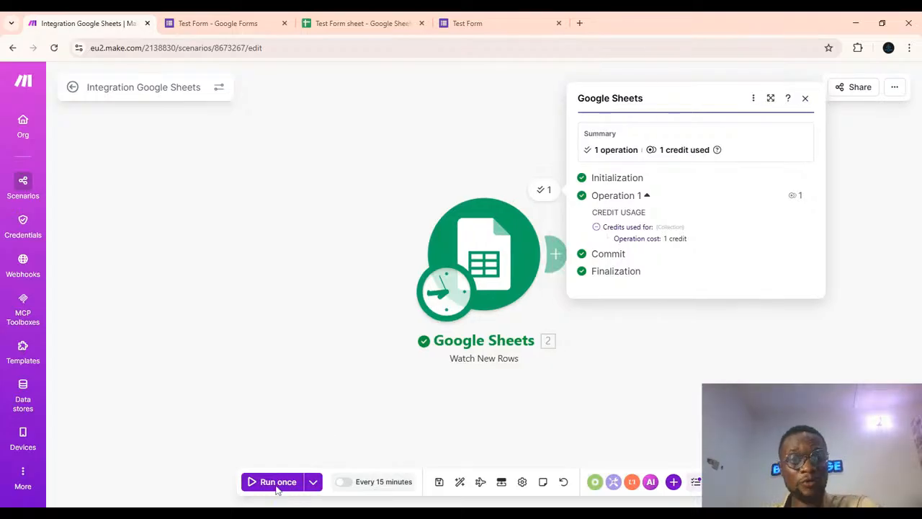
click(276, 482)
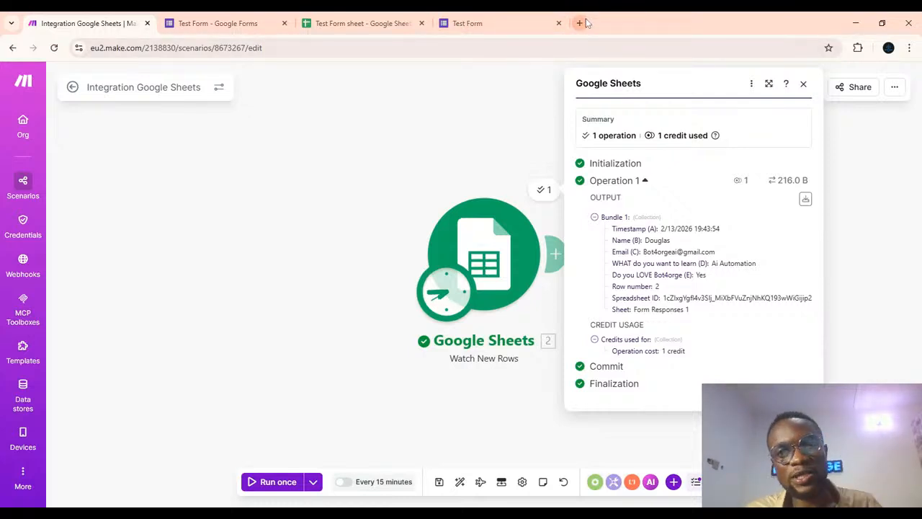
Add a Microsoft 365 Email (Outlook) Send an Email module after the Google Sheets trigger.
click(372, 172)
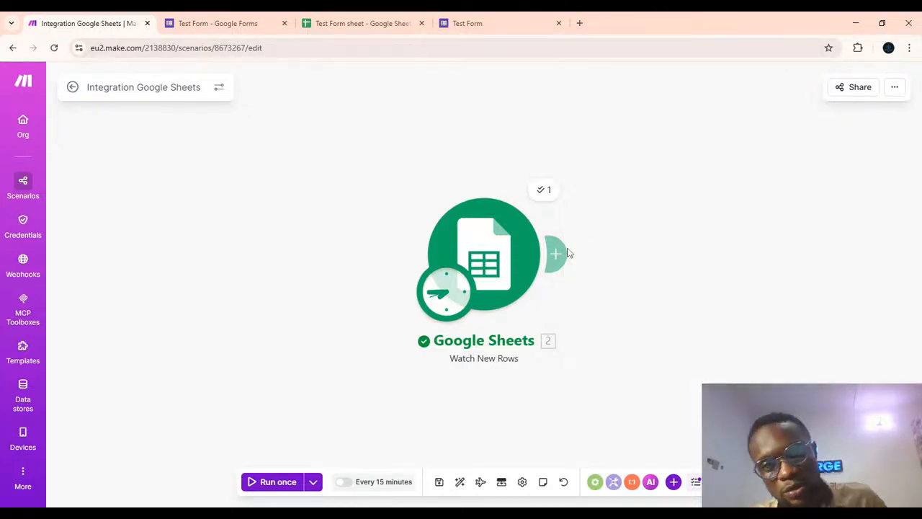
click(560, 253)
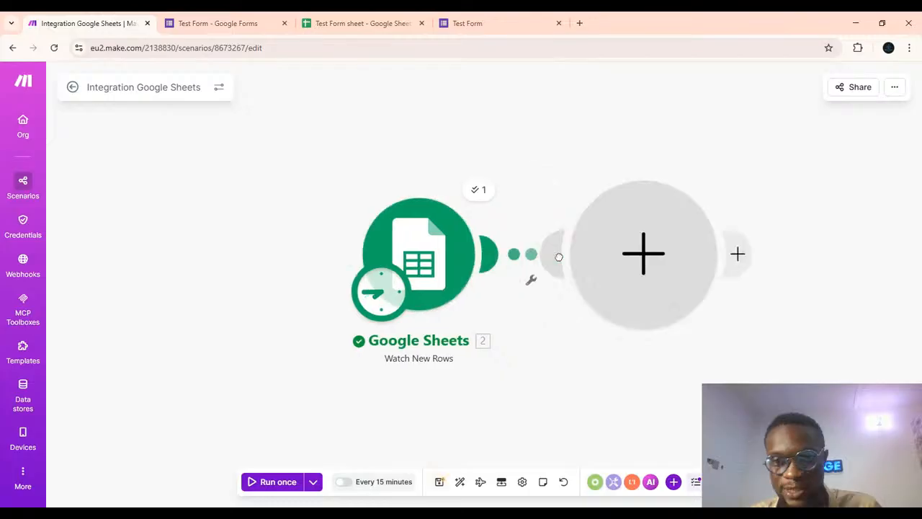
click(624, 276)
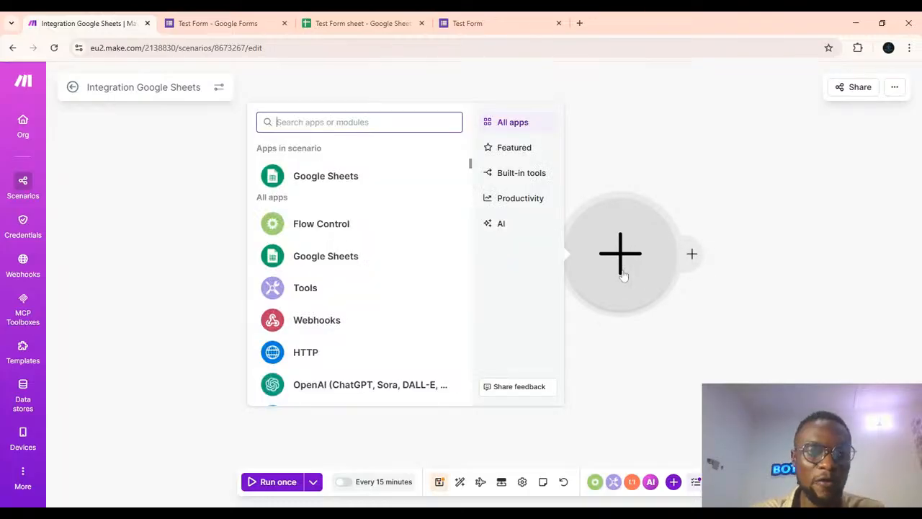
scroll(355, 320, down, 10)
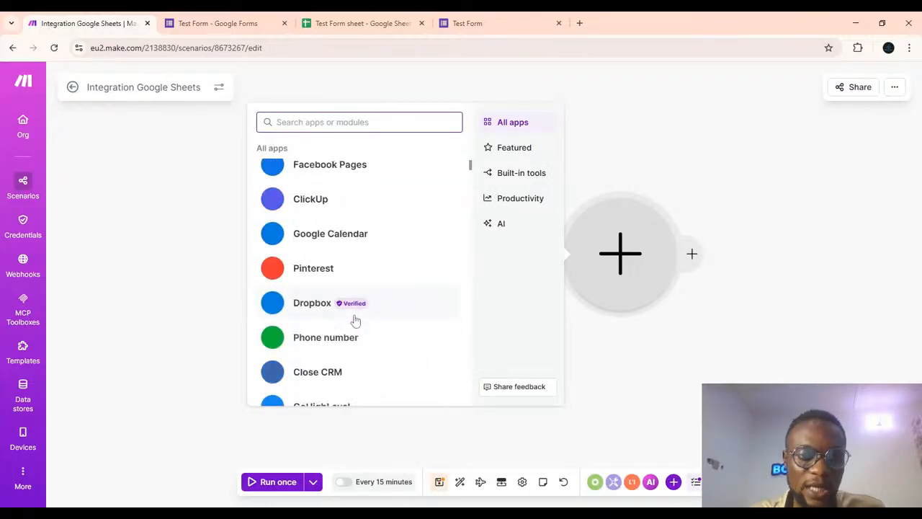
scroll(356, 320, up, 10)
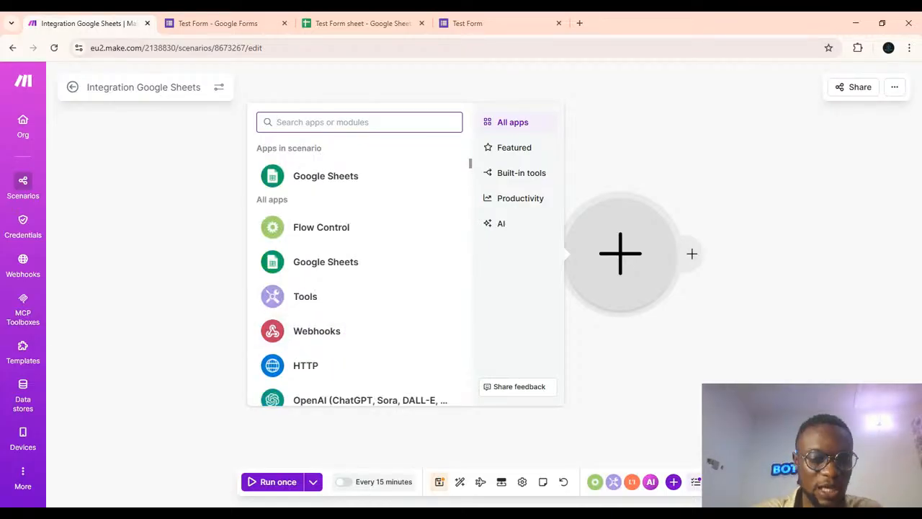
text(ou)
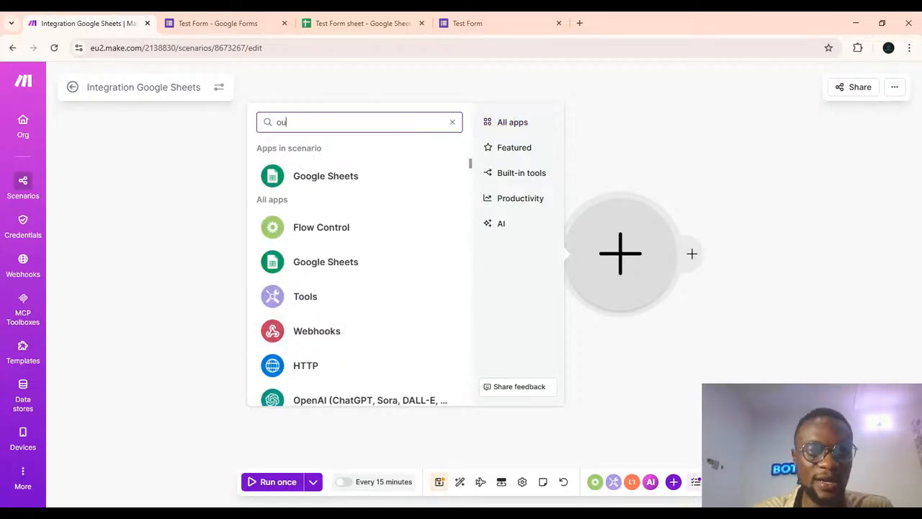
text(tlo)
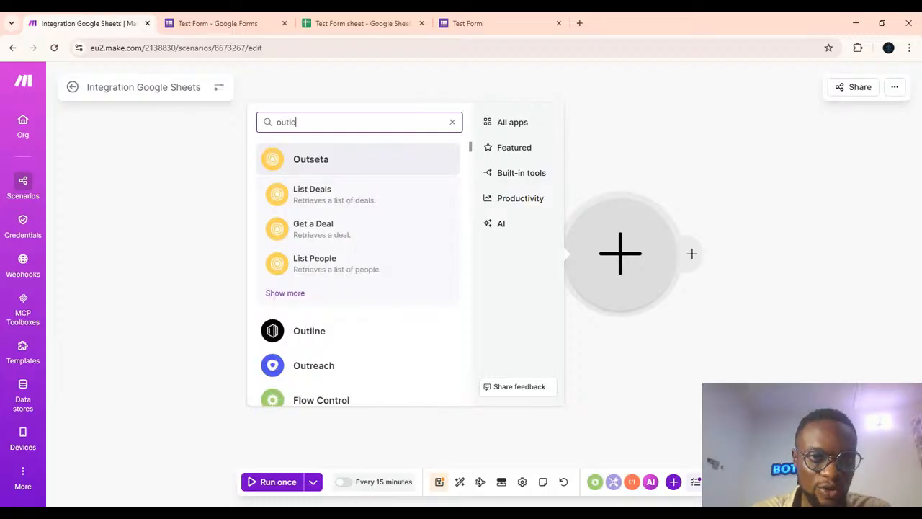
text(o)
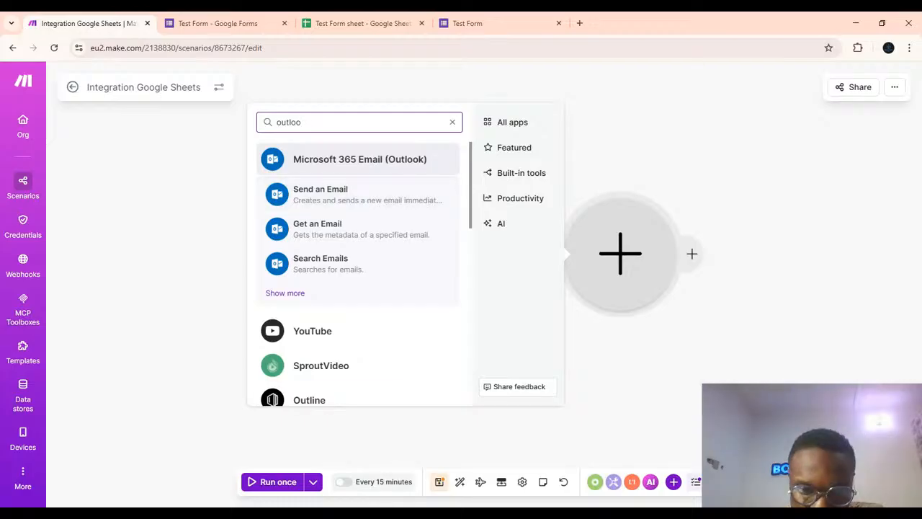
key(alt+Tab)
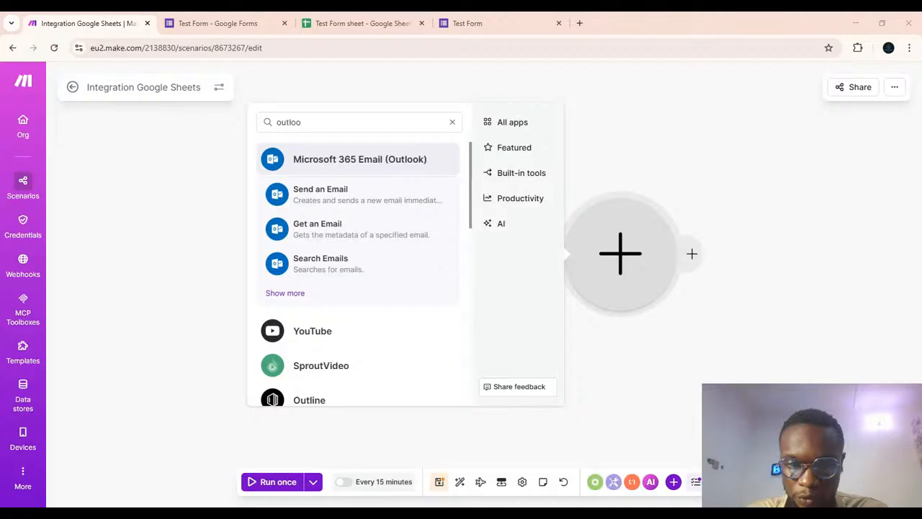
click(331, 195)
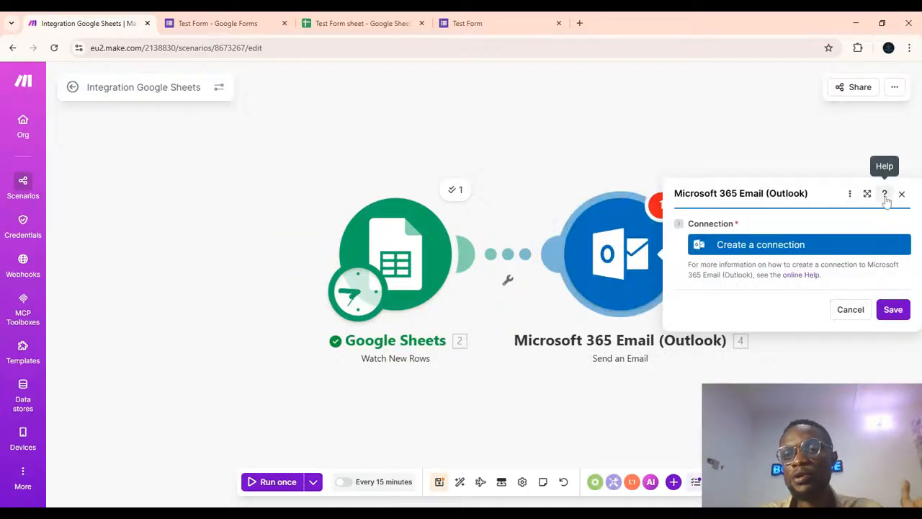
Create a new Microsoft connection for the module, keeping the name My Microsoft connection.
click(772, 246)
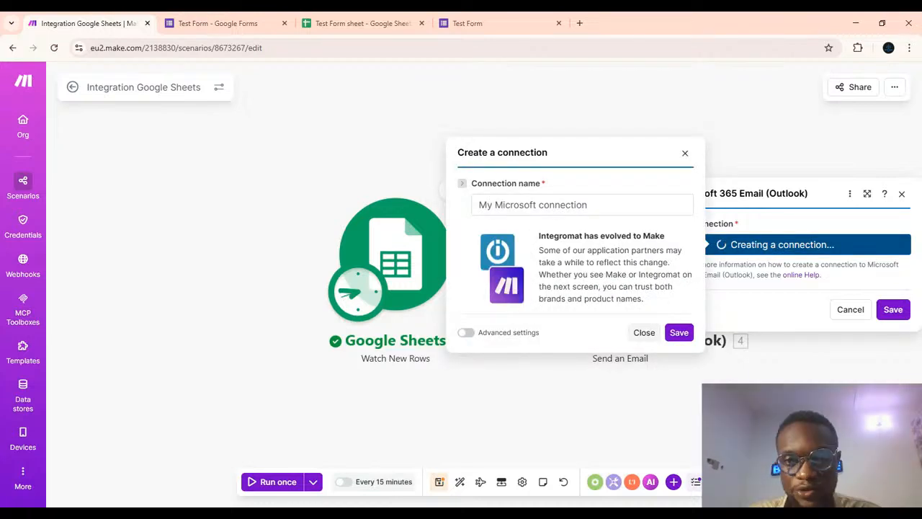
click(679, 332)
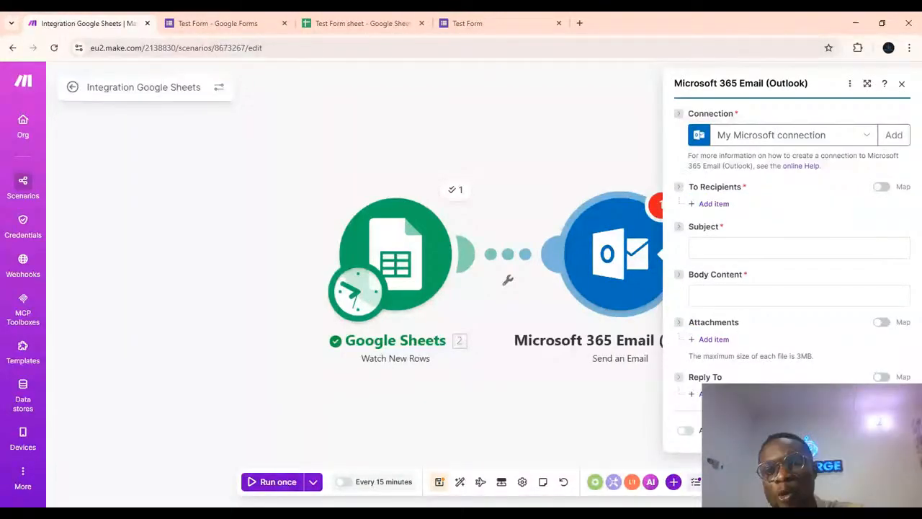
Set the email Subject to New Lead.
click(799, 248)
text(New)
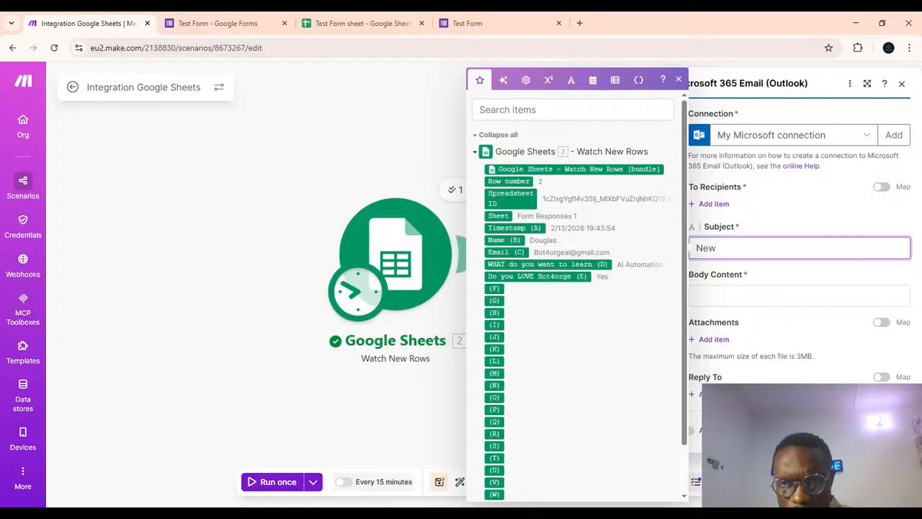
text(Lead)
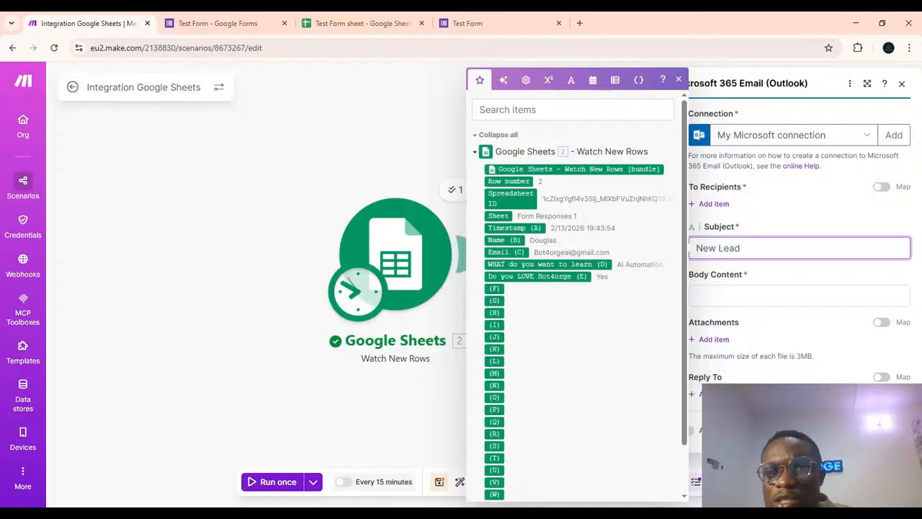
Add a recipient item and start entering the recipient's e-mail address.
click(711, 204)
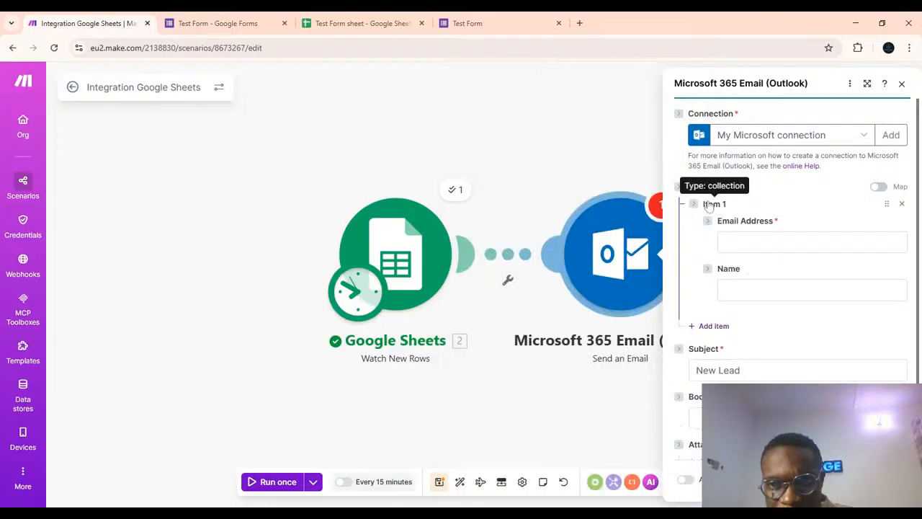
click(792, 242)
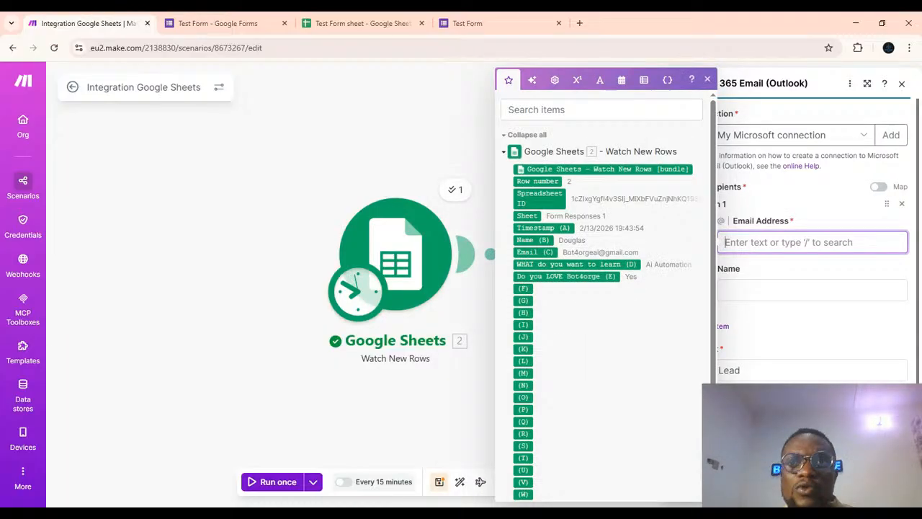
click(886, 54)
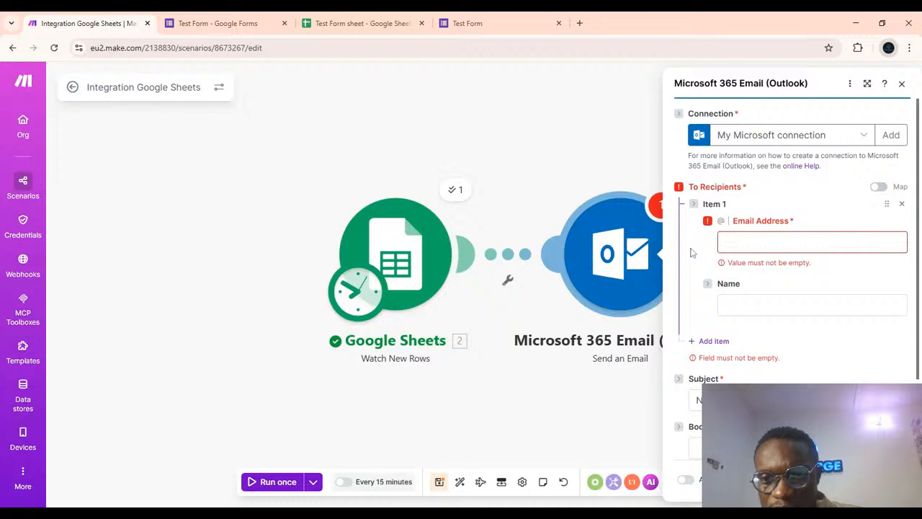
click(812, 242)
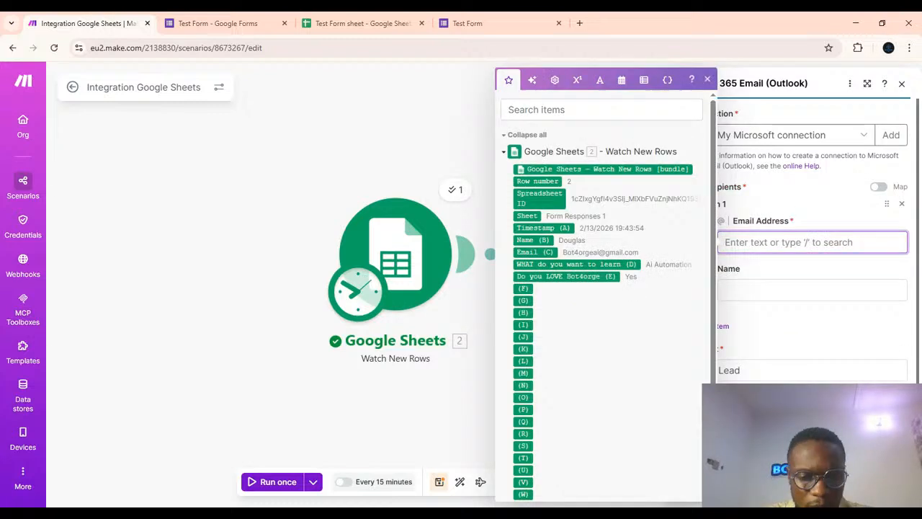
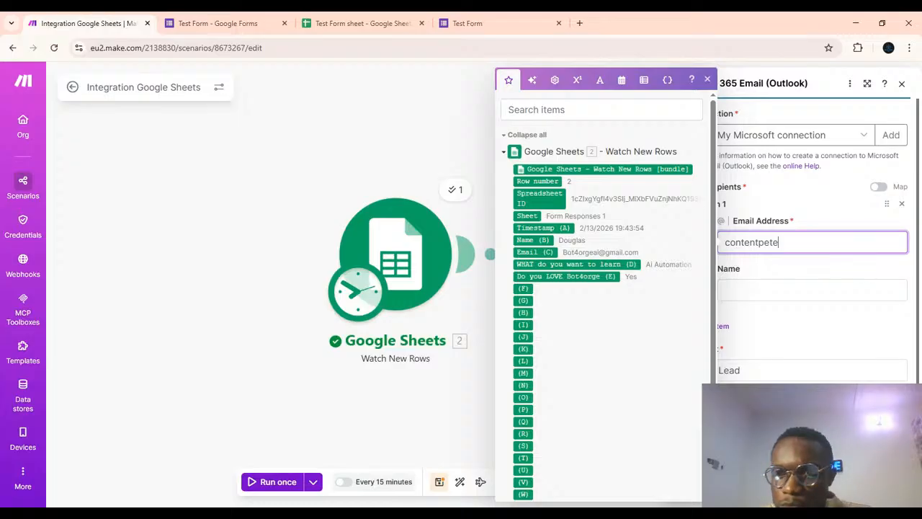
click(894, 51)
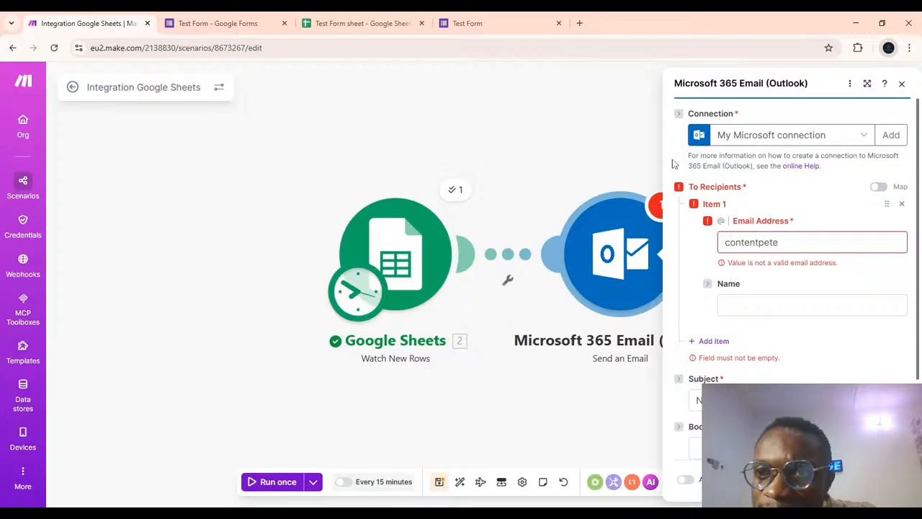
Complete the recipient's e-mail address in the Email Address field.
click(786, 250)
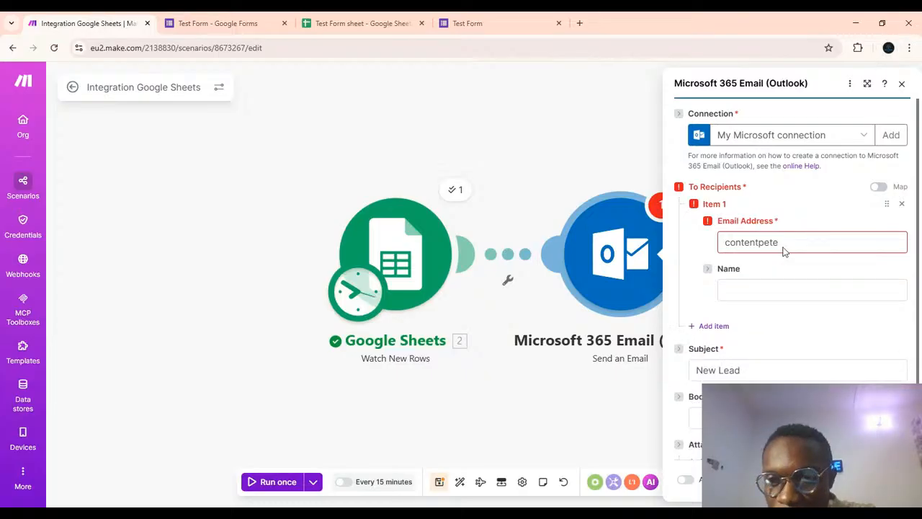
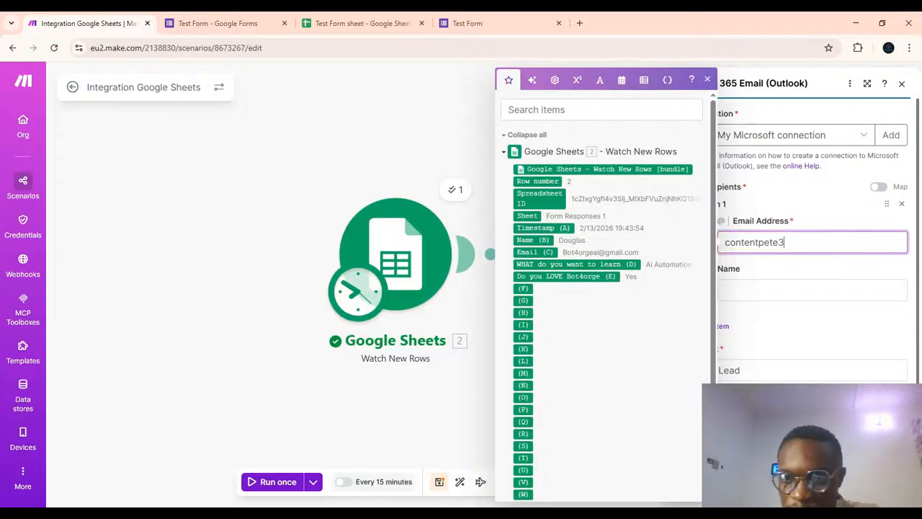
click(751, 287)
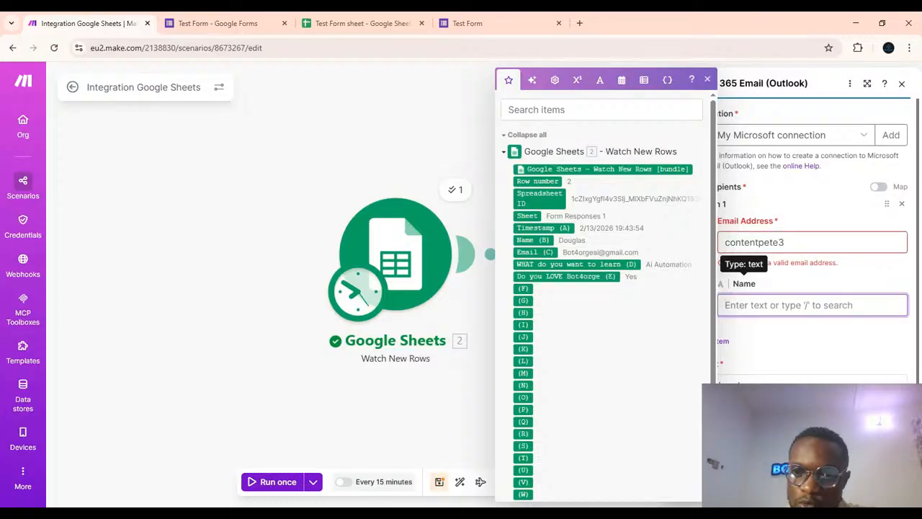
click(794, 243)
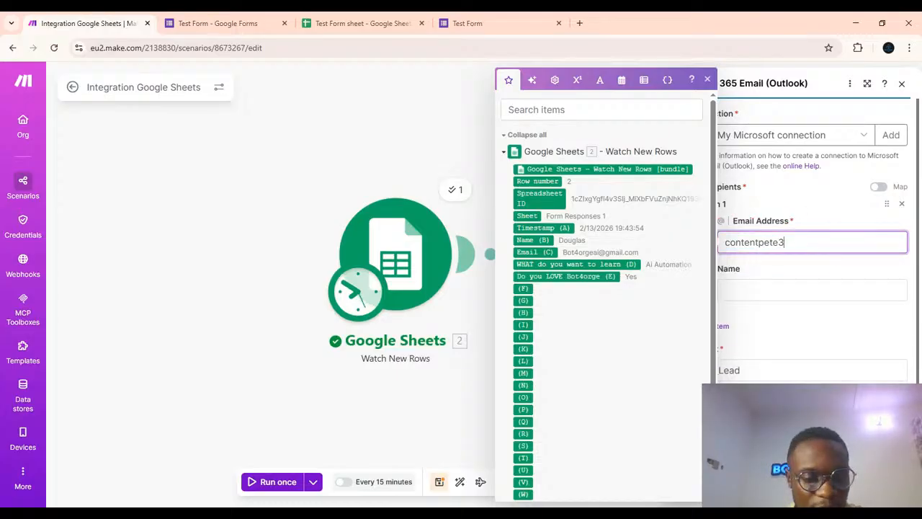
key(ctrl+Tab)
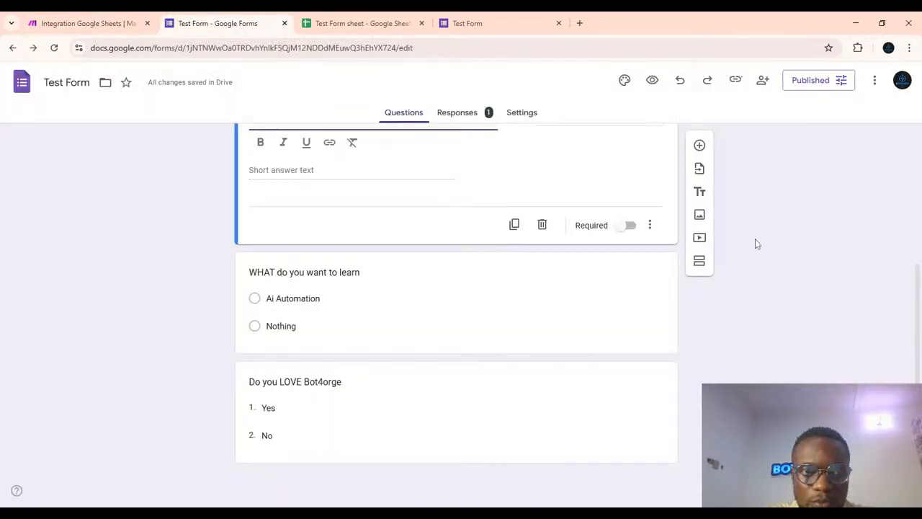
click(114, 26)
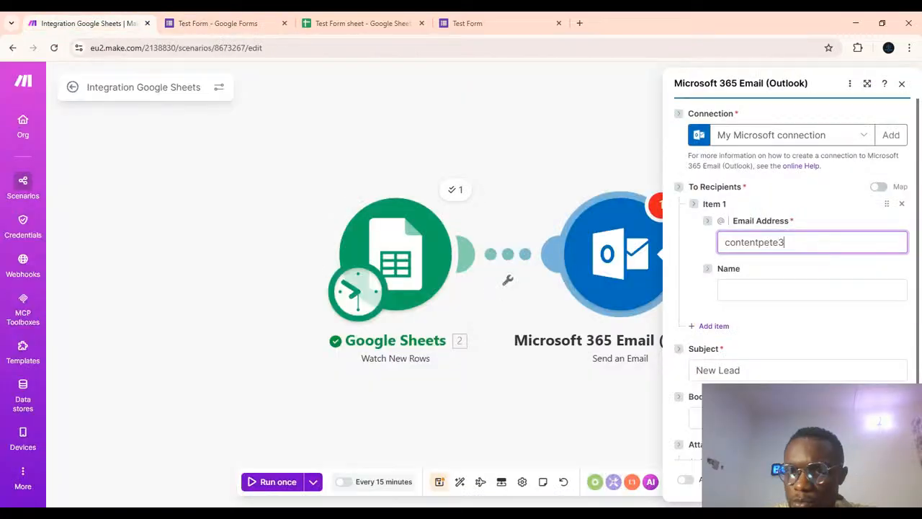
text(@)
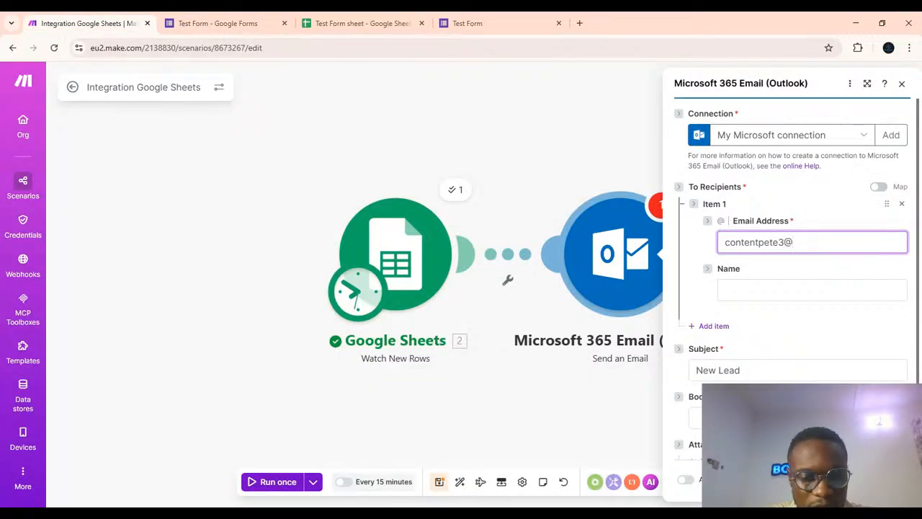
text(gmail.com)
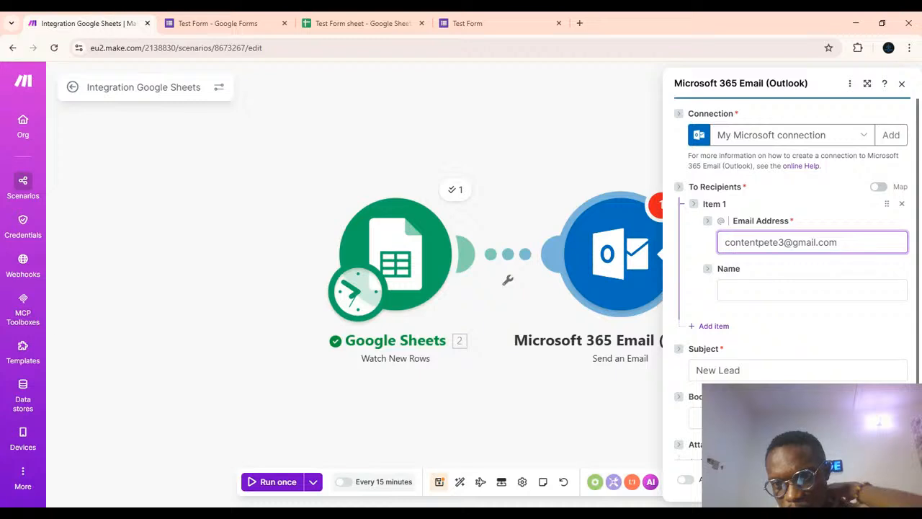
click(769, 288)
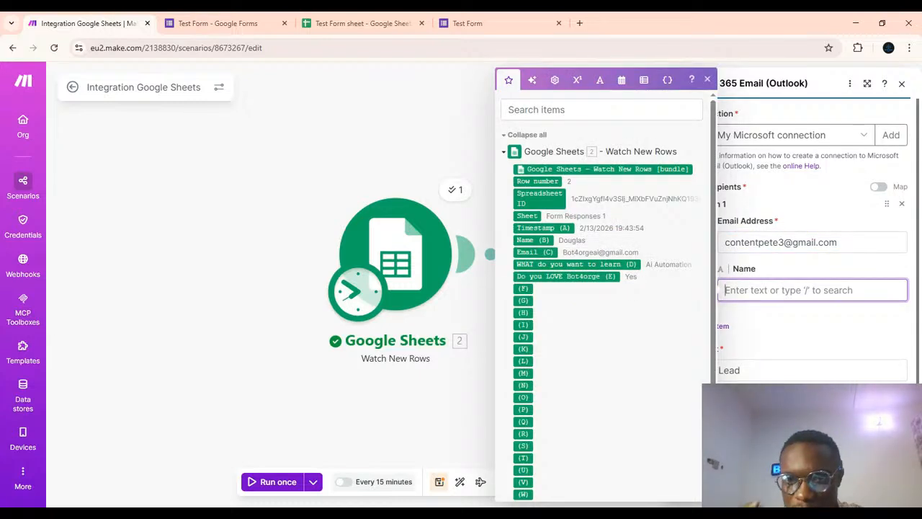
Set the recipient's Name to Lead Magnet.
text(L)
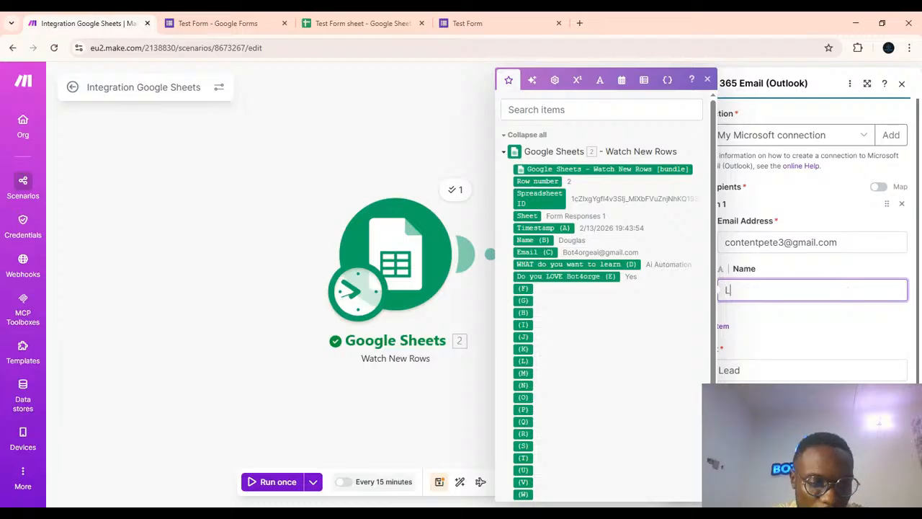
text(ead)
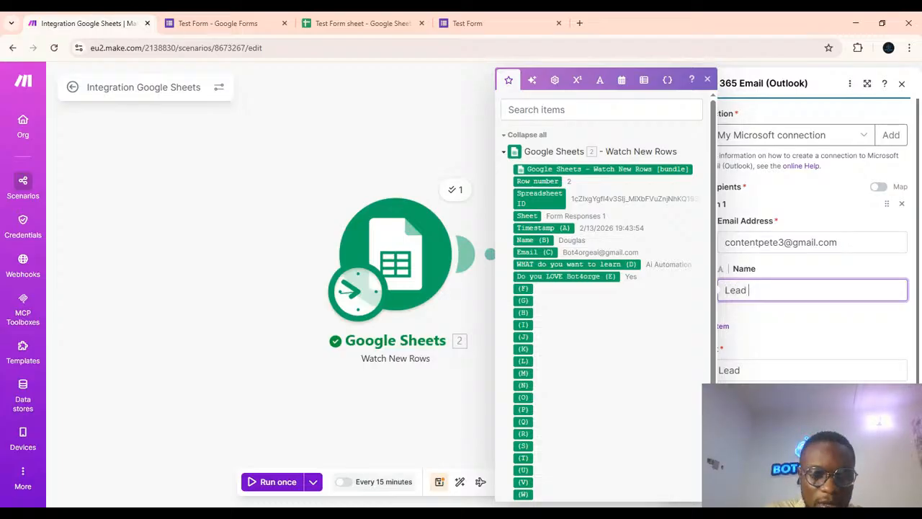
text( Magnet)
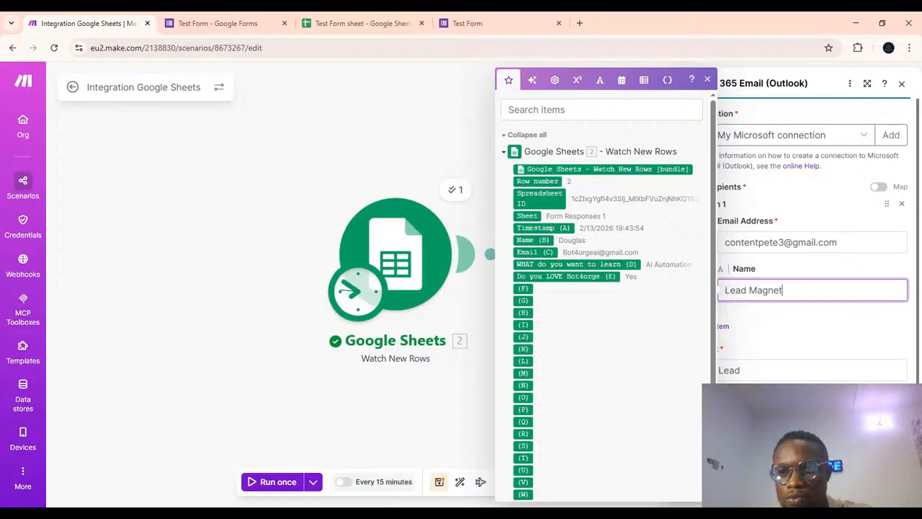
scroll(782, 285, down, 1)
click(784, 286)
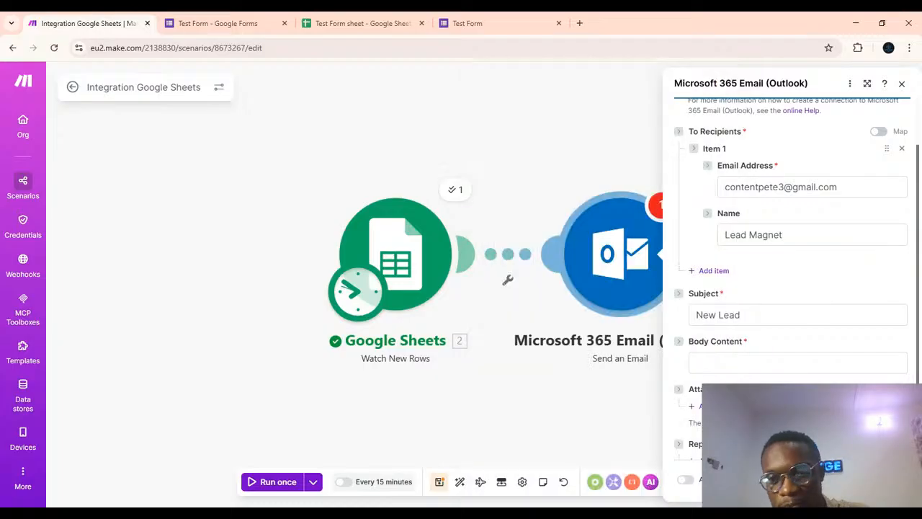
scroll(784, 285, up, 1)
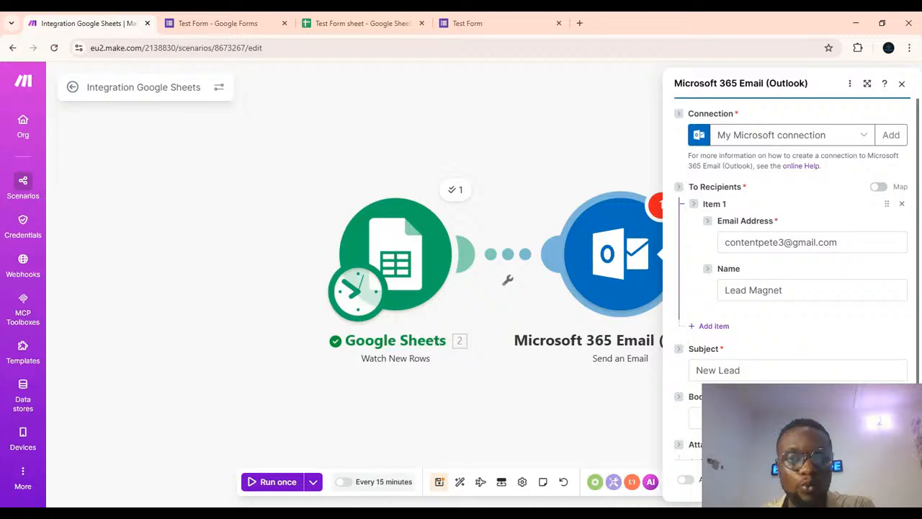
Map the Body Content to the Name, Email, WHAT do you want to learn and Do you LOVE Bot4orge fields, then save the module.
click(798, 350)
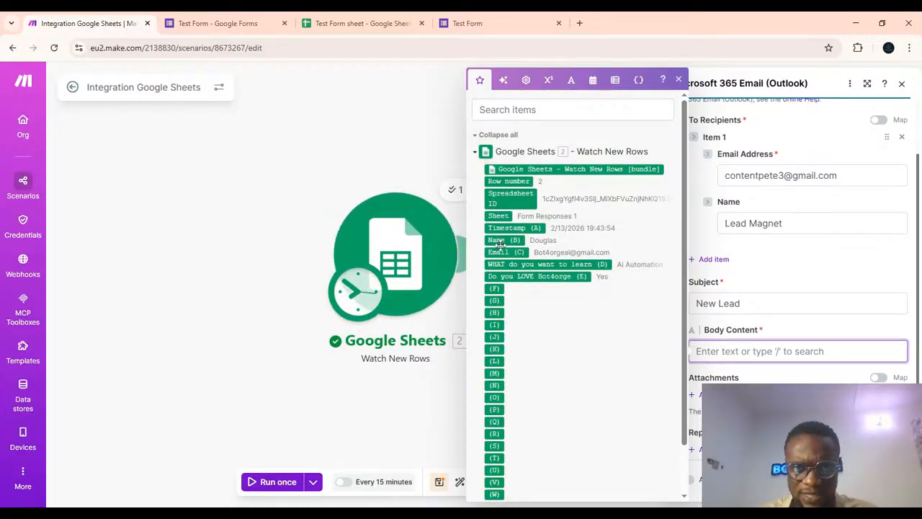
click(499, 240)
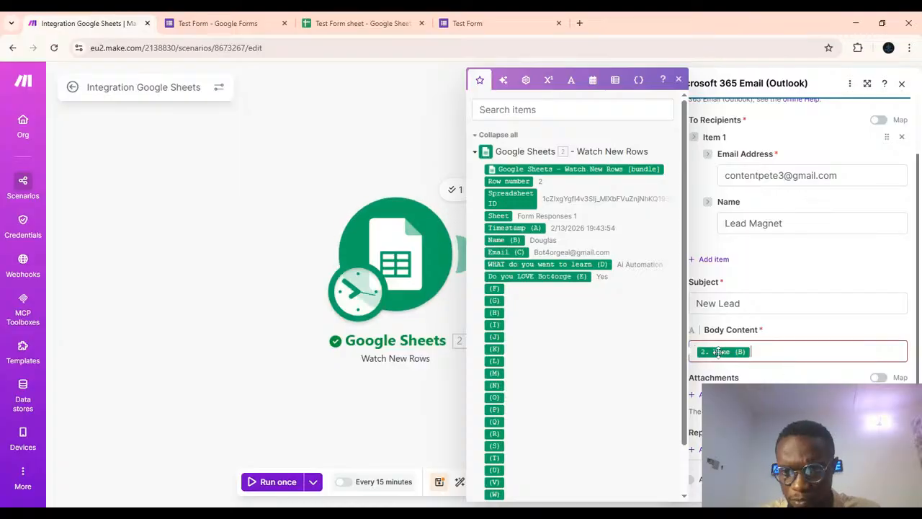
click(517, 252)
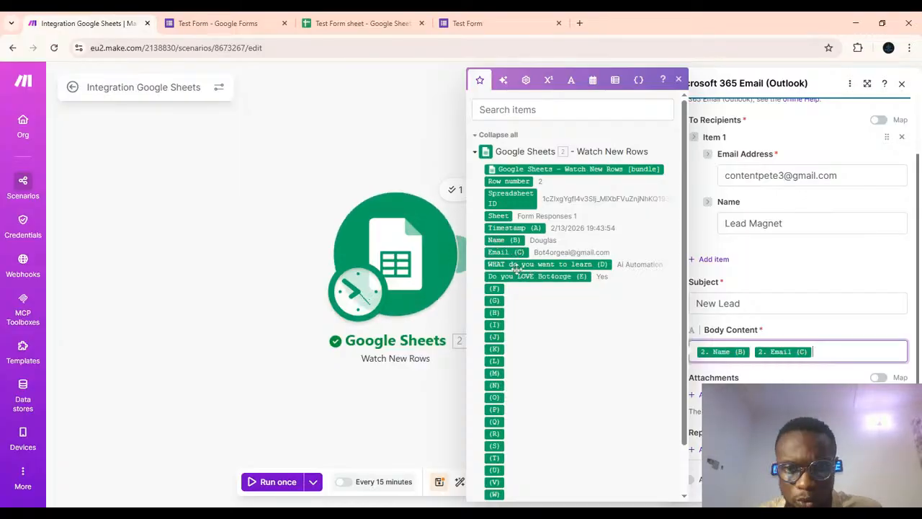
click(626, 268)
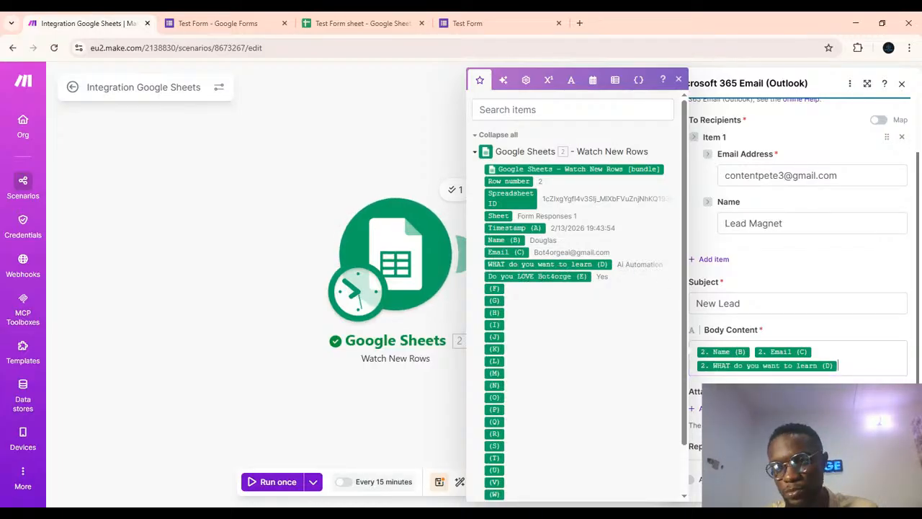
click(537, 275)
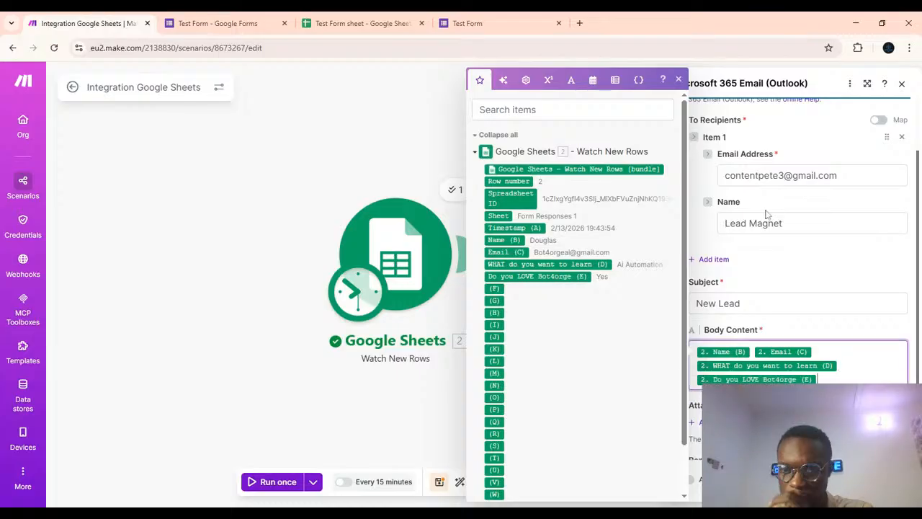
scroll(767, 215, up, 2)
scroll(767, 214, down, 2)
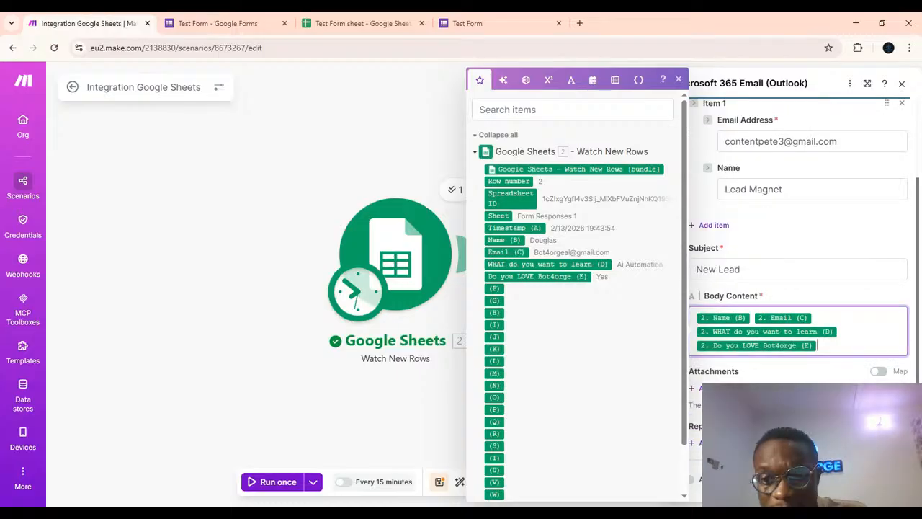
scroll(798, 252, up, 2)
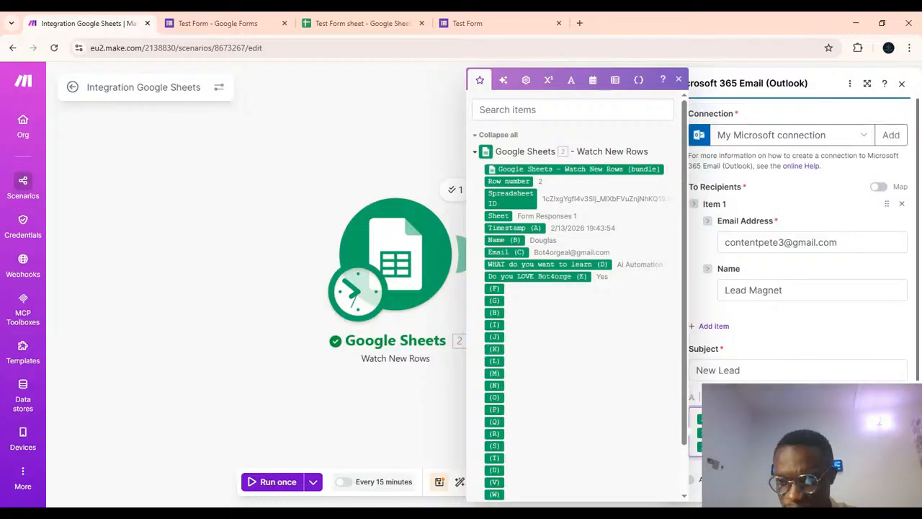
click(888, 481)
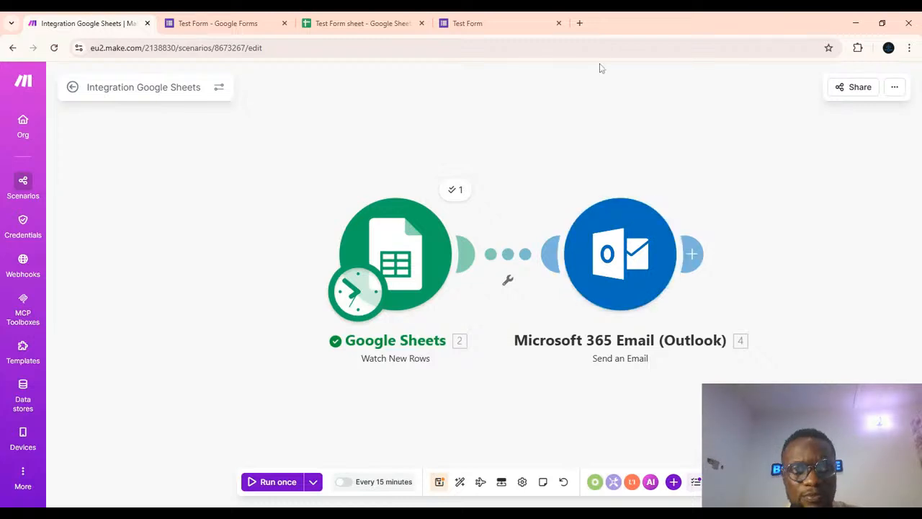
Open the Gmail inbox in a new browser tab and reload it.
click(580, 24)
text(gma)
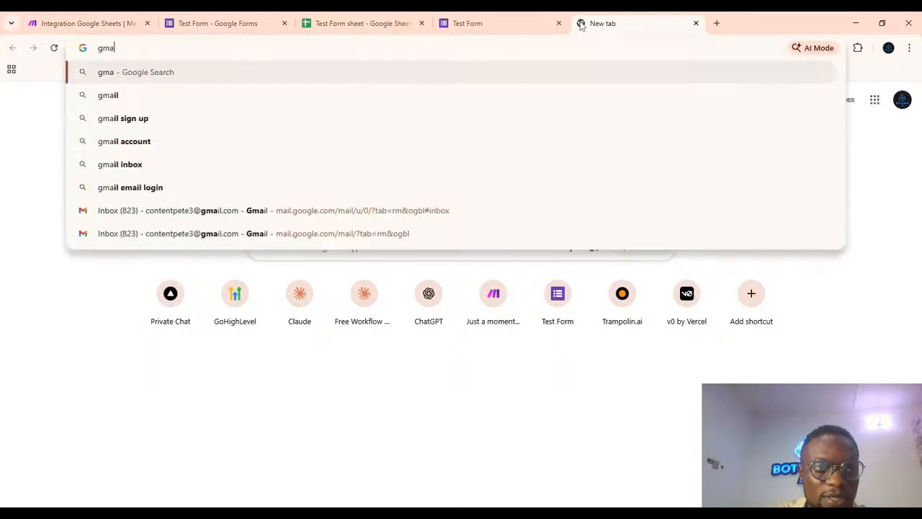
text(il)
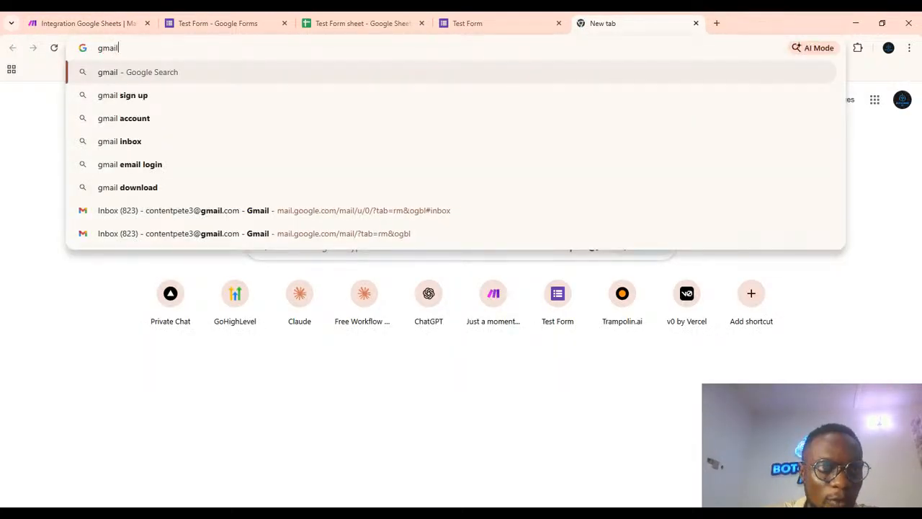
text(.com)
key(Return)
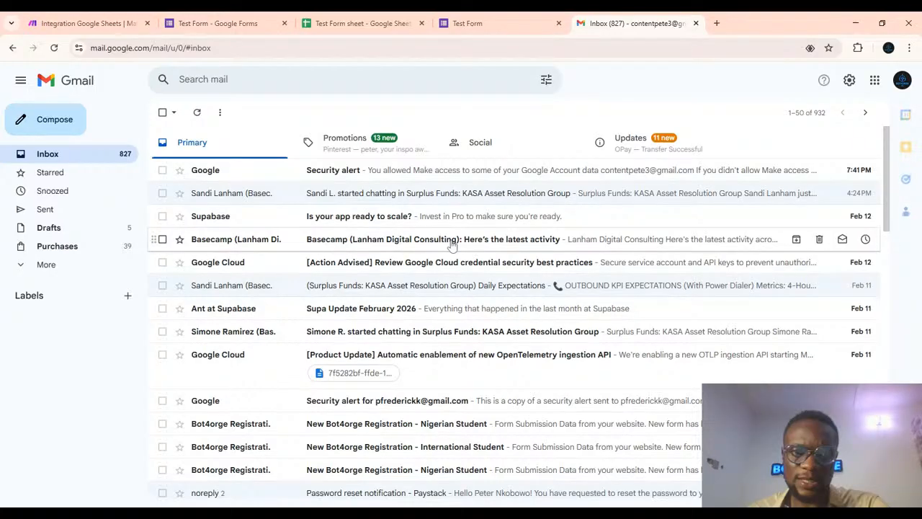
click(55, 49)
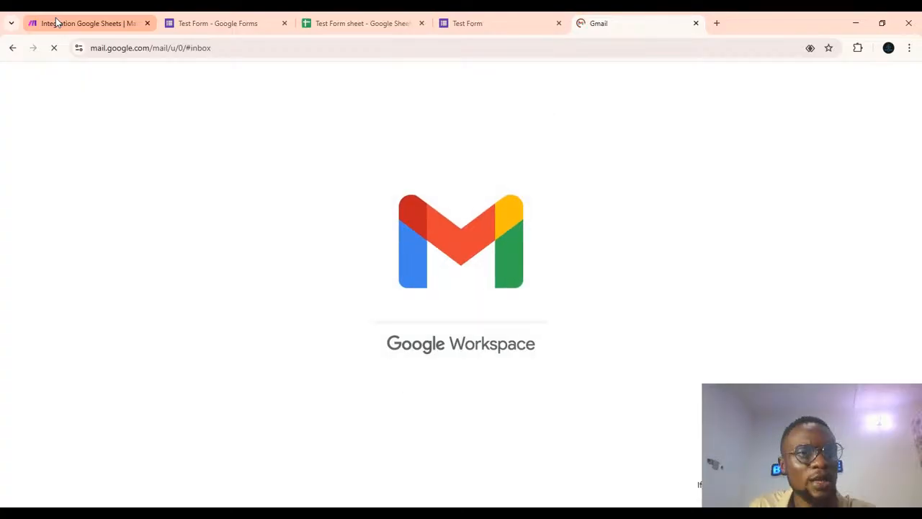
Start another Test Form response and fill in the lead's name and e-mail address.
click(56, 23)
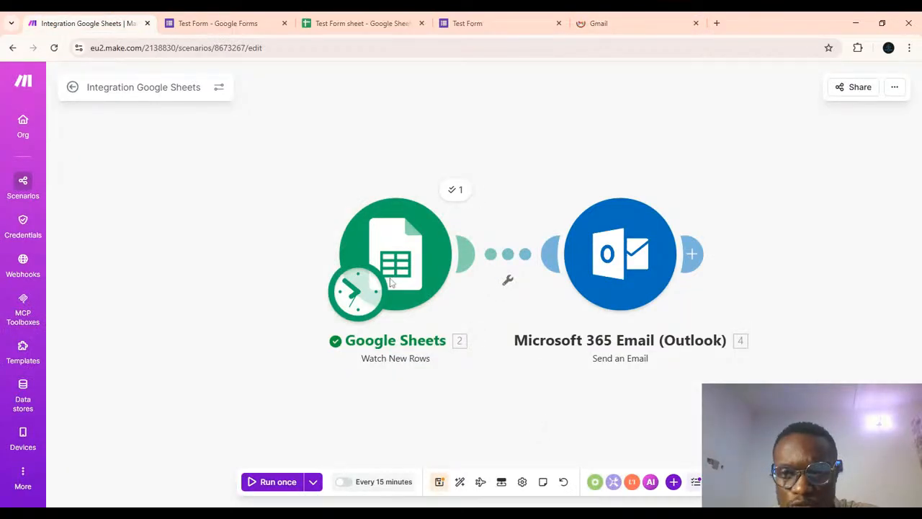
click(504, 24)
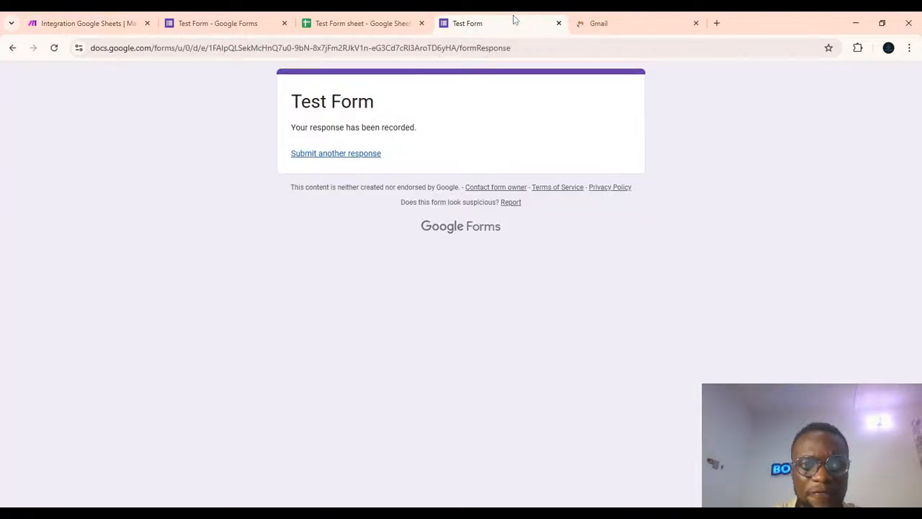
click(357, 154)
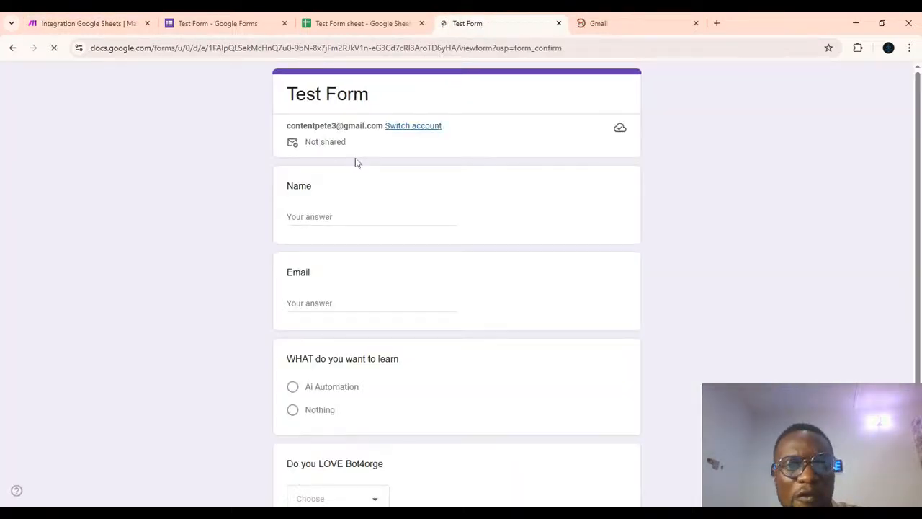
text(d)
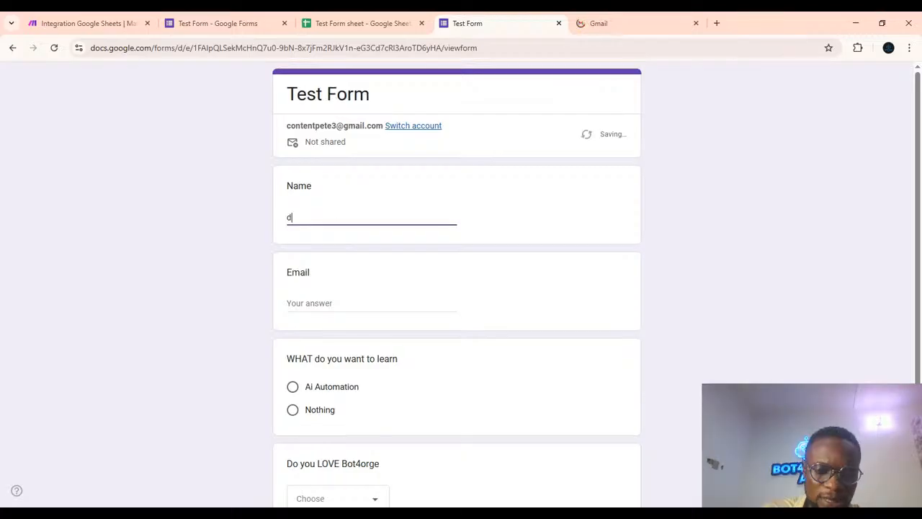
text(ouglas)
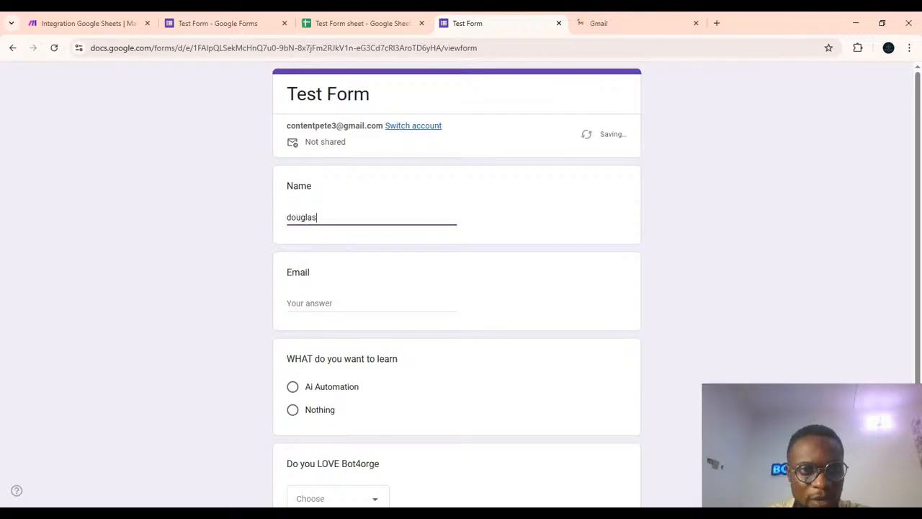
key(Tab)
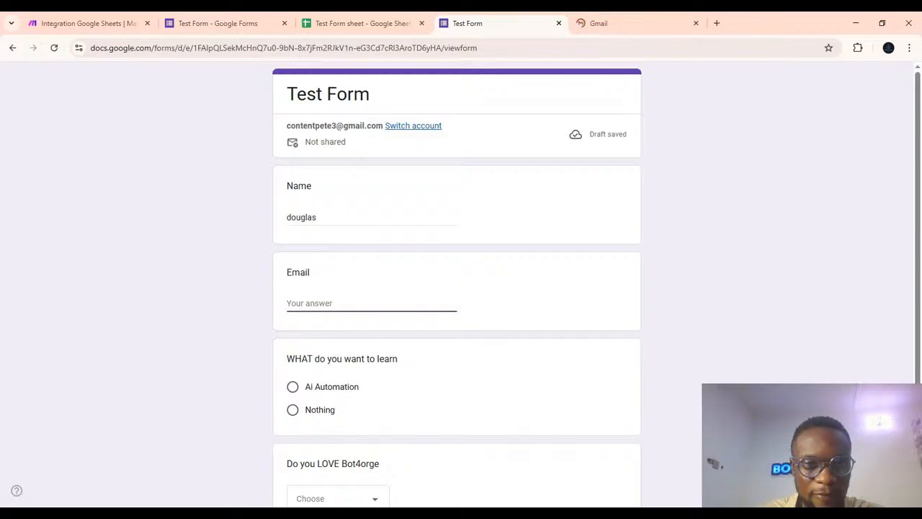
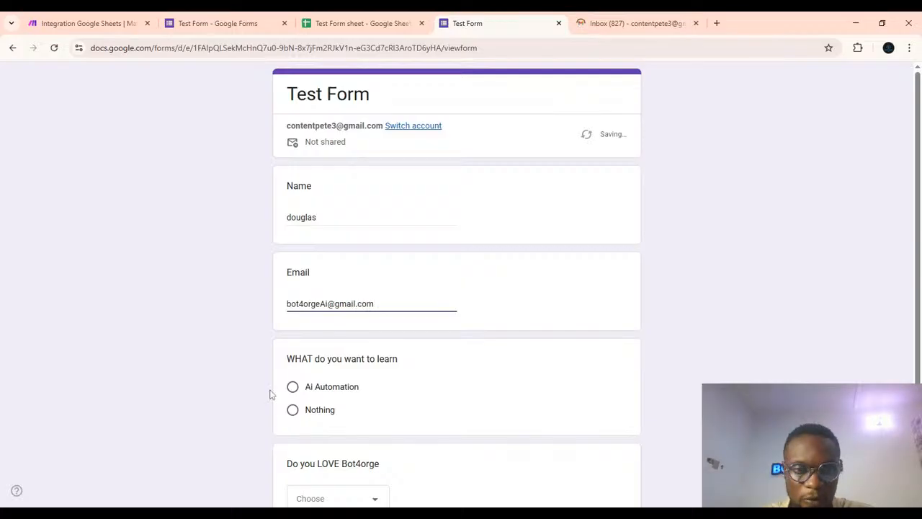
Answer Ai Automation and Yes to the remaining questions and submit the form response.
click(294, 387)
scroll(414, 378, down, 1)
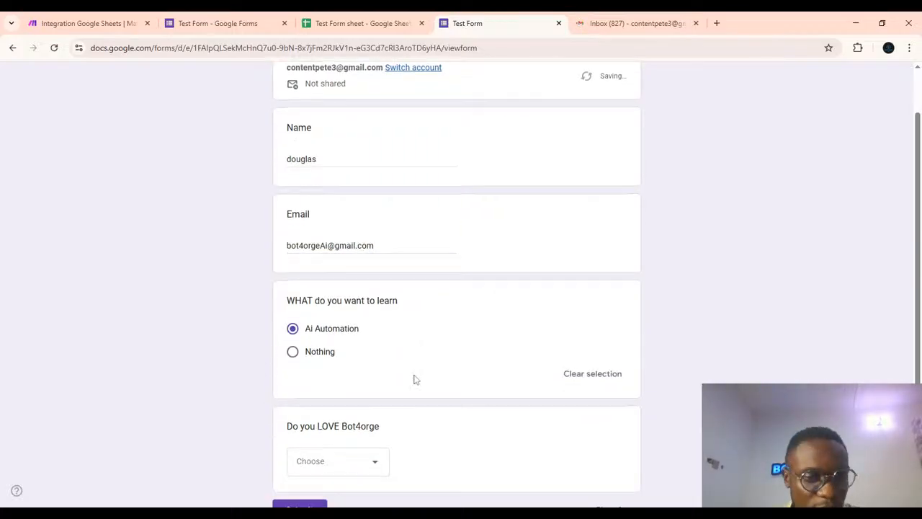
click(349, 469)
click(304, 447)
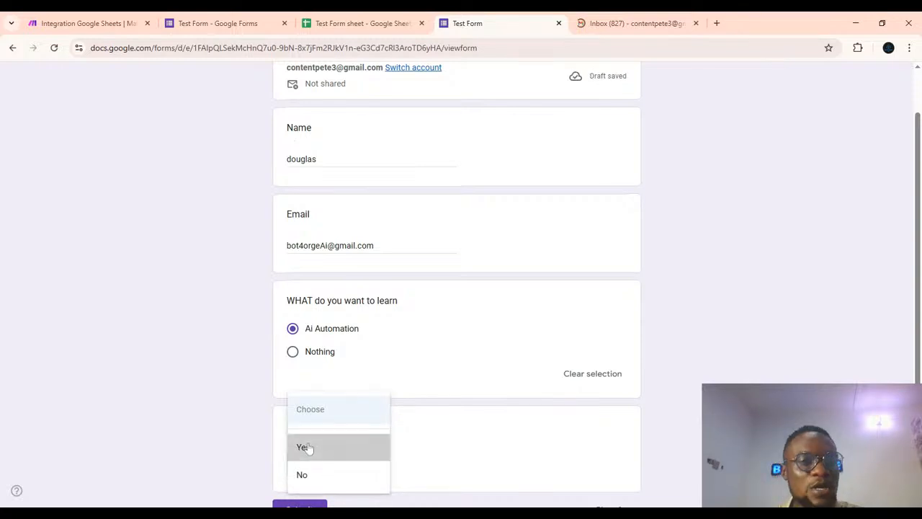
scroll(309, 448, down, 2)
click(302, 398)
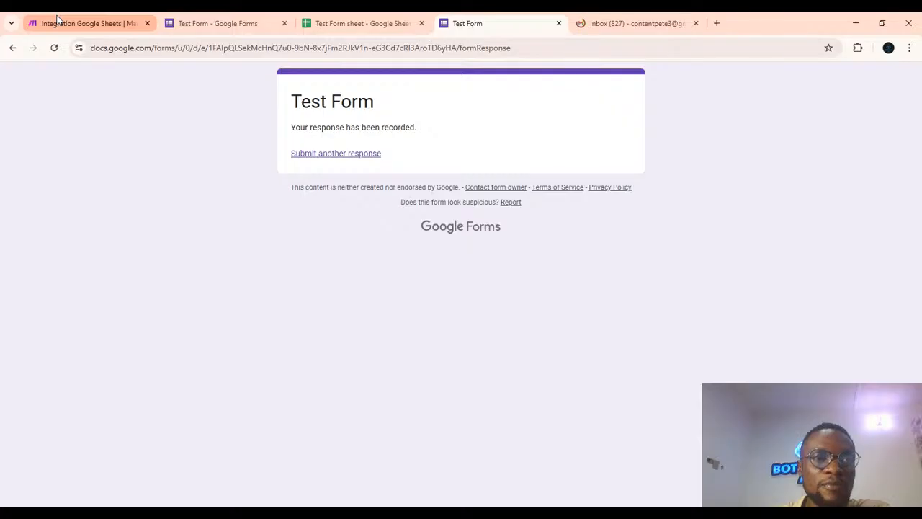
click(58, 20)
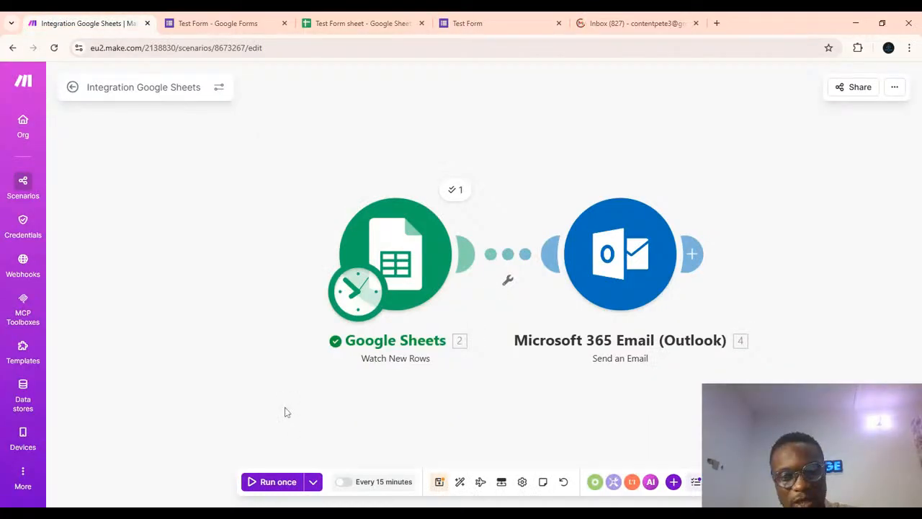
scroll(465, 417, down, 2)
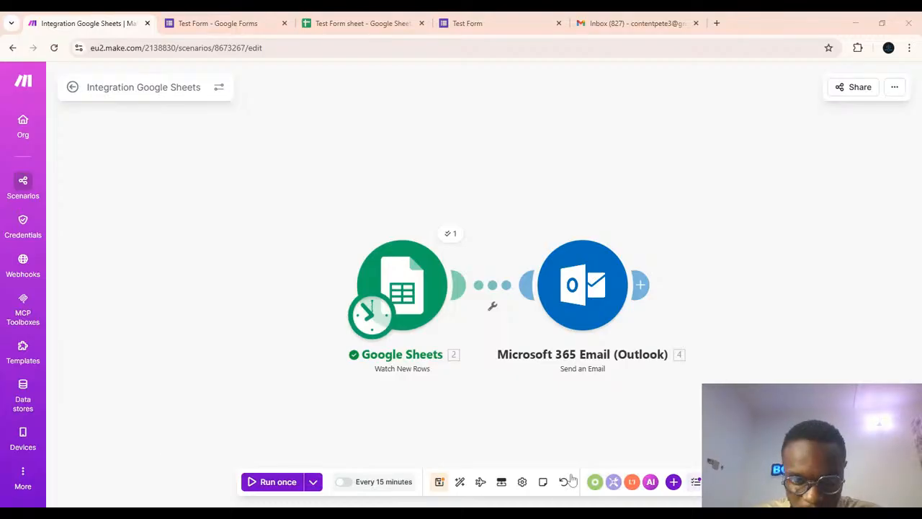
click(344, 482)
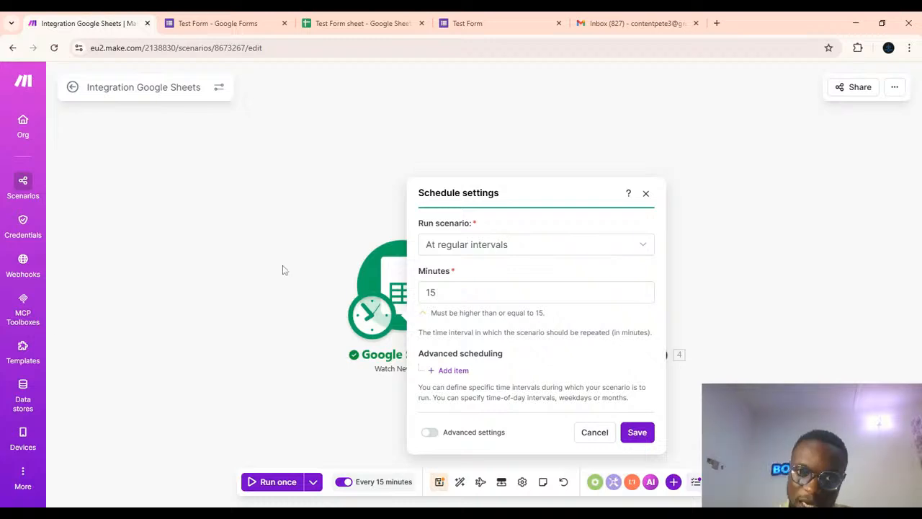
click(645, 194)
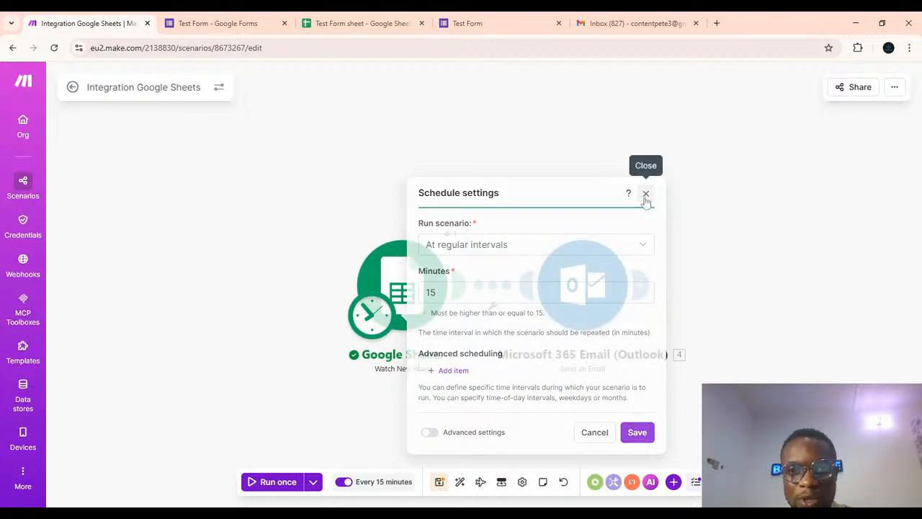
click(344, 482)
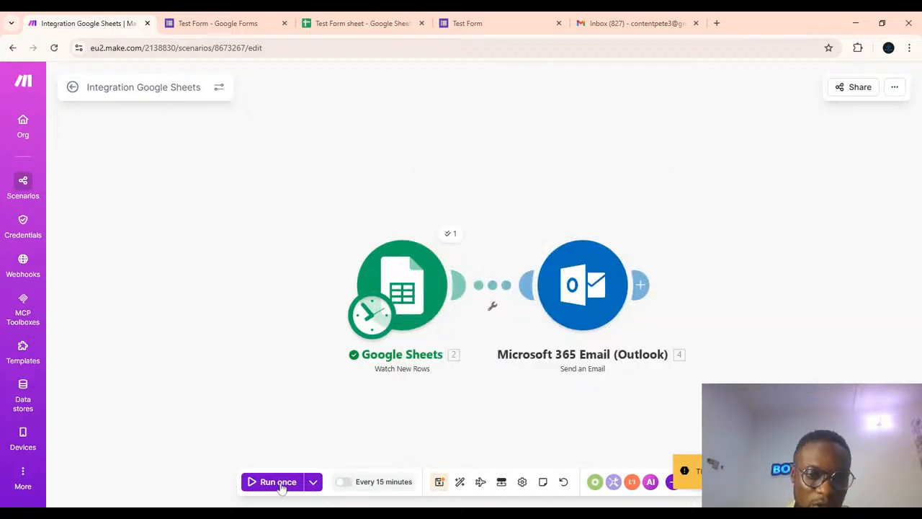
Set the Google Sheets trigger to start from all rows, then run the scenario once.
click(268, 482)
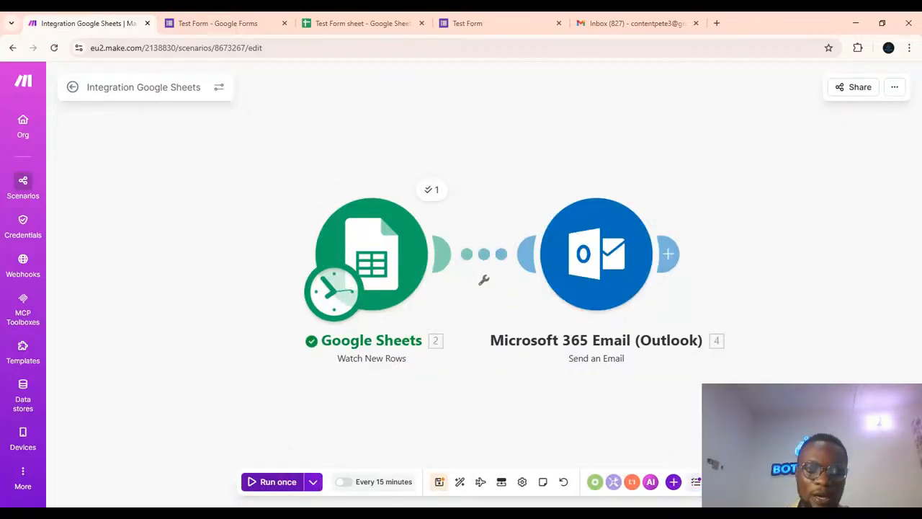
right_click(418, 272)
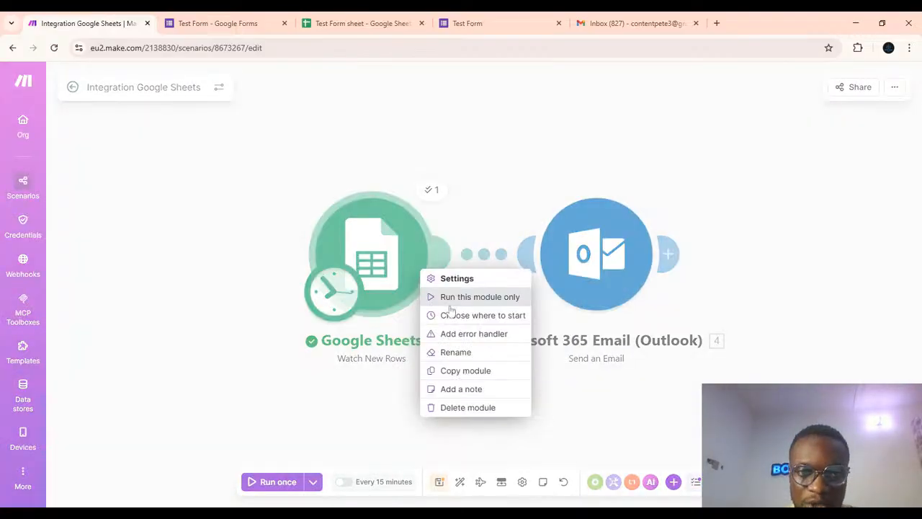
click(450, 315)
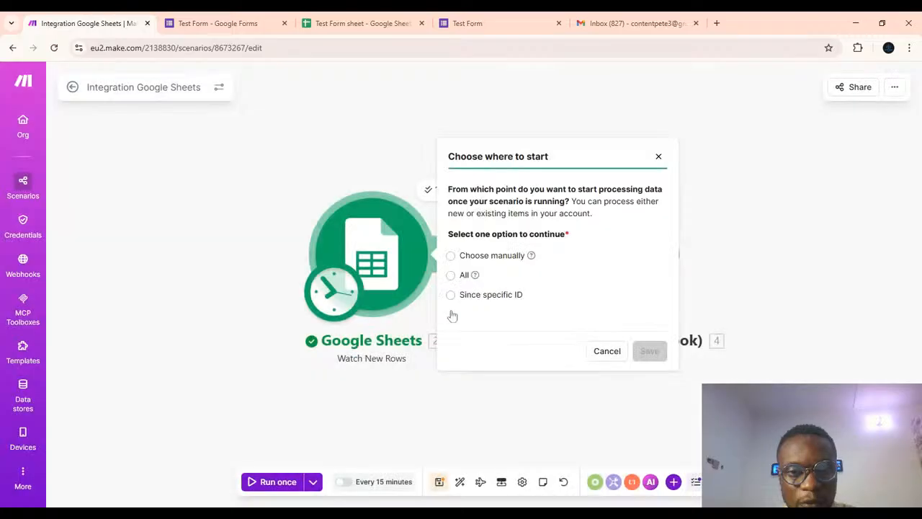
click(451, 274)
click(649, 351)
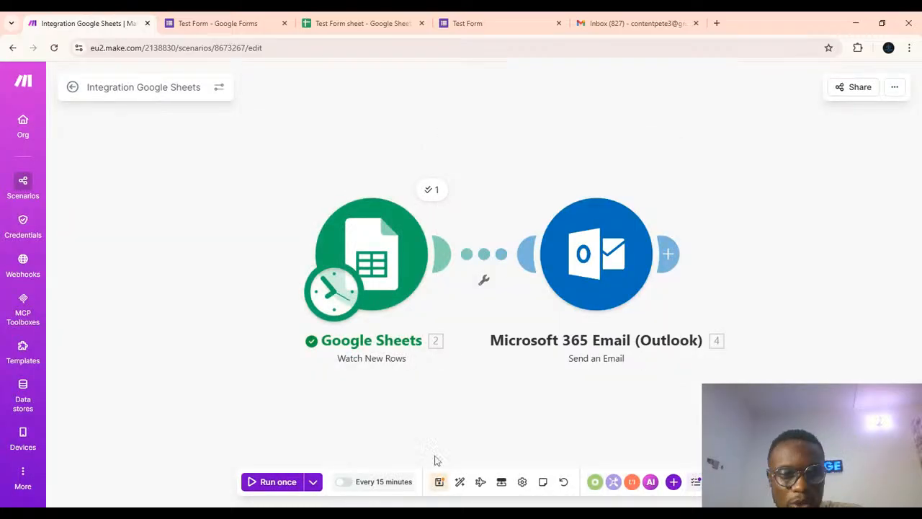
click(277, 482)
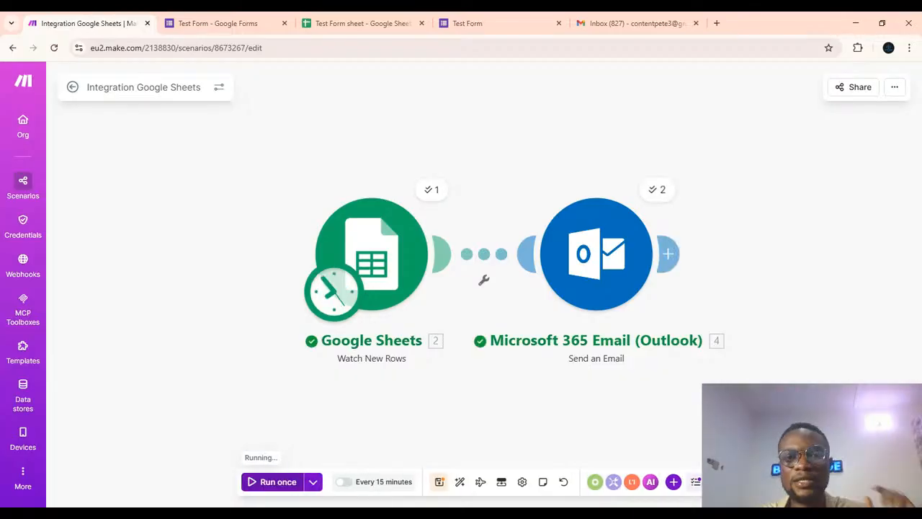
Switch to the Gmail tab, reload it, and open the New Lead email in the Spam folder.
click(584, 35)
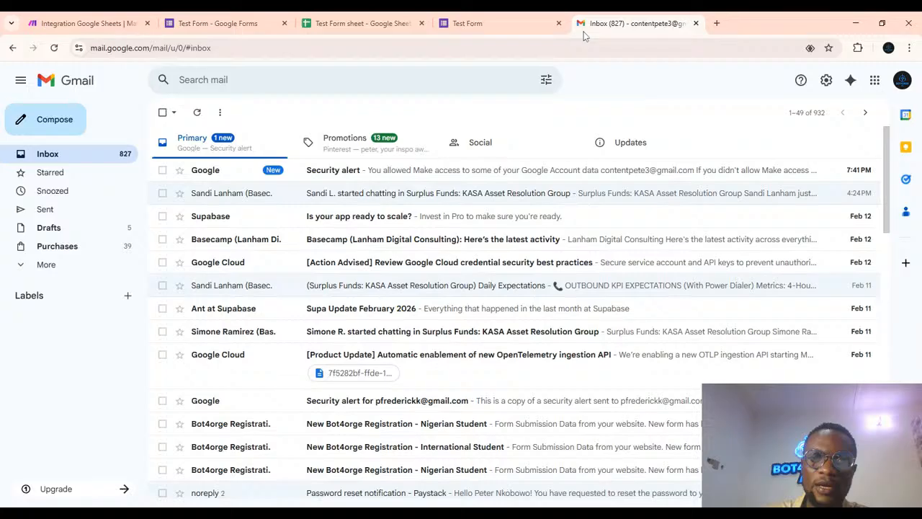
click(58, 48)
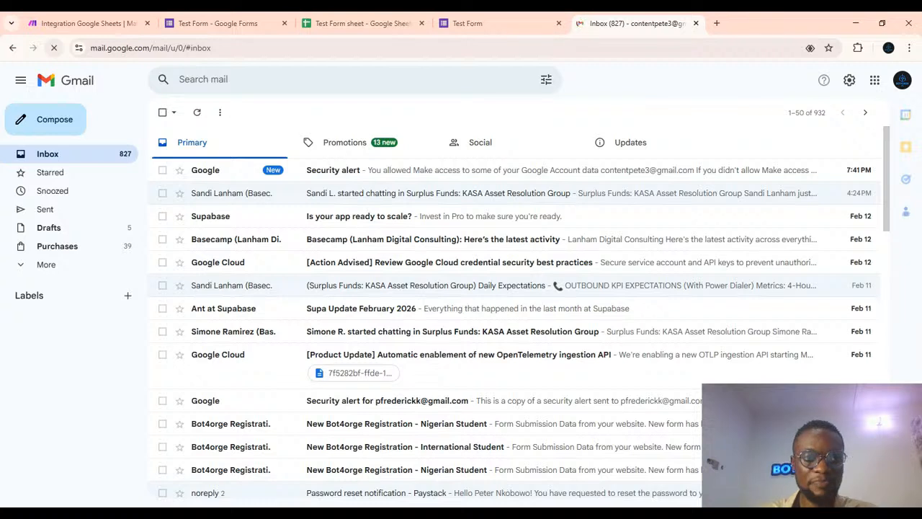
click(24, 266)
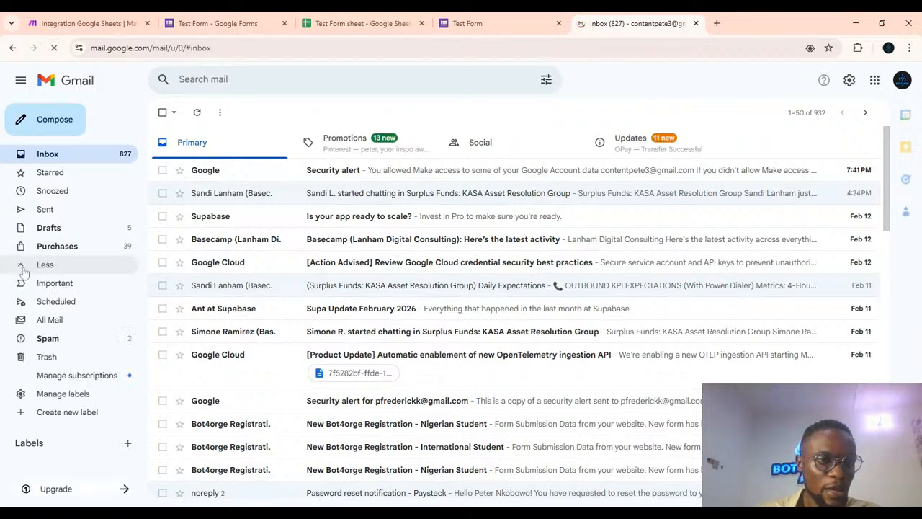
click(49, 341)
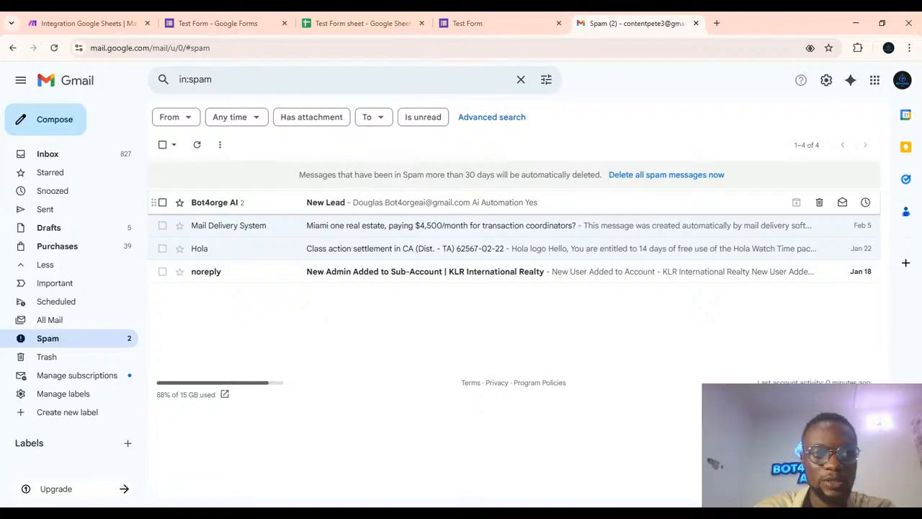
click(332, 202)
scroll(407, 371, down, 1)
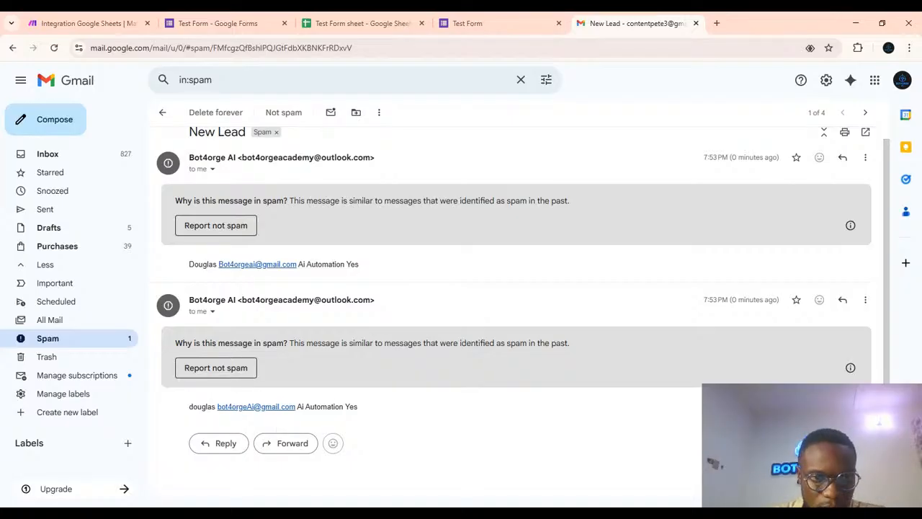
Report the New Lead conversation as not spam, then undo that action.
click(208, 373)
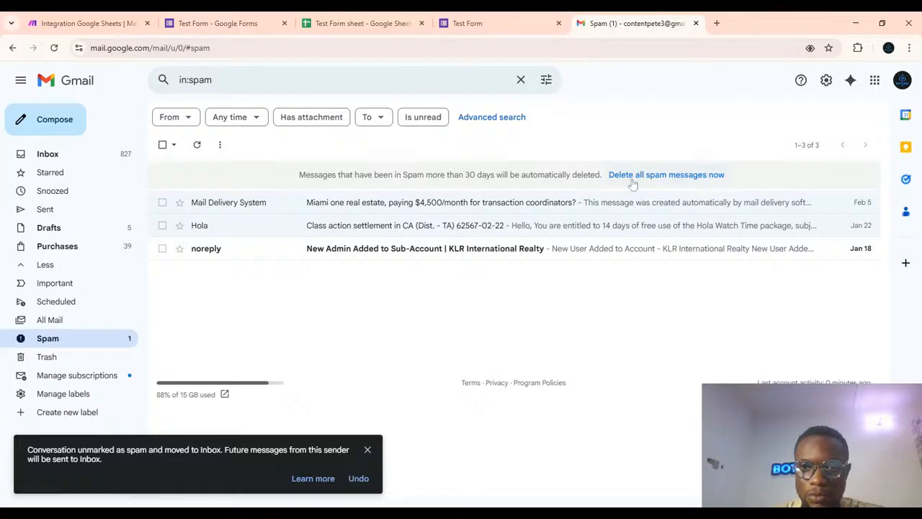
click(359, 479)
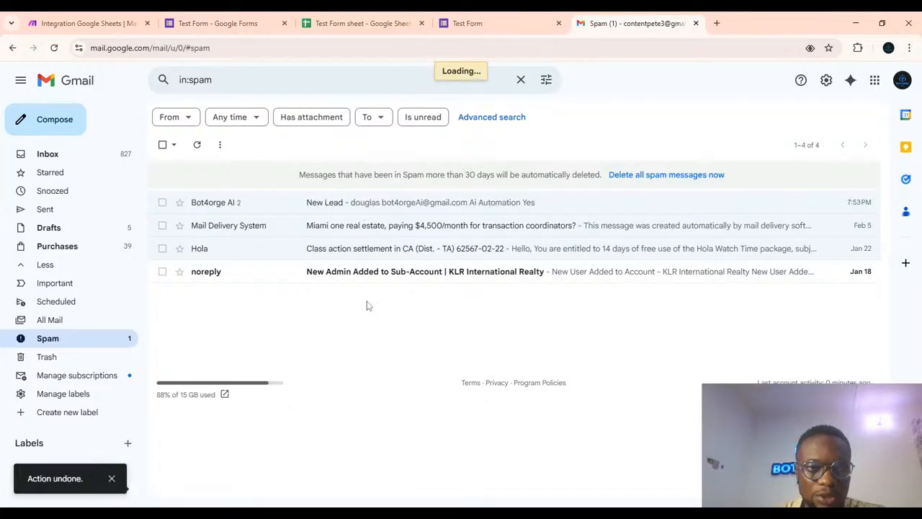
Reopen the New Lead conversation and examine the sender details and body of both lead emails.
click(338, 203)
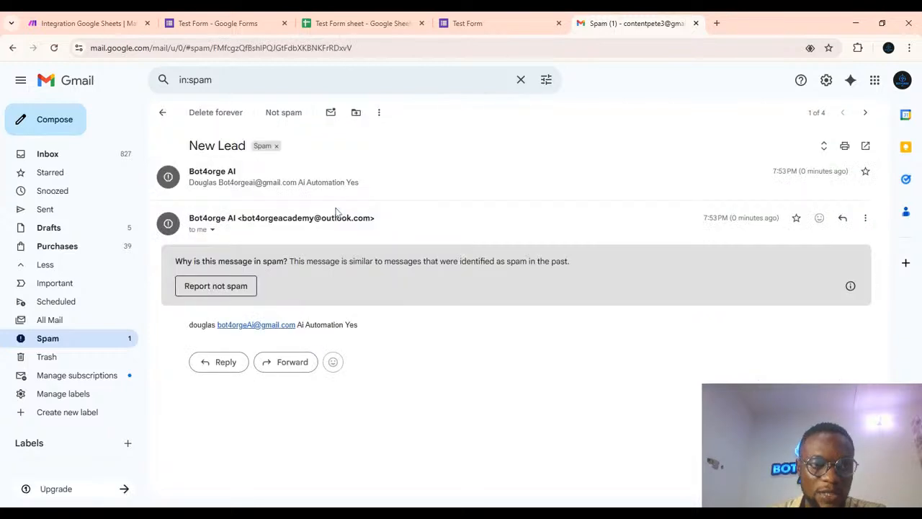
click(212, 230)
click(211, 229)
click(212, 229)
click(148, 237)
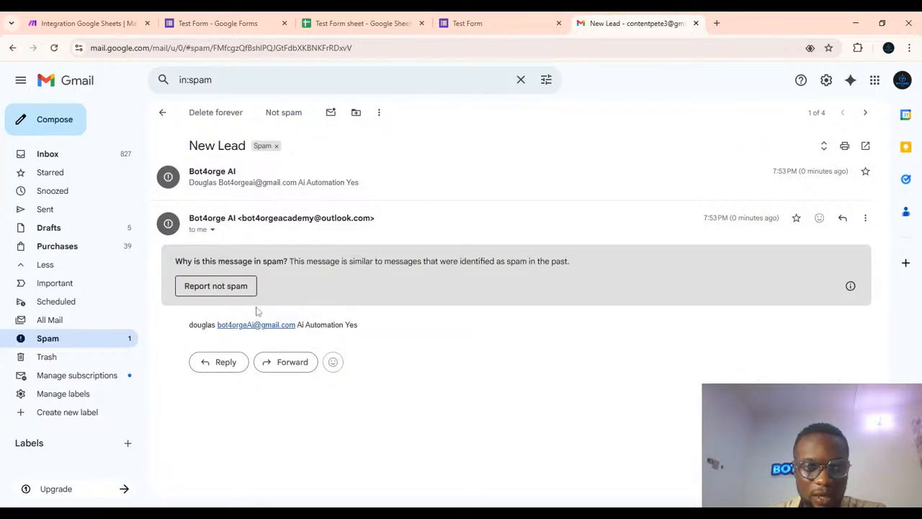
drag(179, 324, 361, 325)
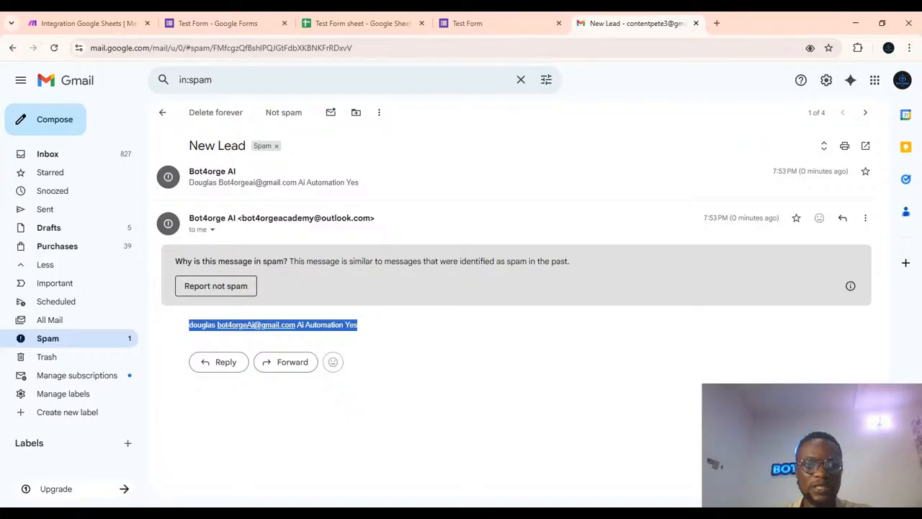
click(403, 339)
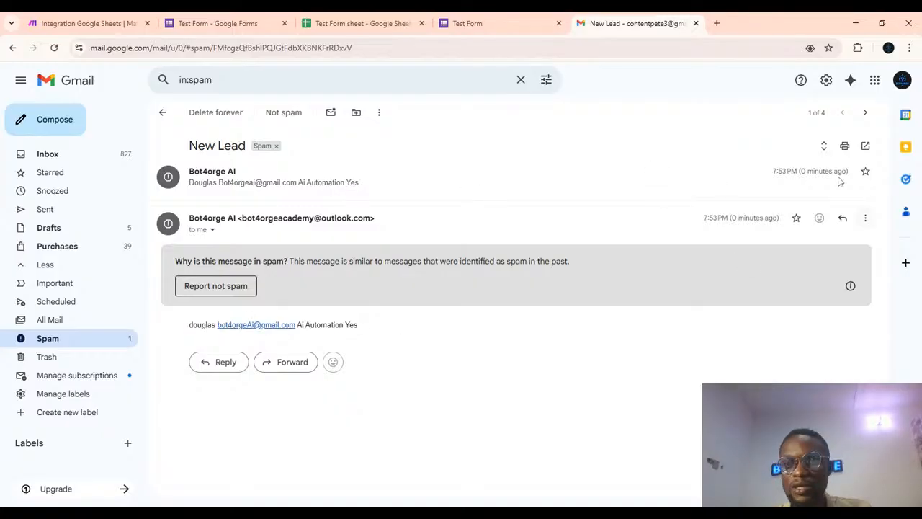
click(297, 180)
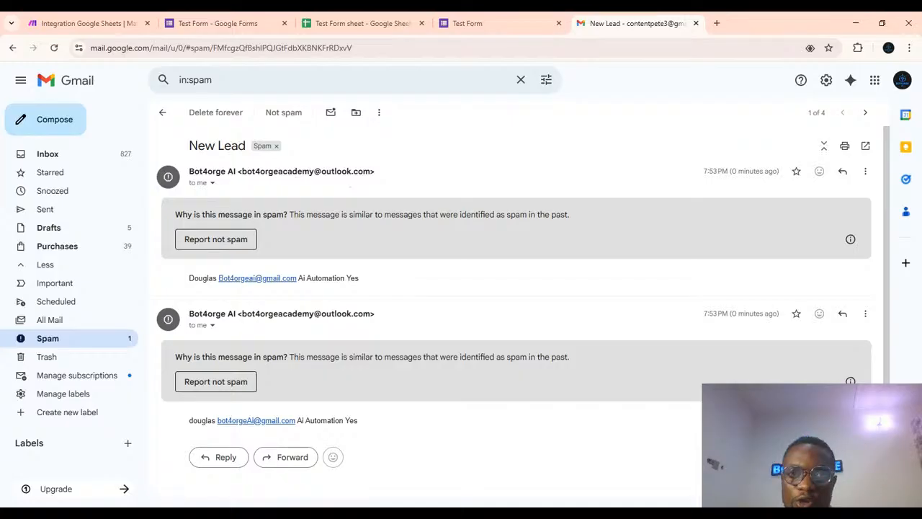
scroll(523, 296, down, 1)
scroll(407, 221, up, 1)
scroll(407, 221, down, 1)
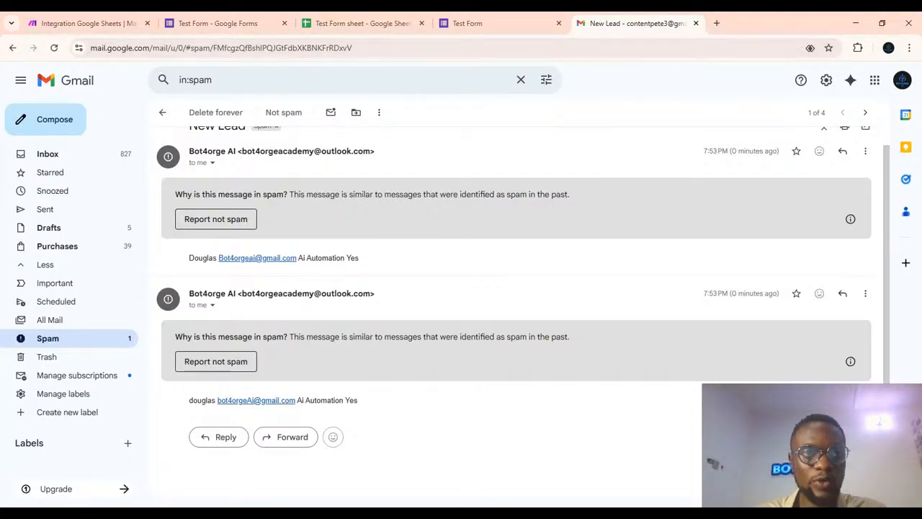
Back in the scenario, unlink the Google Sheets and Outlook modules and insert a Flow Control Router after Google Sheets.
click(85, 26)
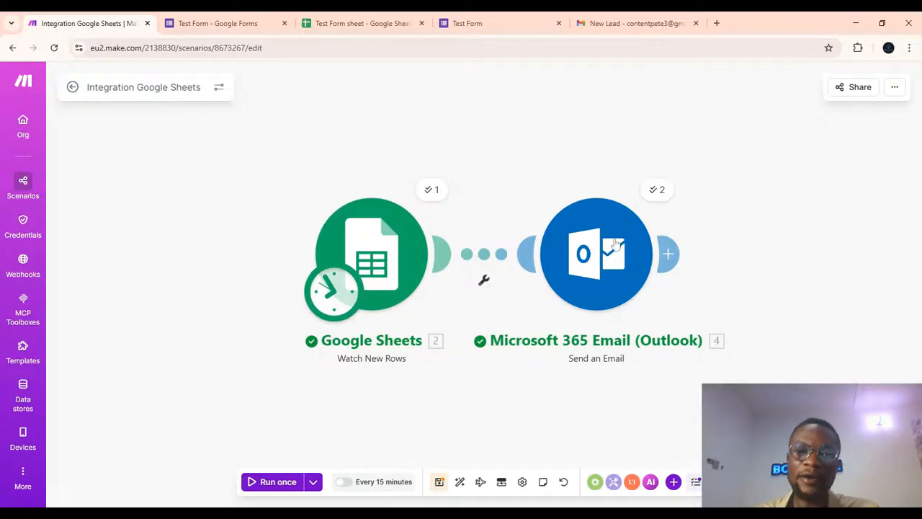
click(484, 283)
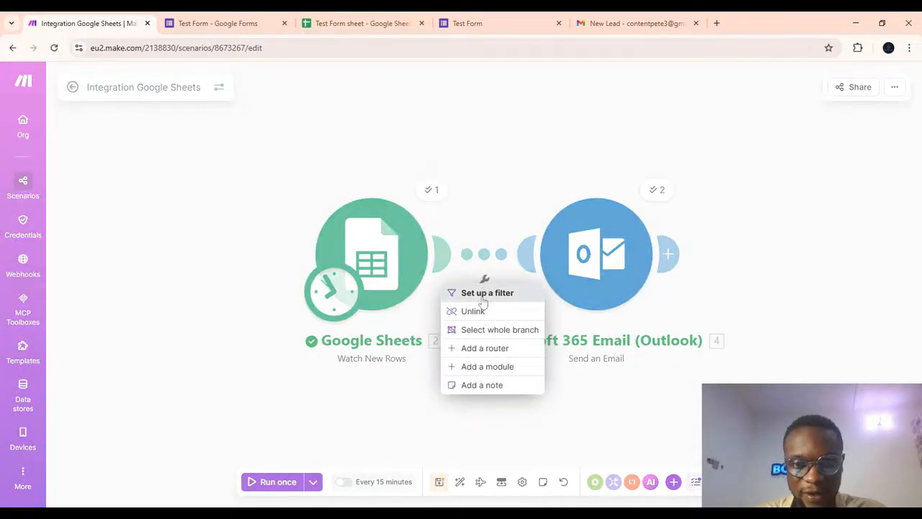
click(478, 310)
click(444, 256)
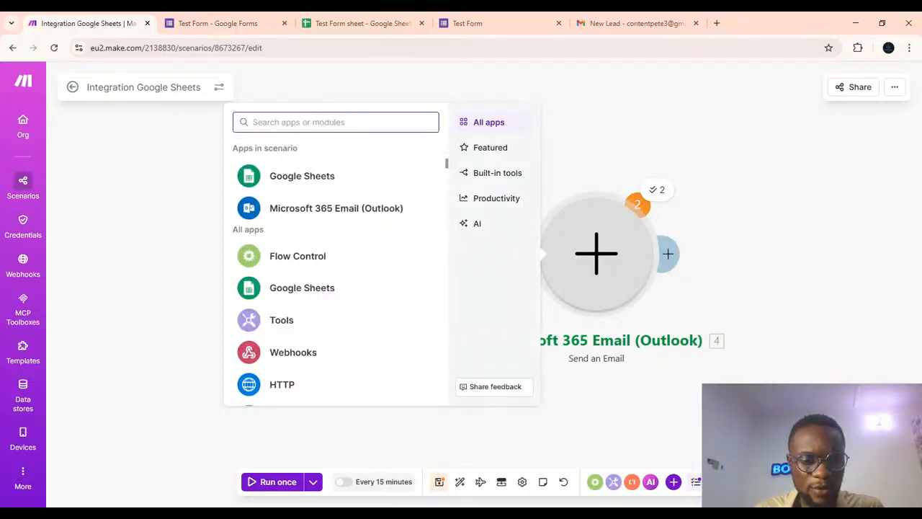
click(280, 259)
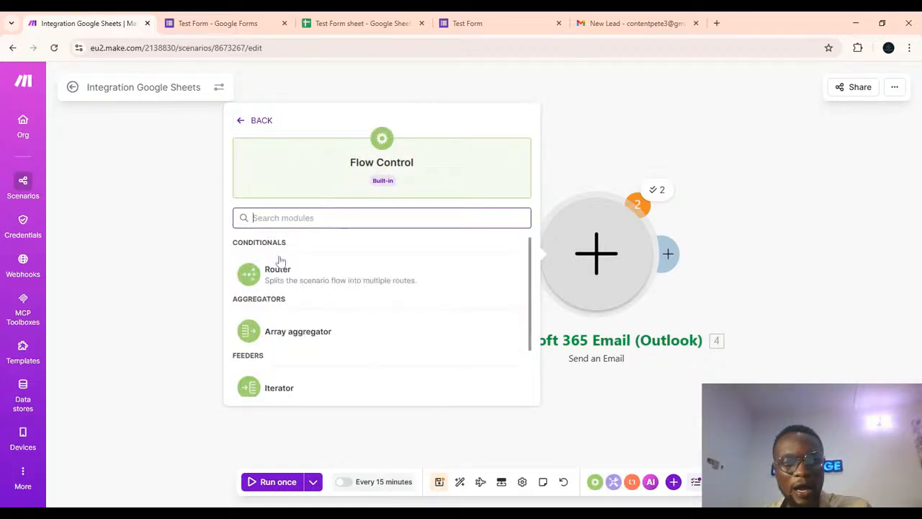
click(280, 269)
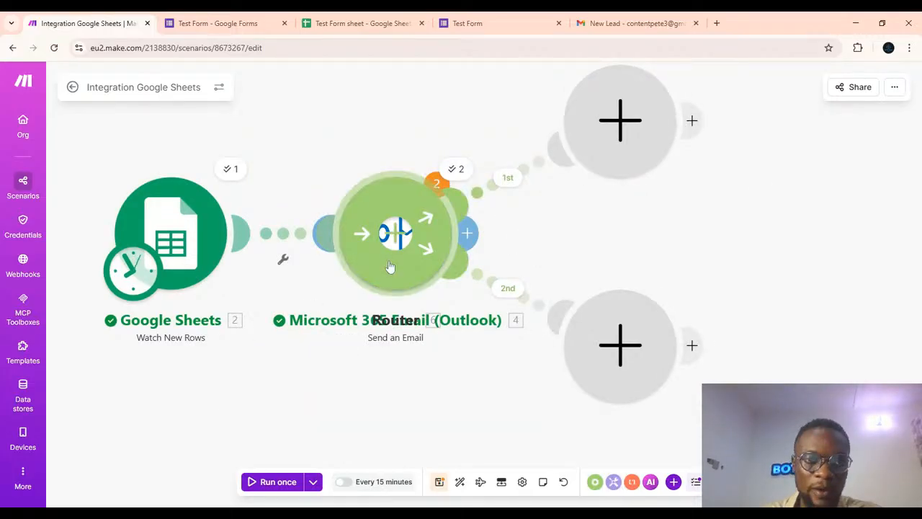
Rearrange the modules and connect the Outlook email module to the router's first route, removing the empty placeholder.
drag(384, 265, 281, 368)
drag(382, 206, 757, 128)
drag(639, 132, 581, 209)
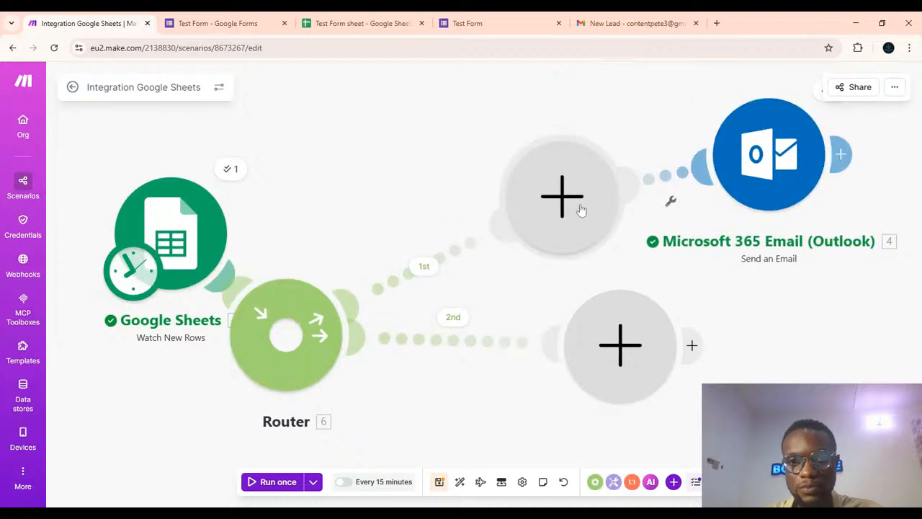
right_click(544, 199)
click(562, 220)
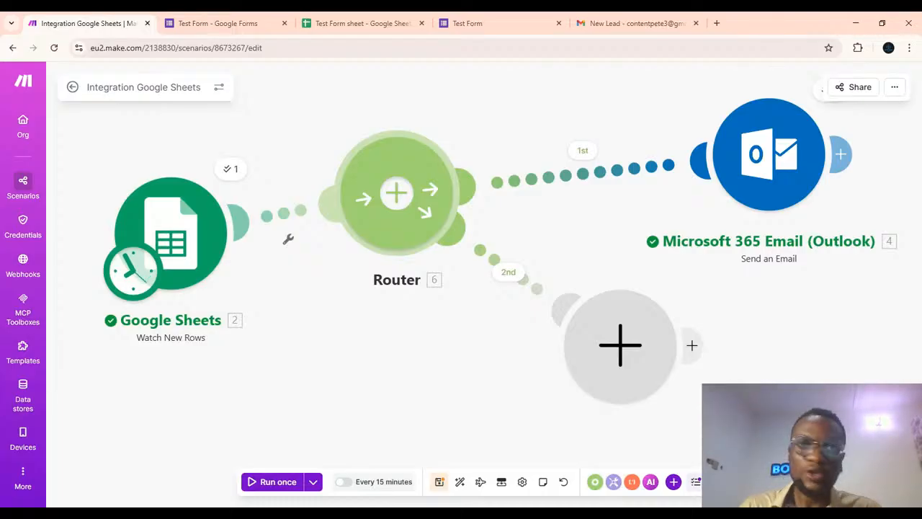
Add a Google Docs Create a Document module on the router's second route.
click(627, 339)
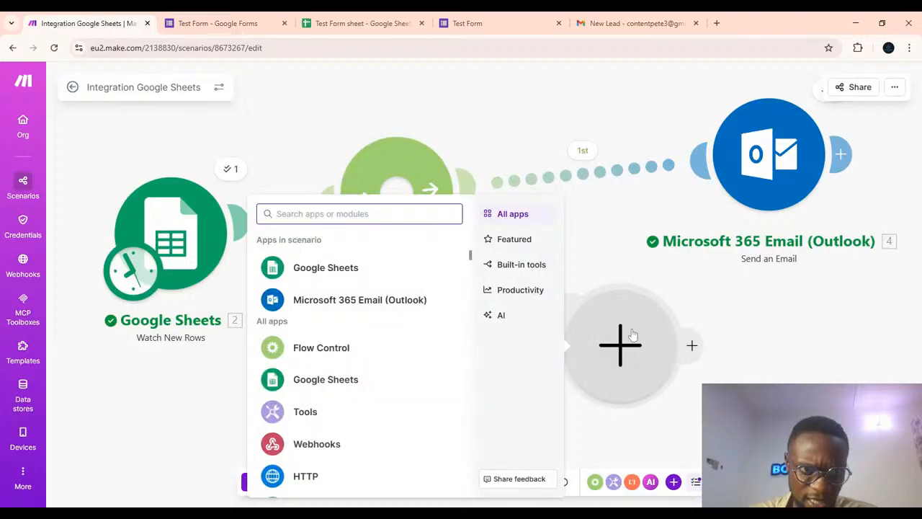
text(doc)
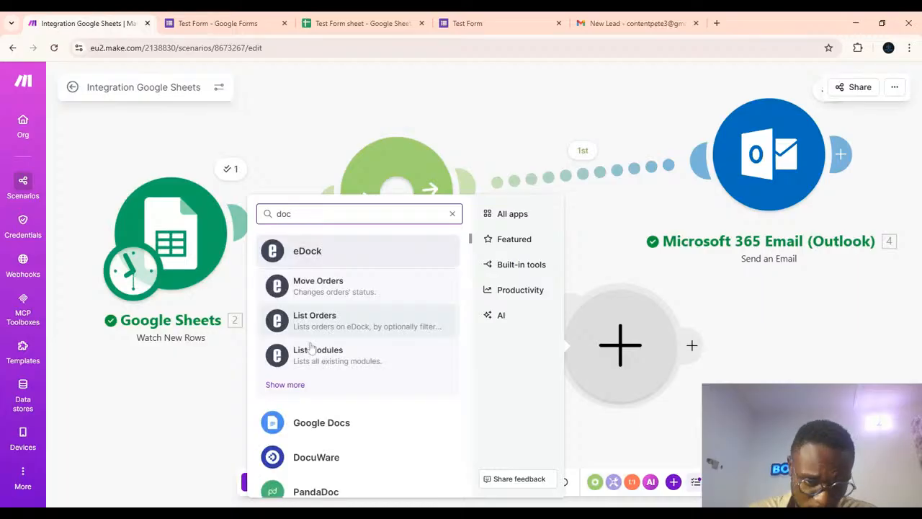
click(299, 423)
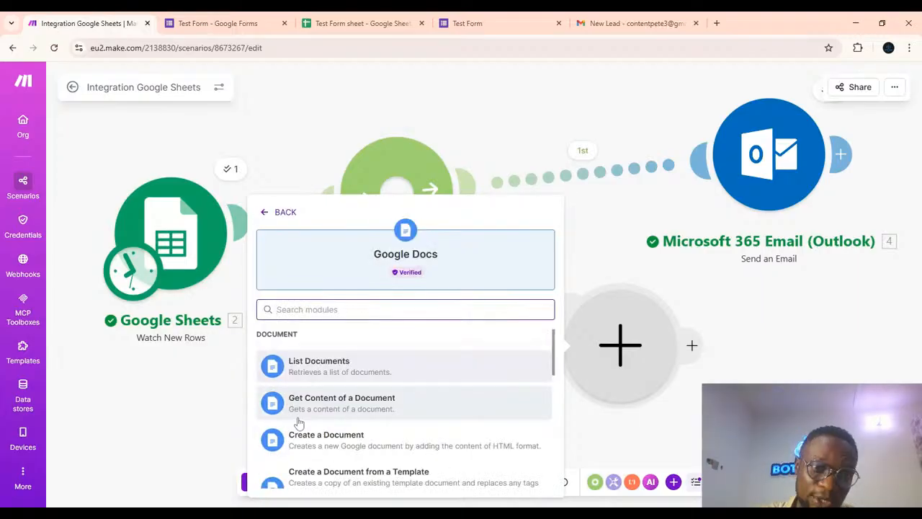
scroll(393, 430, down, 2)
scroll(394, 430, up, 2)
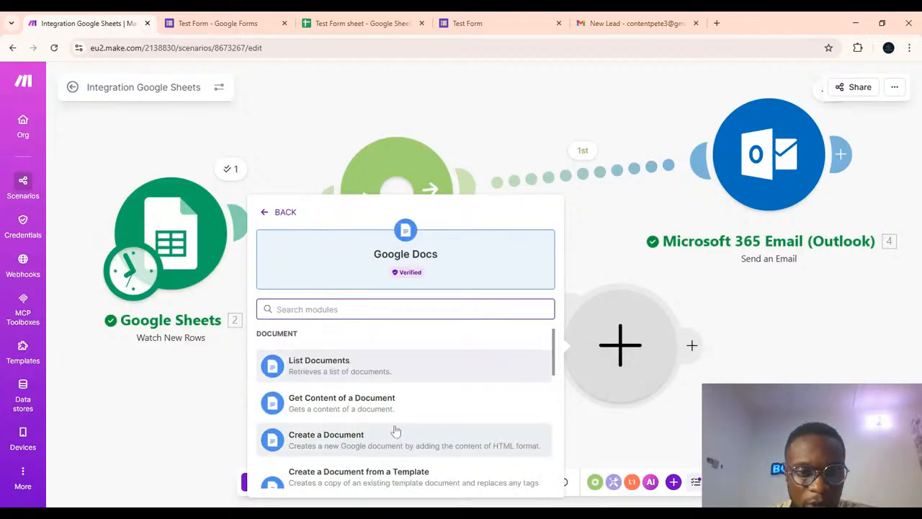
scroll(398, 370, down, 2)
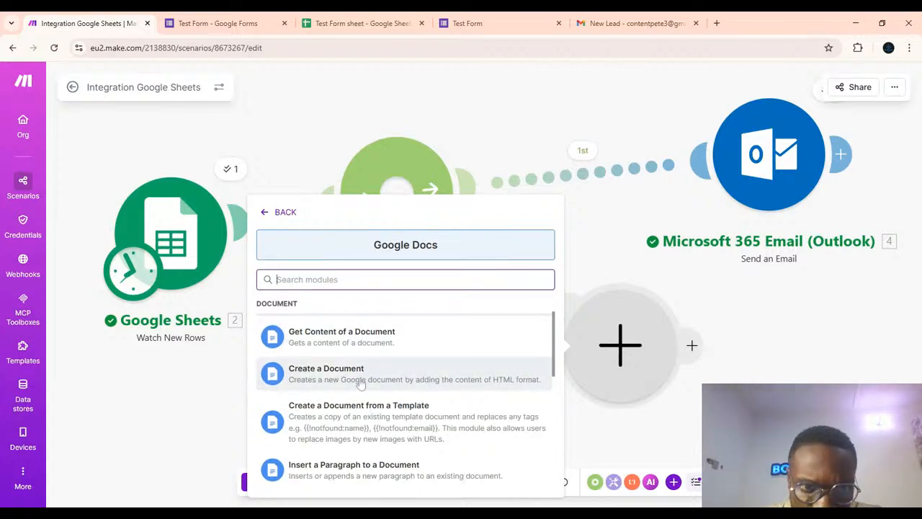
click(277, 279)
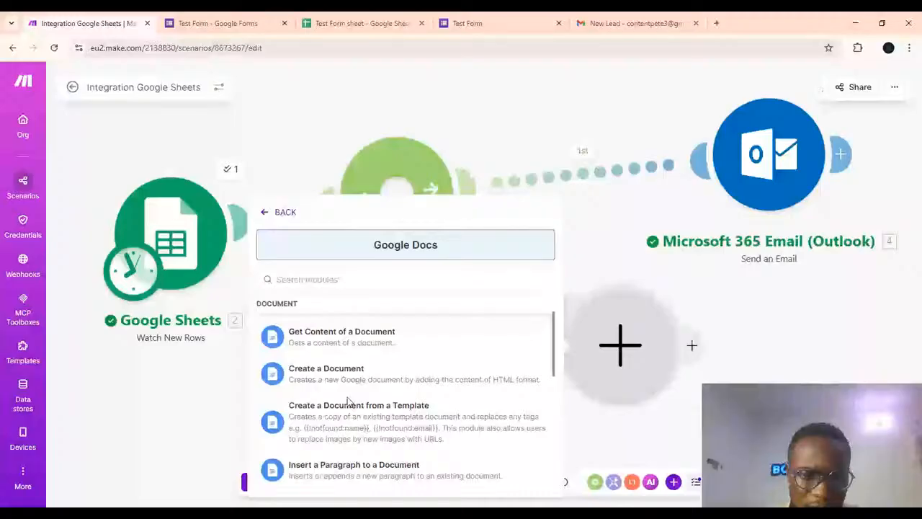
click(339, 373)
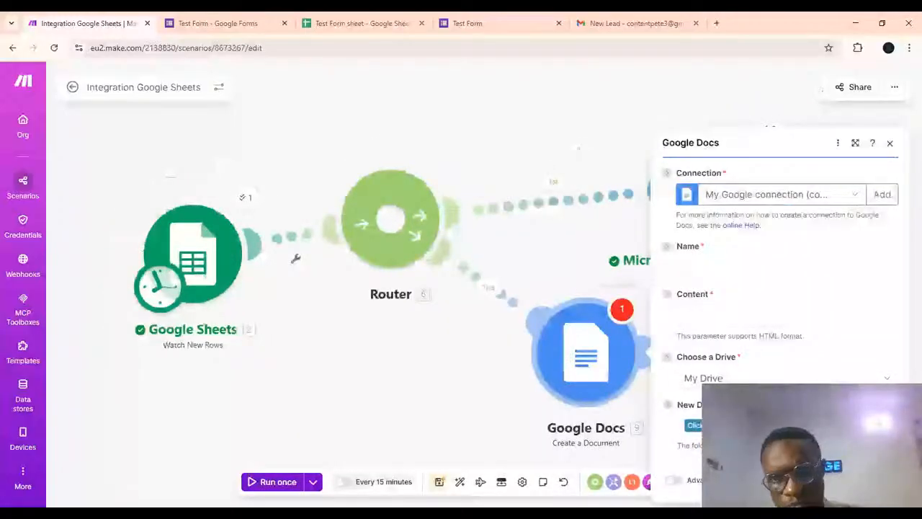
Enter Content as the new document's Name.
click(690, 264)
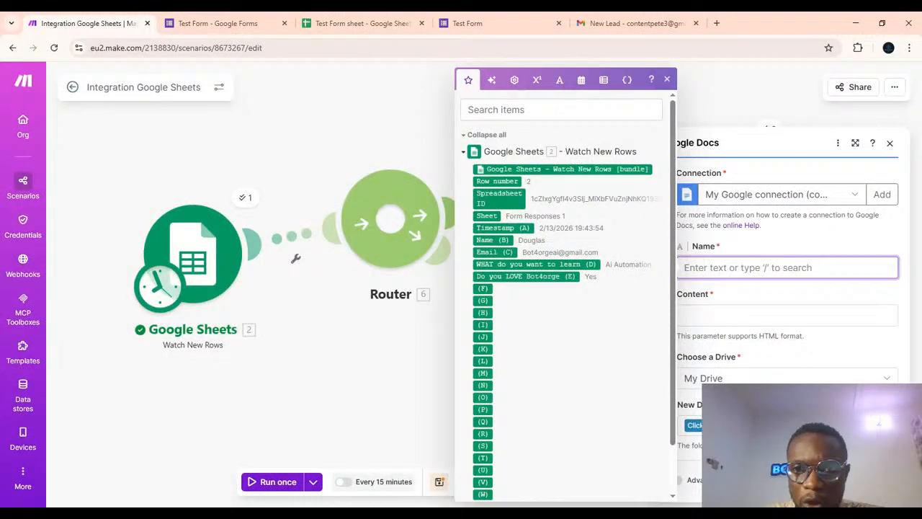
text(Con)
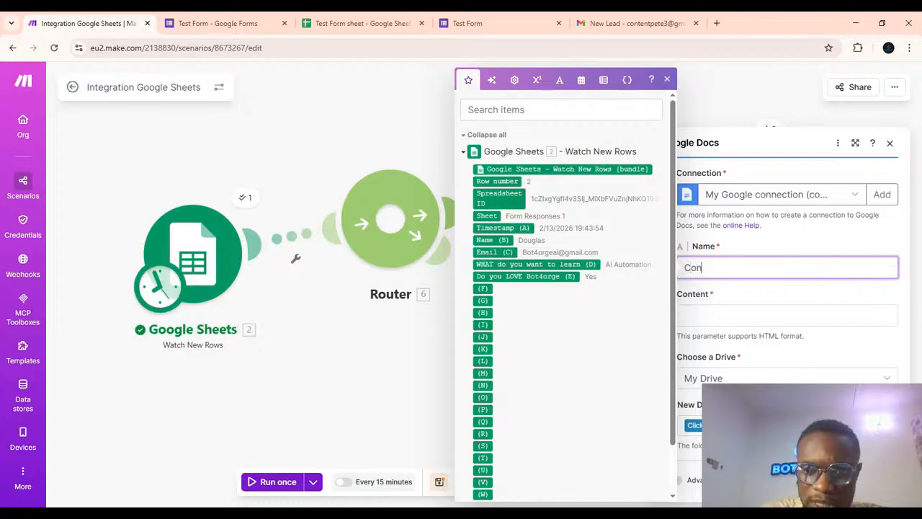
text(tent)
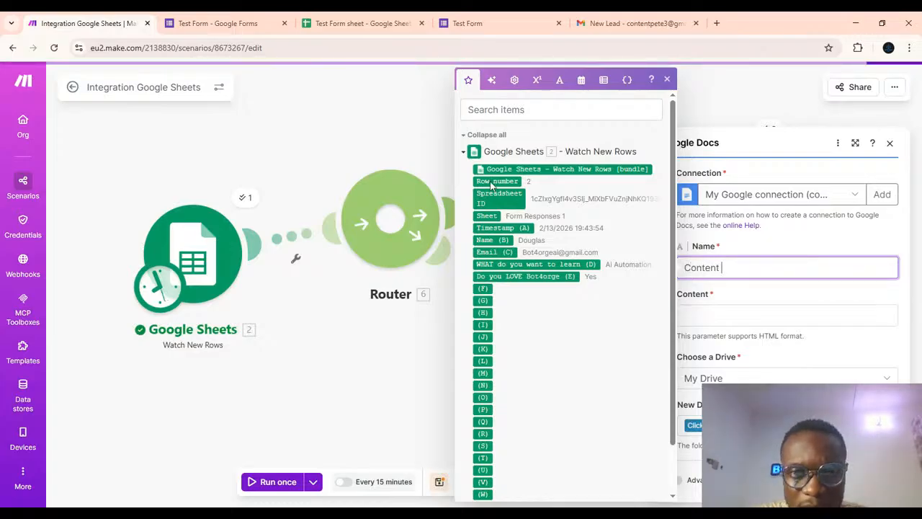
Map Row number after Content in the document Name, and map Name, Email, learning interest and Bot4orge answers into Content.
drag(492, 186, 771, 268)
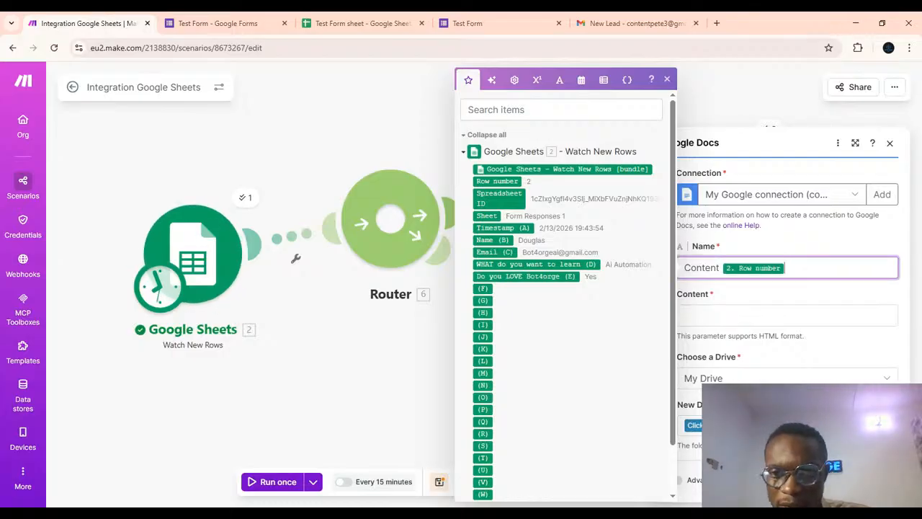
key(Tab)
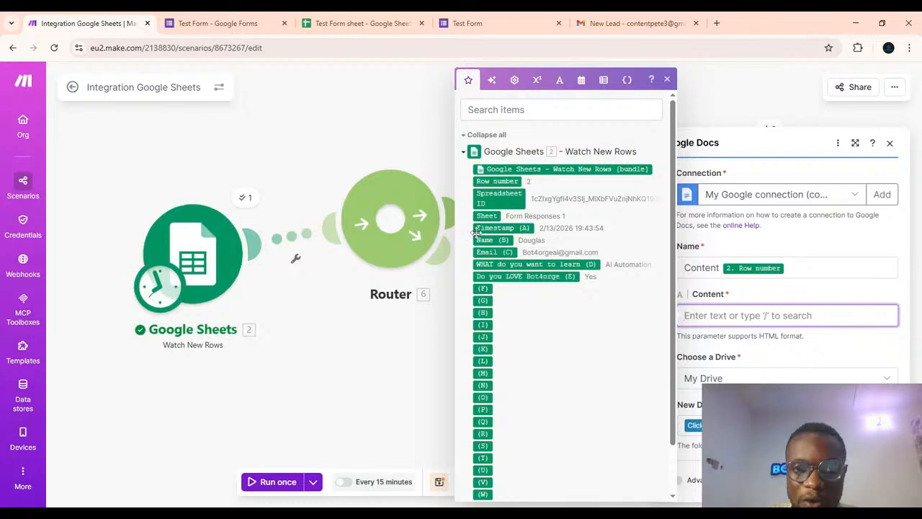
drag(483, 237, 706, 313)
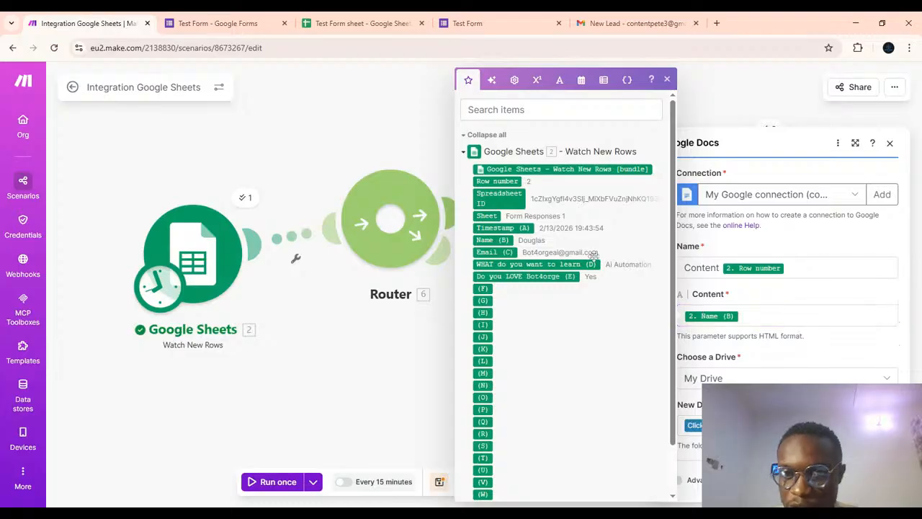
drag(494, 252, 774, 316)
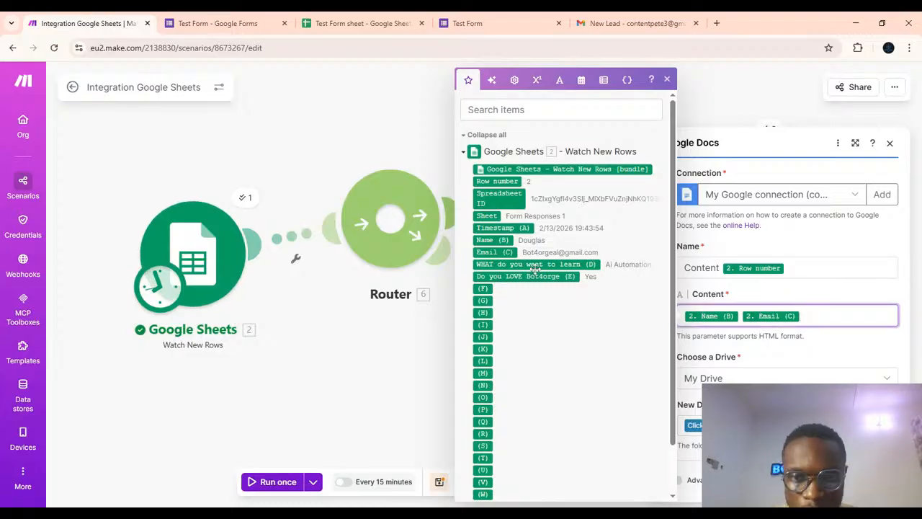
drag(534, 268, 764, 321)
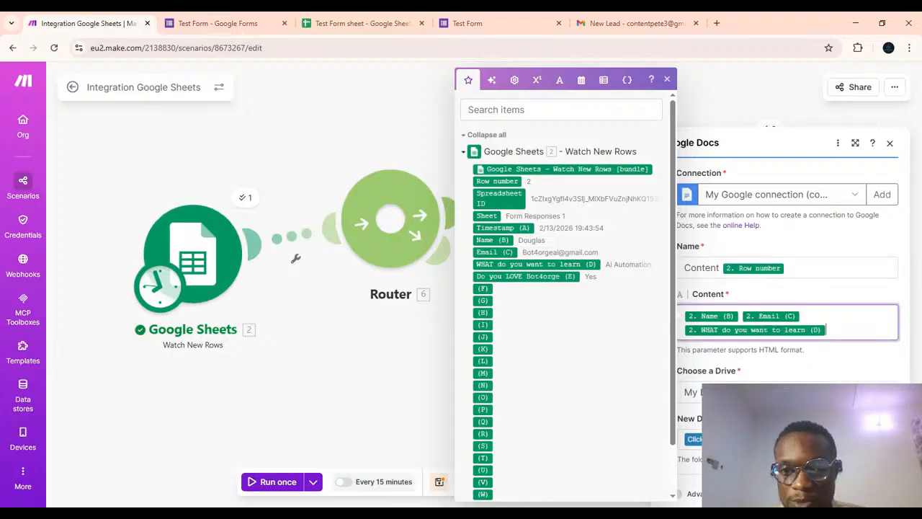
drag(517, 281, 879, 328)
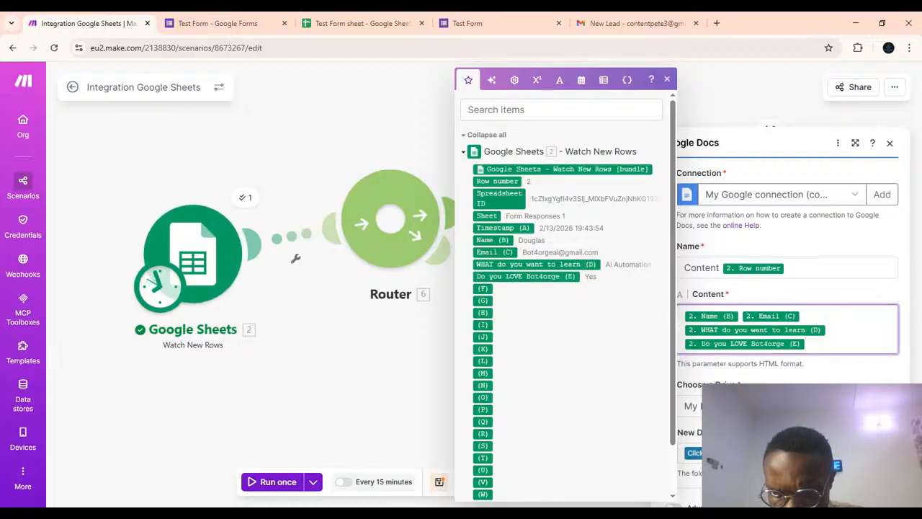
Choose the AI chatbots folder as the new document's location and save the Google Docs module.
click(724, 453)
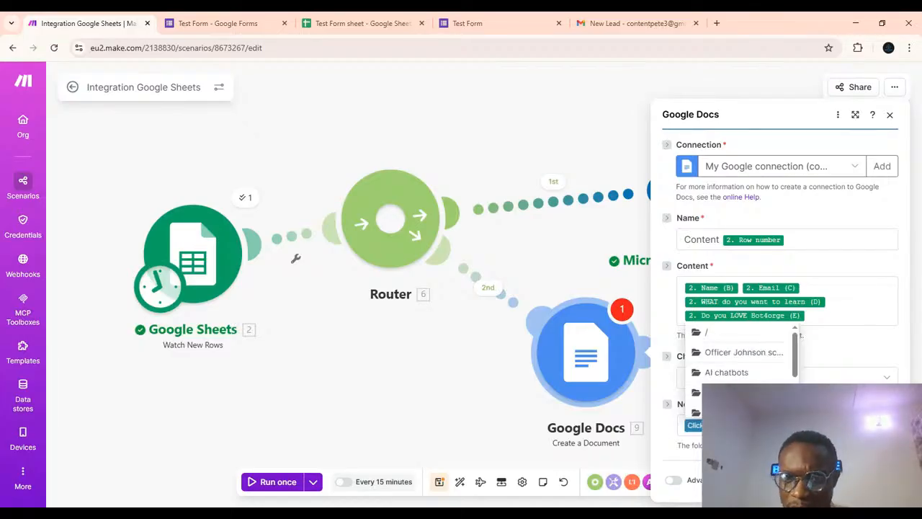
scroll(736, 364, down, 3)
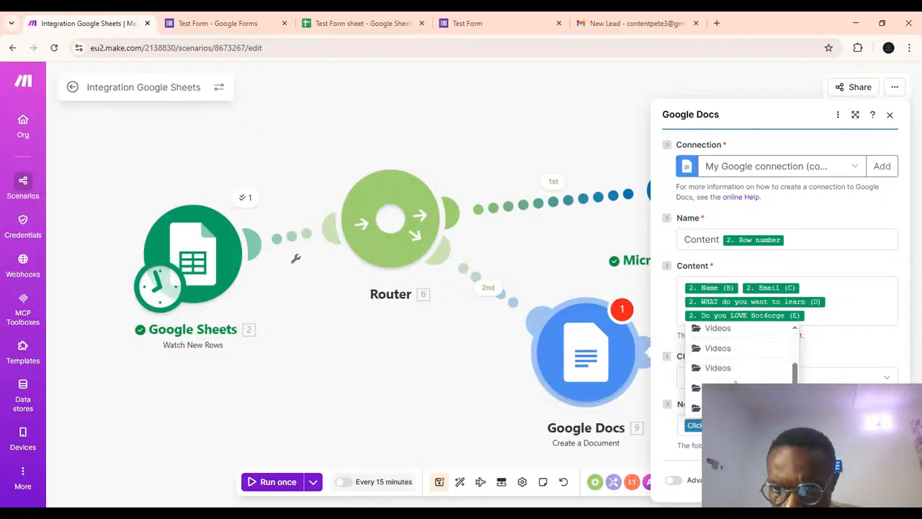
scroll(736, 375, up, 3)
click(742, 372)
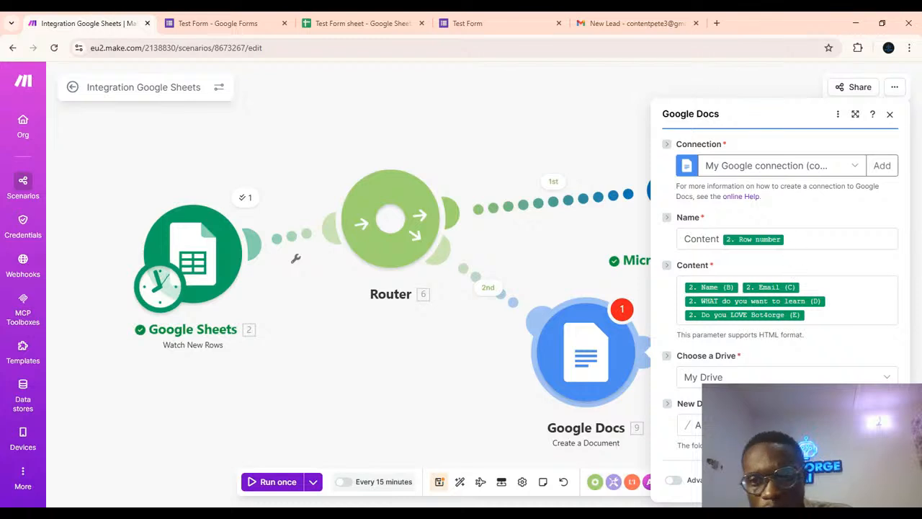
click(799, 239)
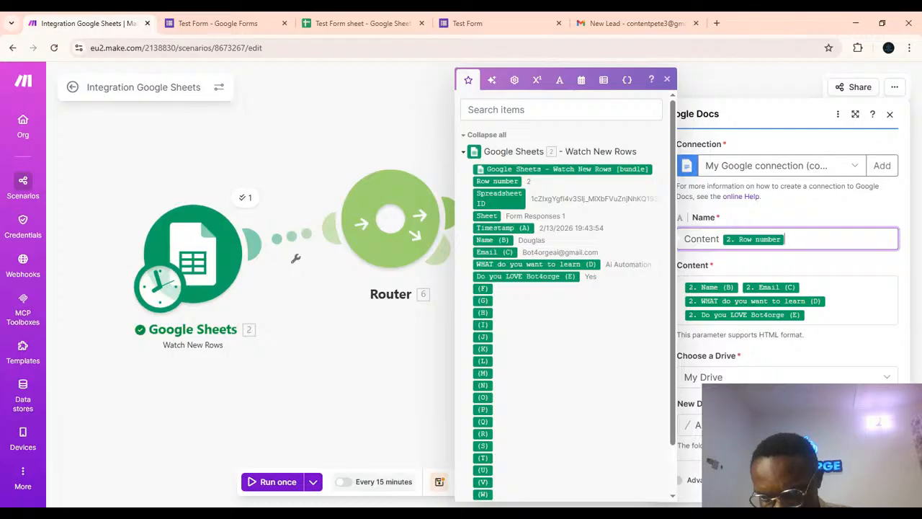
key(Escape)
click(878, 481)
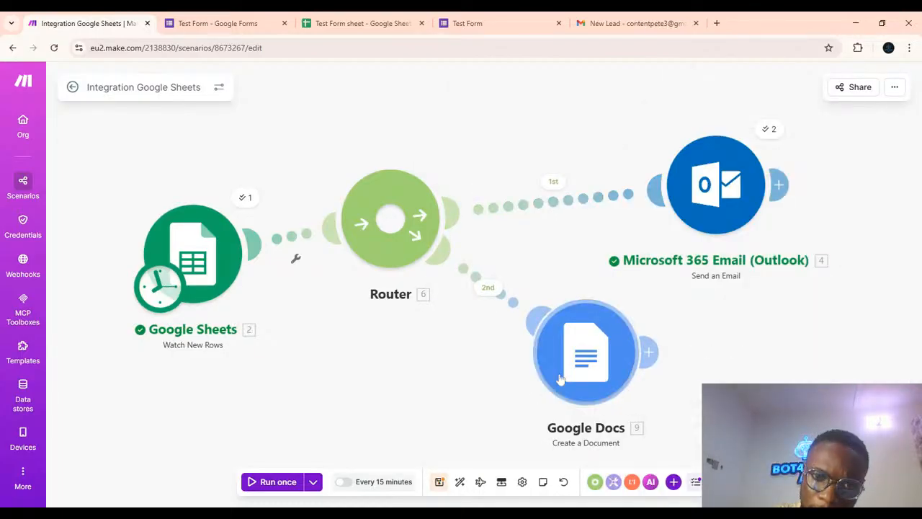
Rearrange the Google Docs and Google Sheets modules on the scenario canvas.
drag(560, 379, 669, 418)
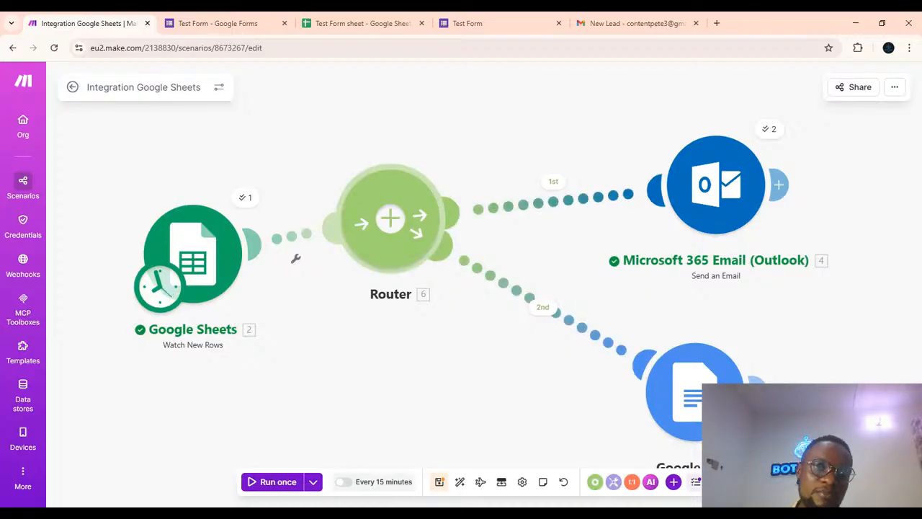
drag(164, 248, 159, 208)
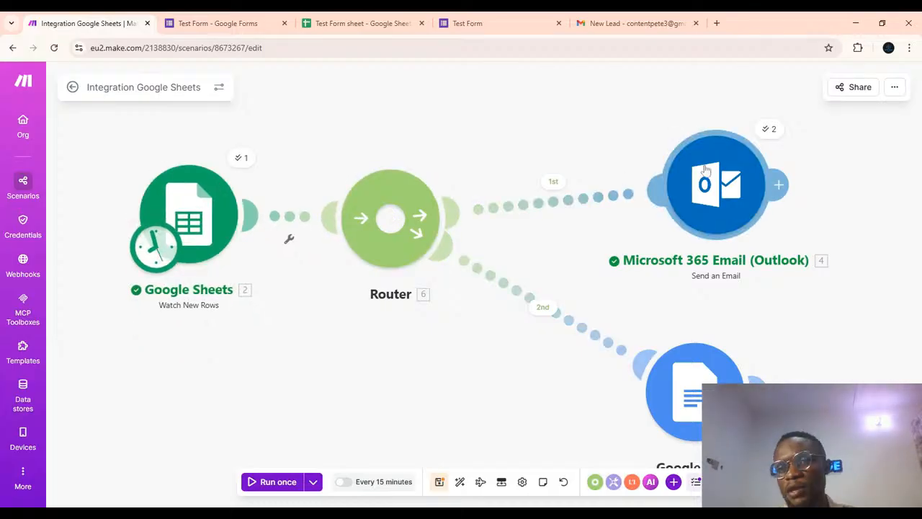
Add a filter labelled Preference on the first route: WHAT do you want to learn (D) equal to (case insensitive) Ai Automation.
click(553, 188)
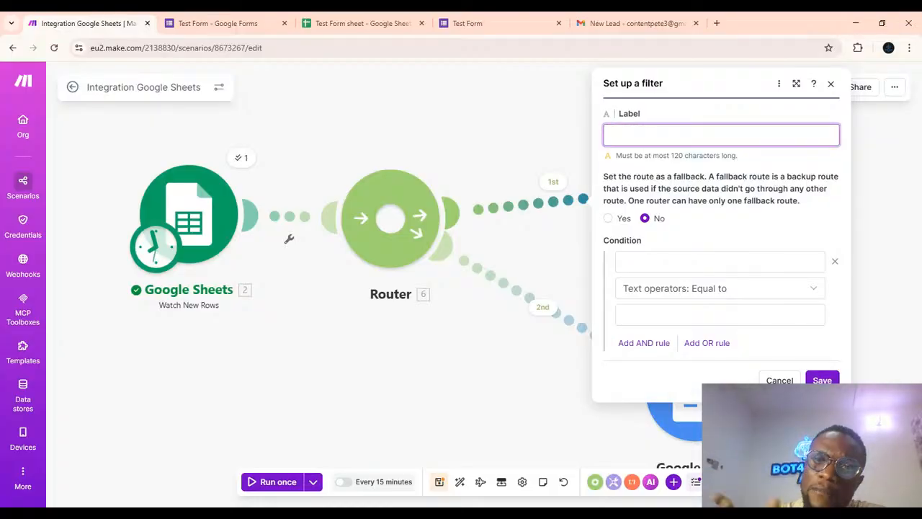
text(i)
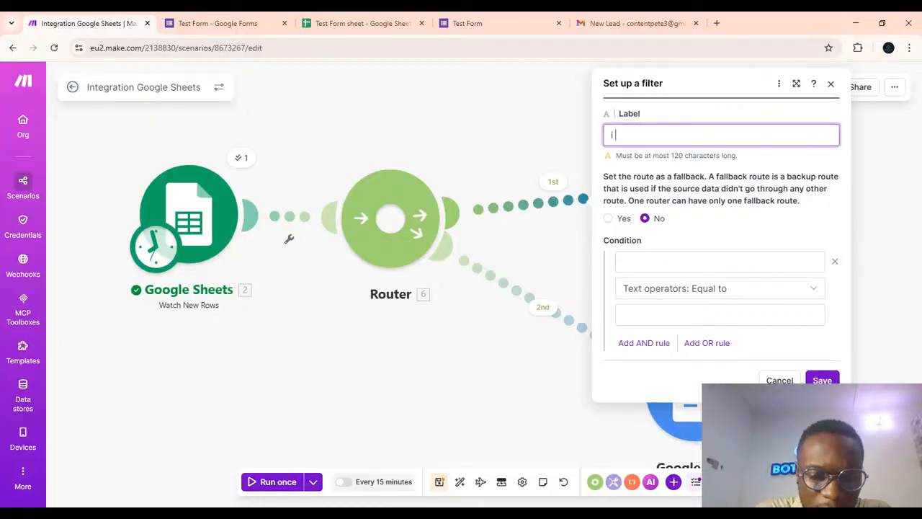
text(Prefernc)
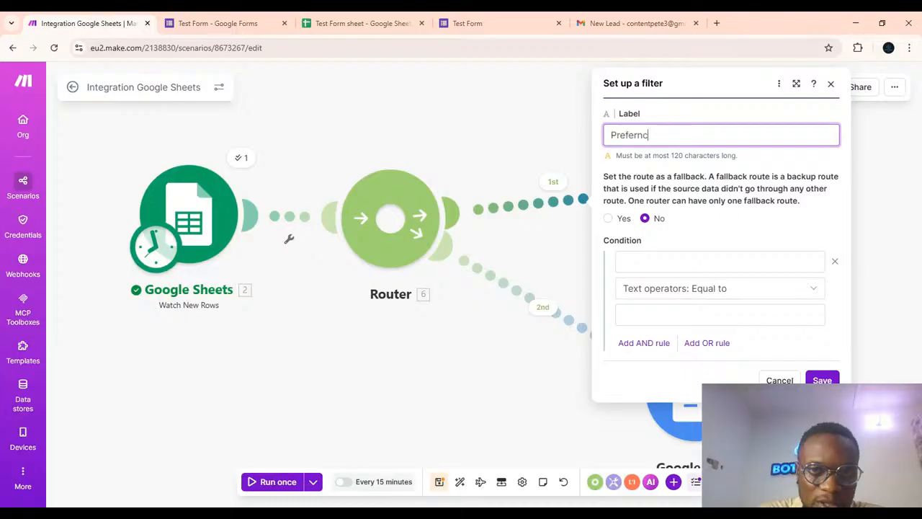
key(BackSpace)
key(BackSpace)
text(ence)
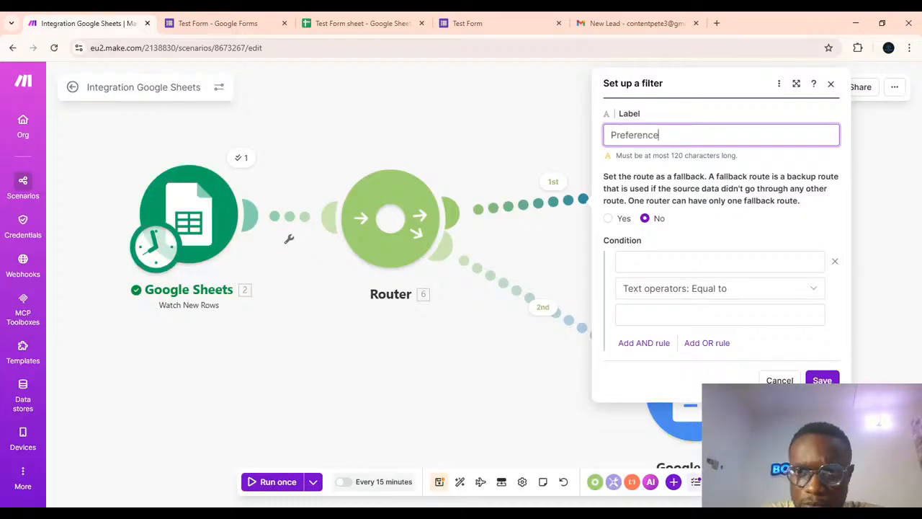
click(658, 263)
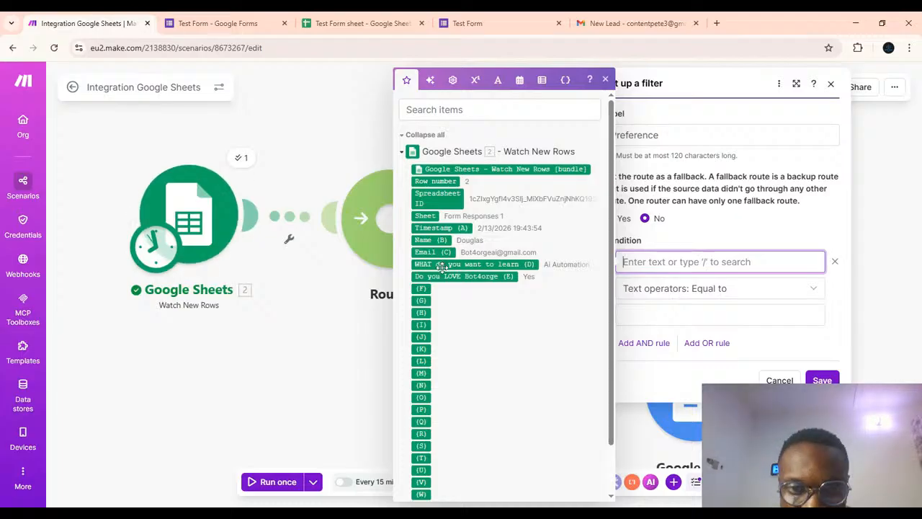
drag(443, 266, 677, 264)
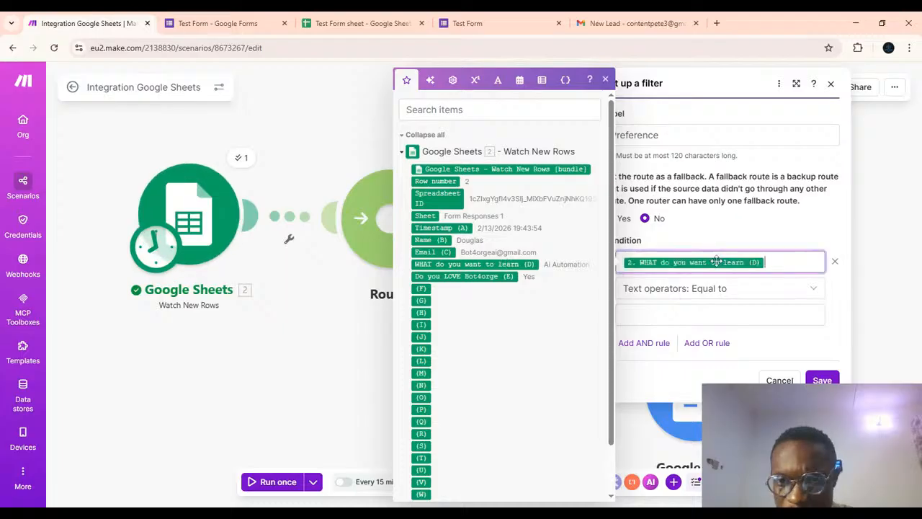
click(811, 289)
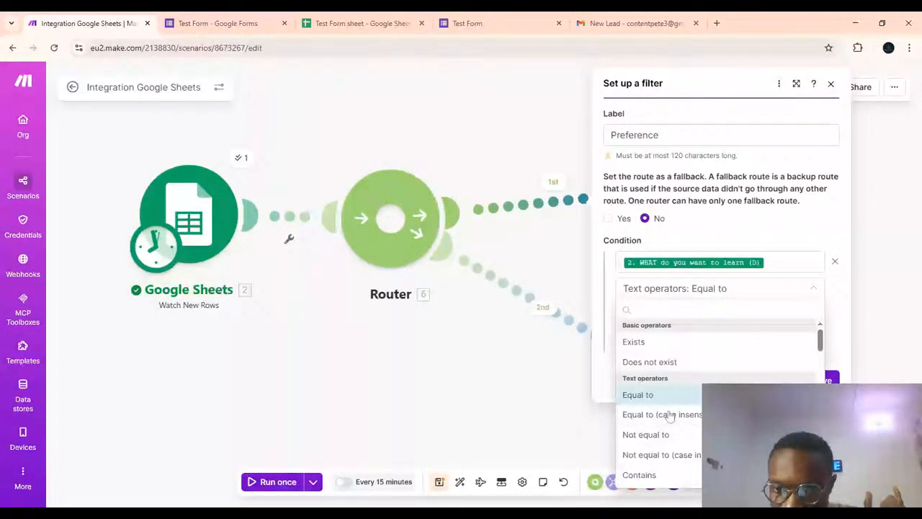
click(670, 415)
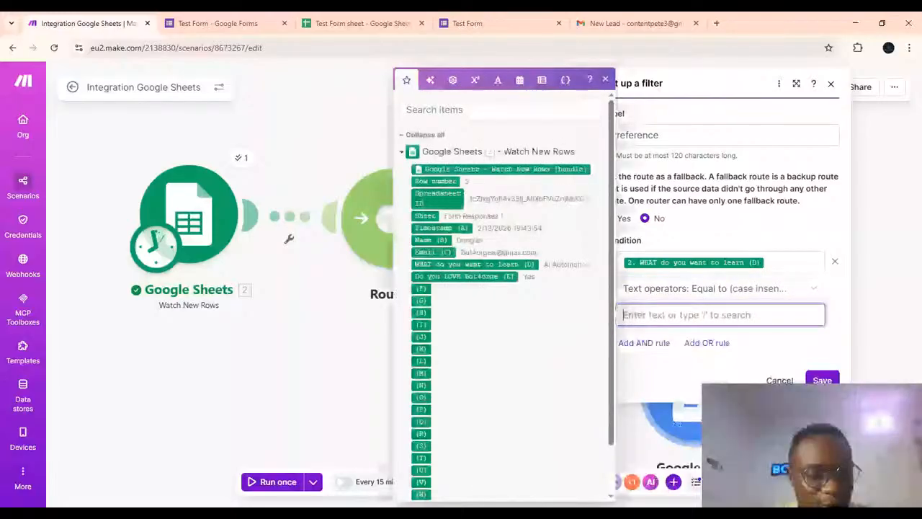
text(Ai)
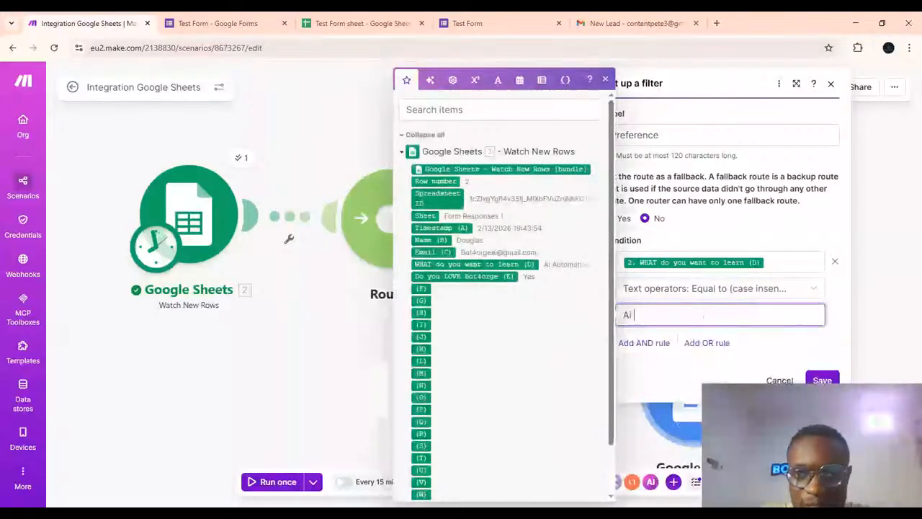
text( Au)
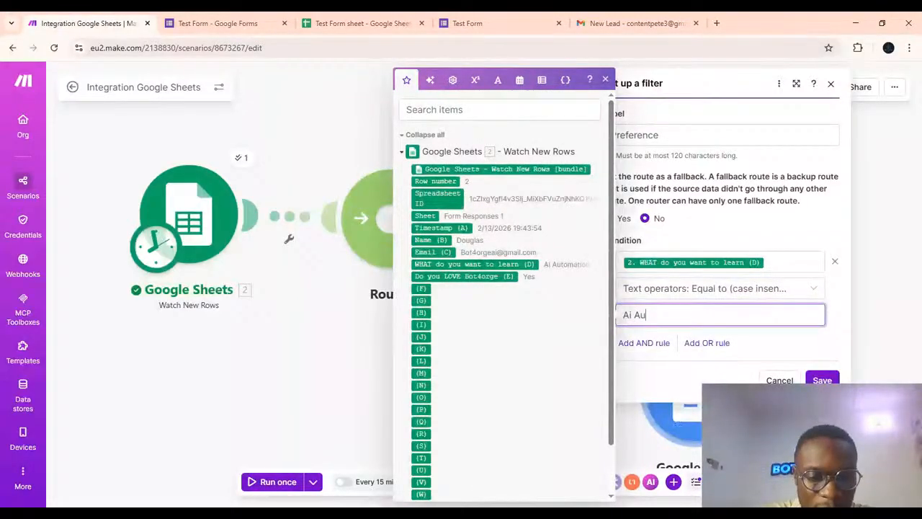
text(tomation)
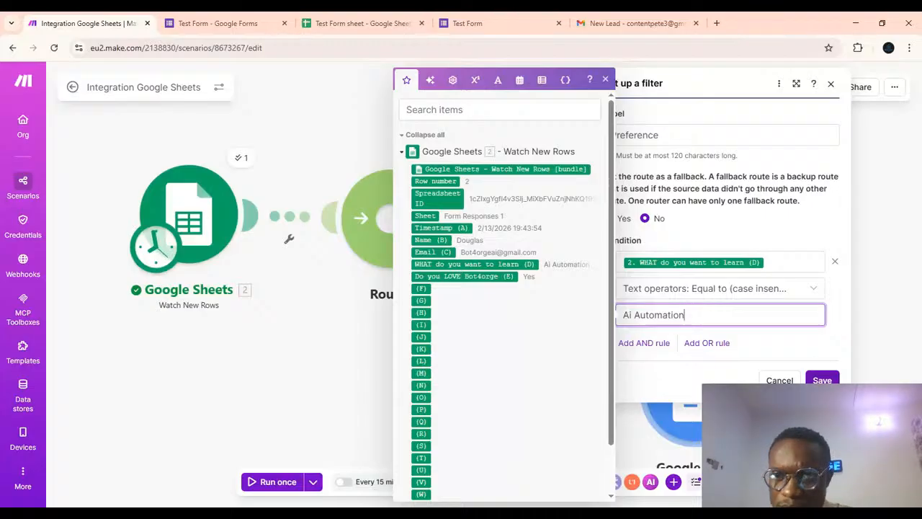
click(822, 380)
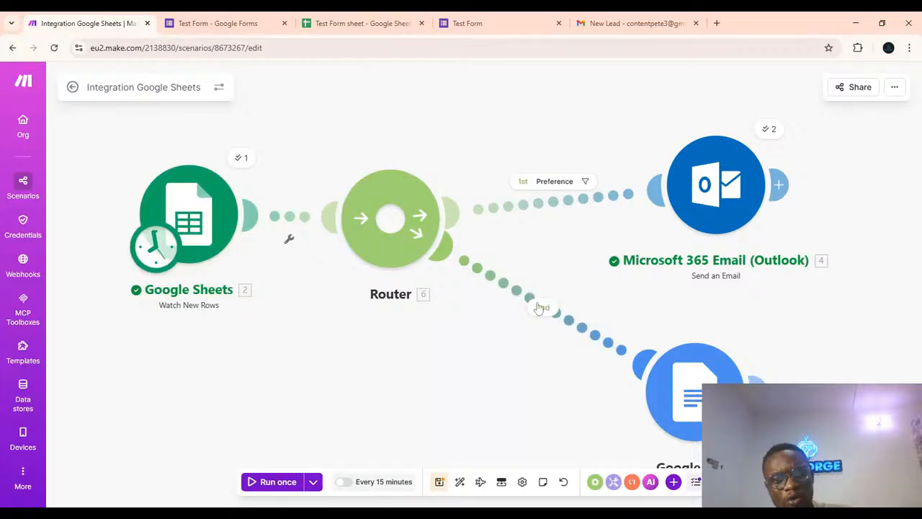
Label the second route's filter Preference and set that route as the fallback route.
click(539, 308)
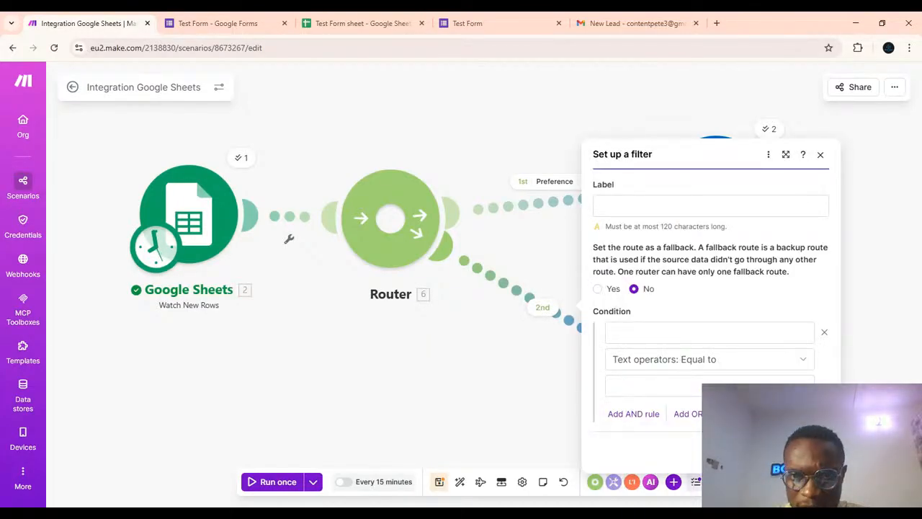
click(663, 206)
text(Prefe)
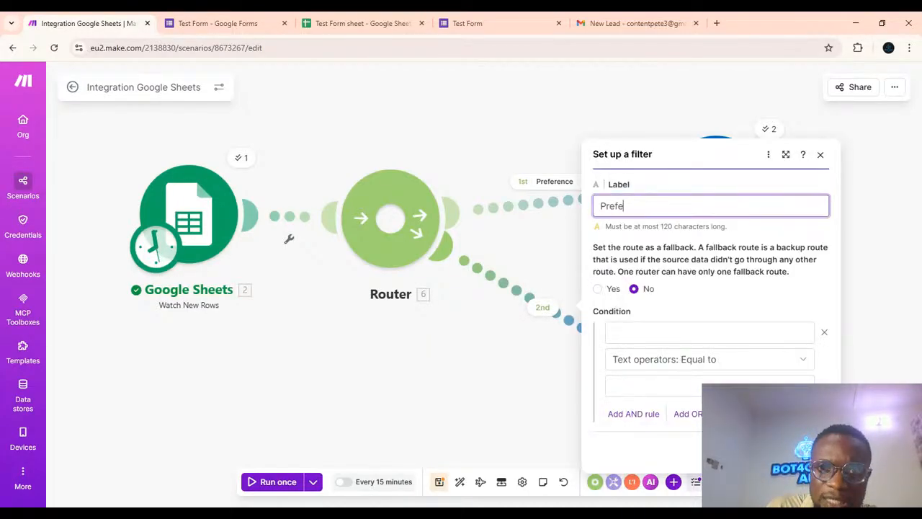
text(rence)
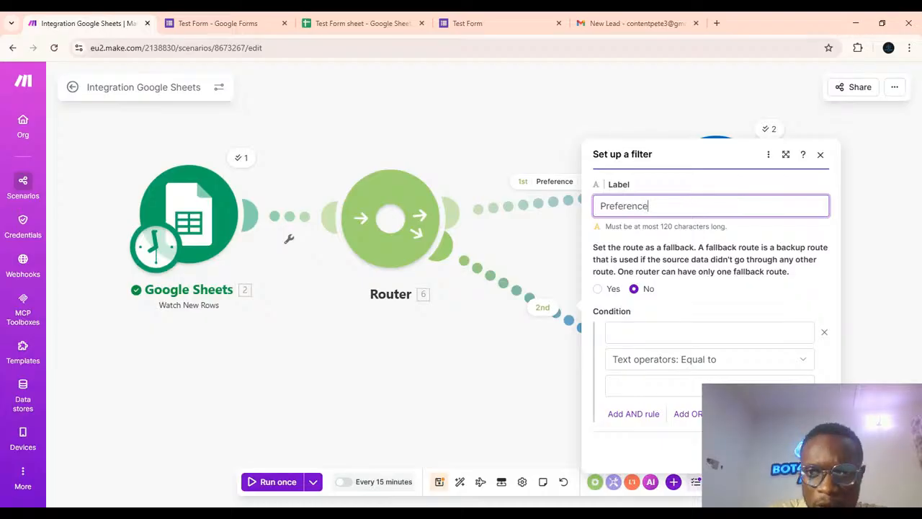
click(601, 291)
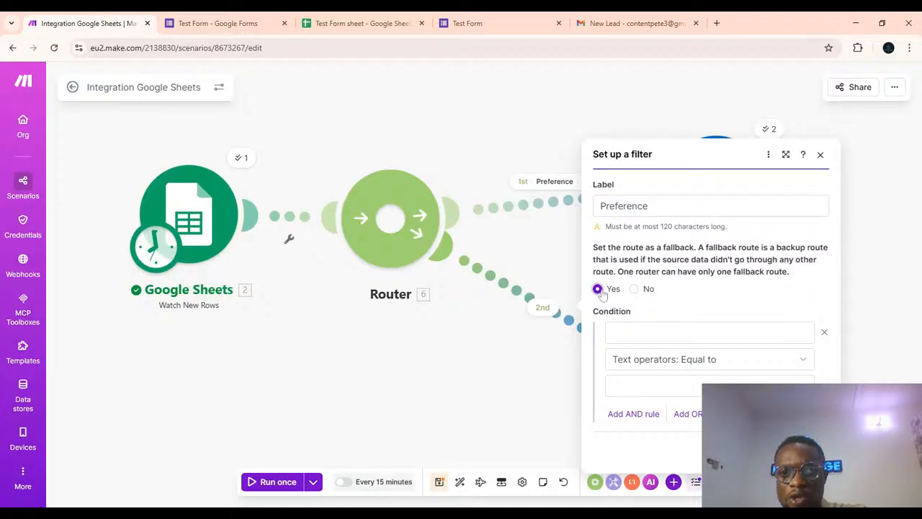
Add the condition WHAT do you want to learn (D) equal to (case insensitive) Ai Automation and save the filter.
click(649, 332)
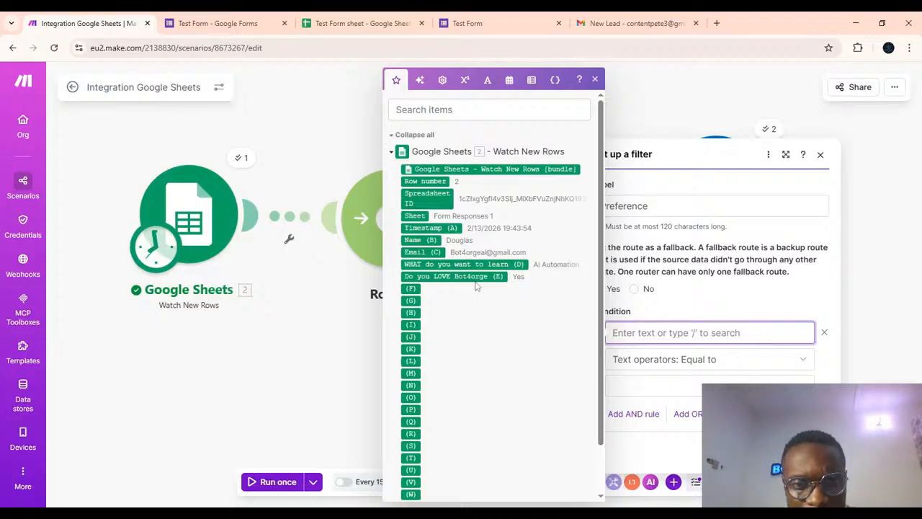
drag(472, 277, 668, 338)
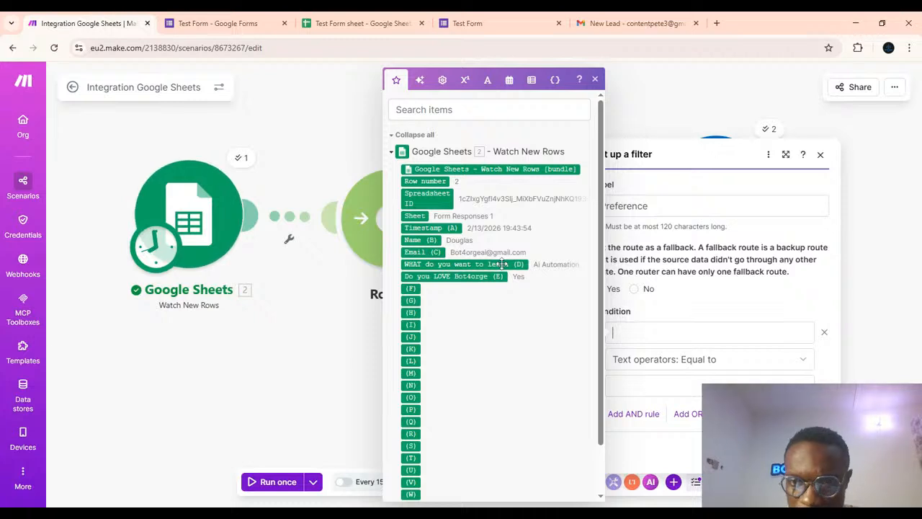
click(501, 264)
click(764, 366)
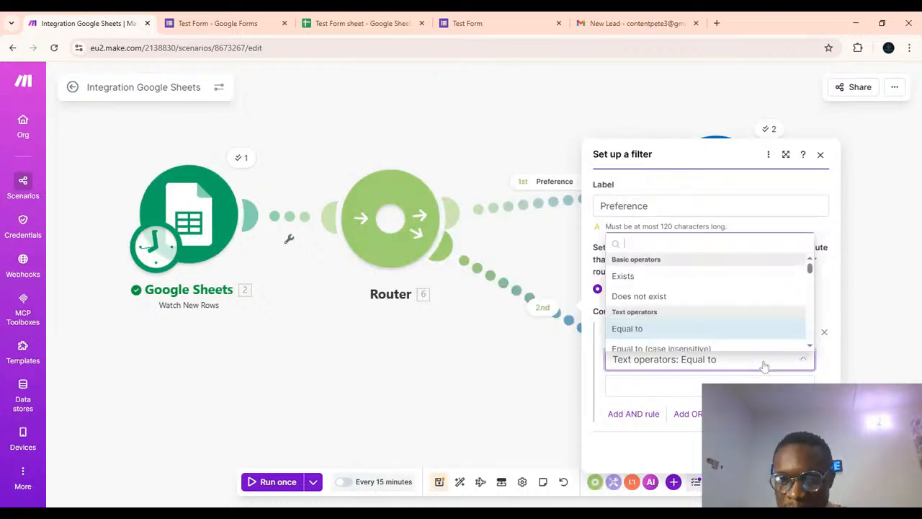
click(688, 348)
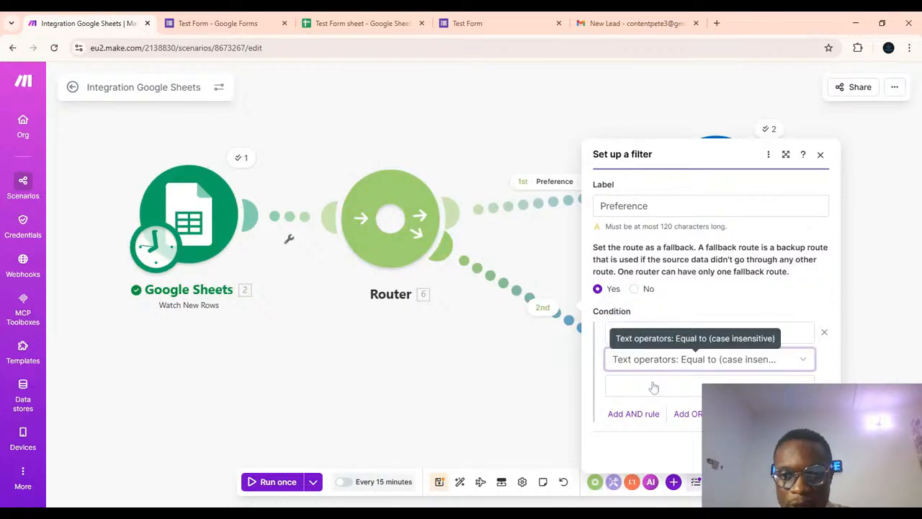
click(670, 386)
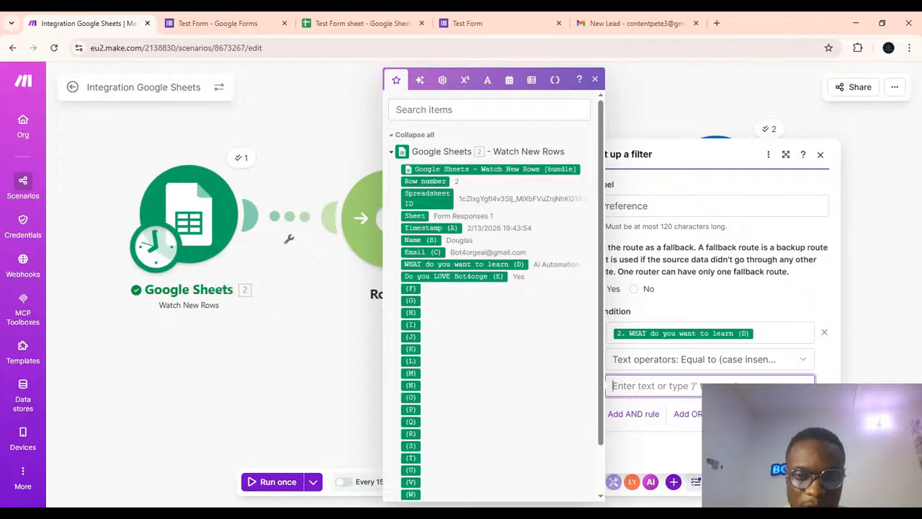
text(AI)
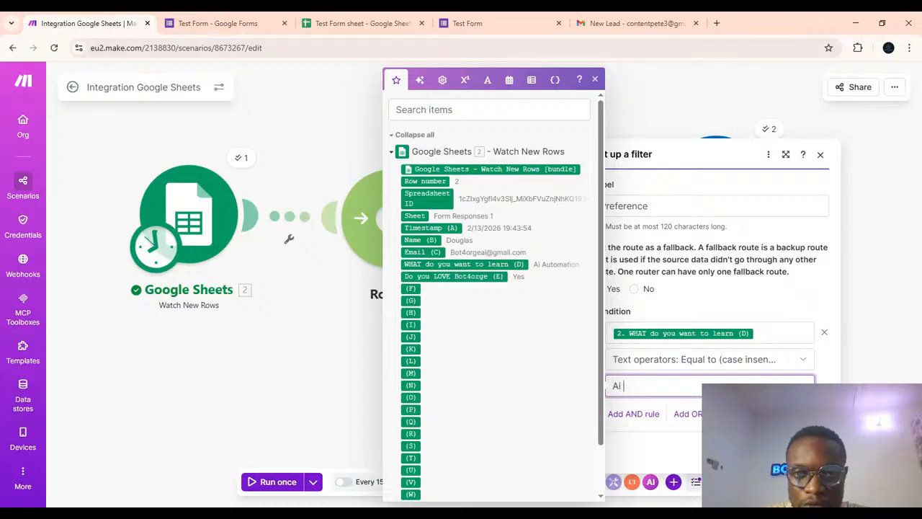
text( Automation)
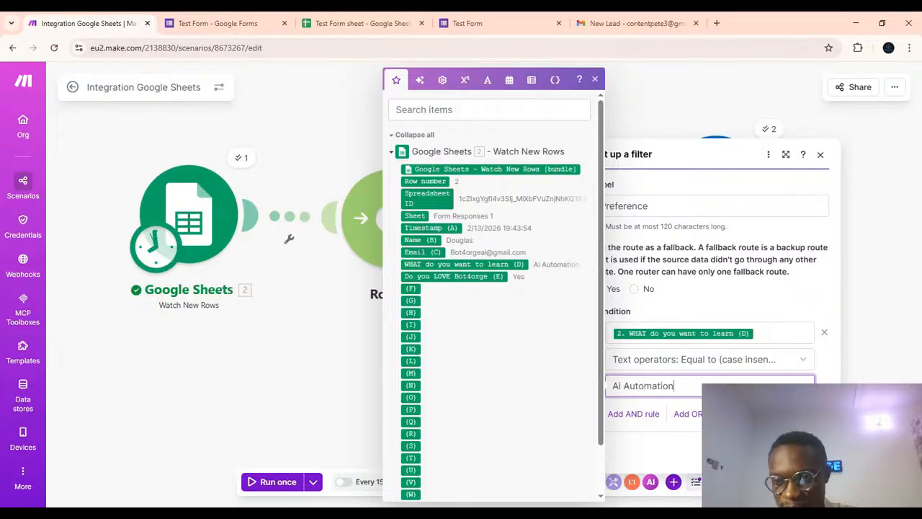
click(806, 453)
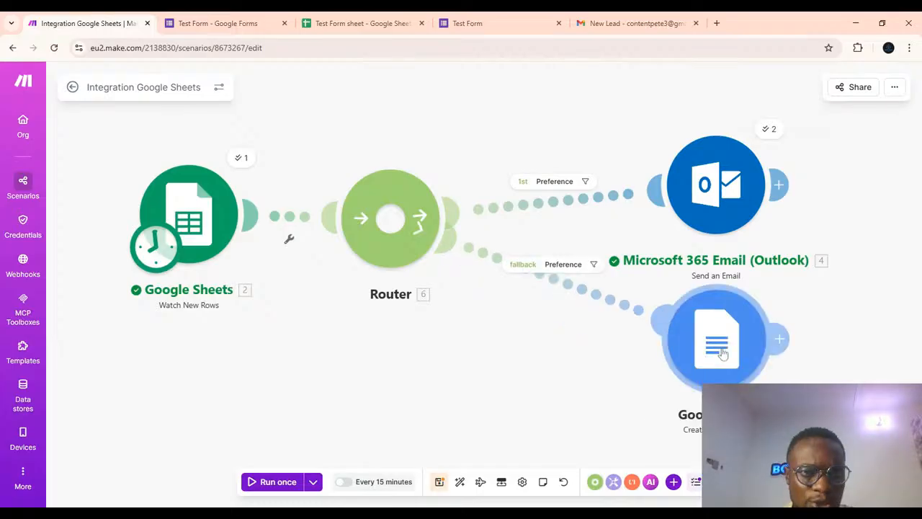
Switch to the Test Form tab and start another response in the Name field.
click(478, 23)
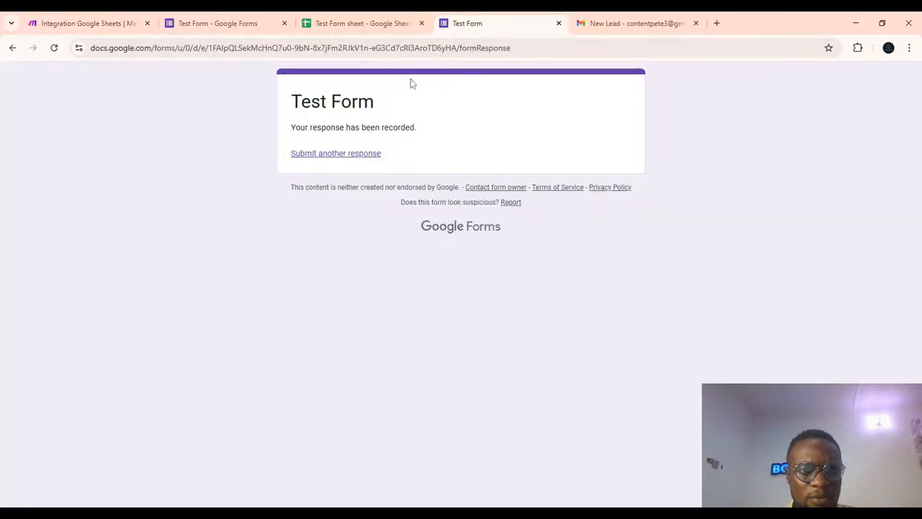
click(333, 156)
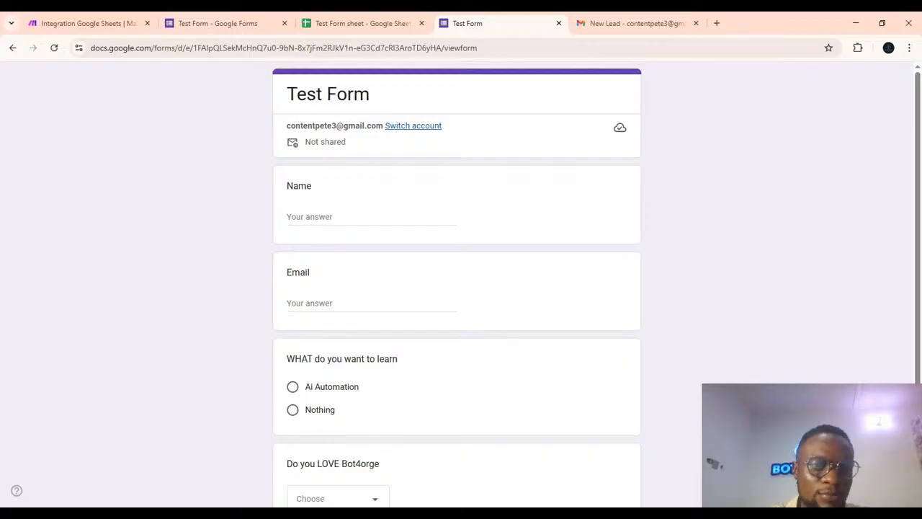
click(371, 217)
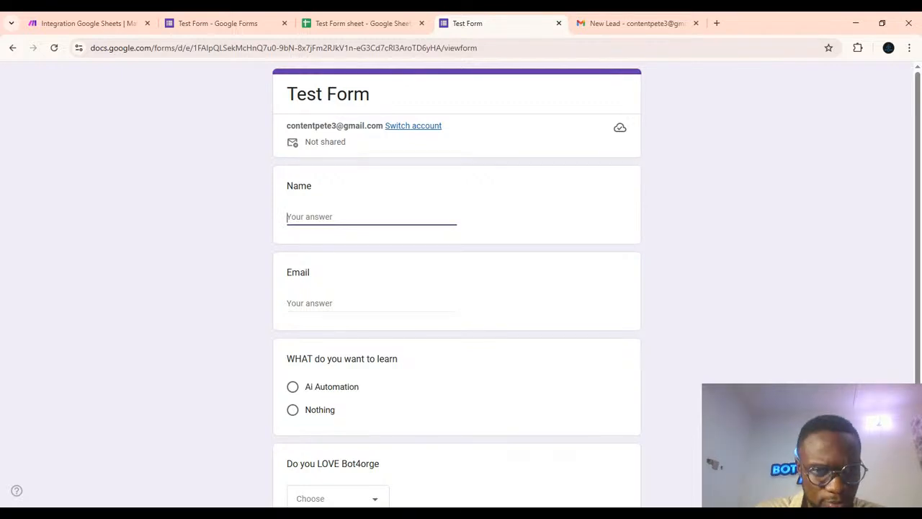
Change the fallback route filter's operator to Not equal to (case insensitive).
click(72, 23)
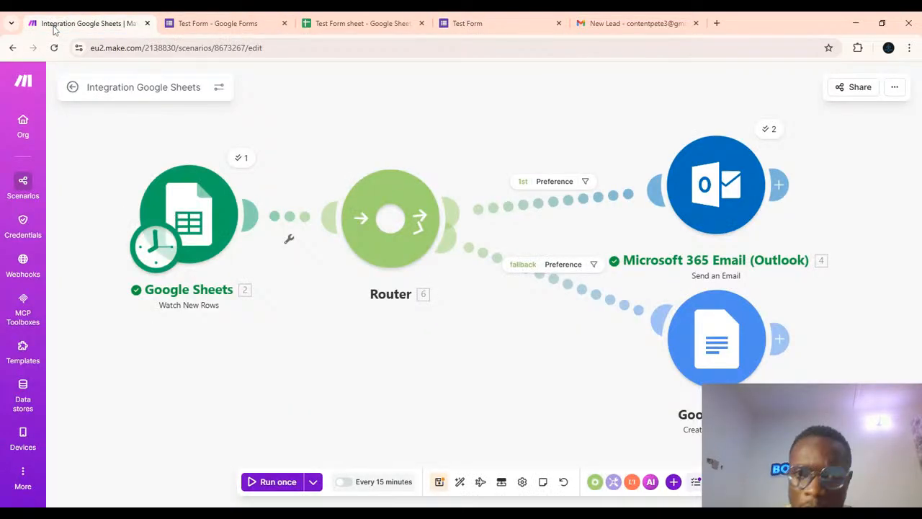
click(546, 268)
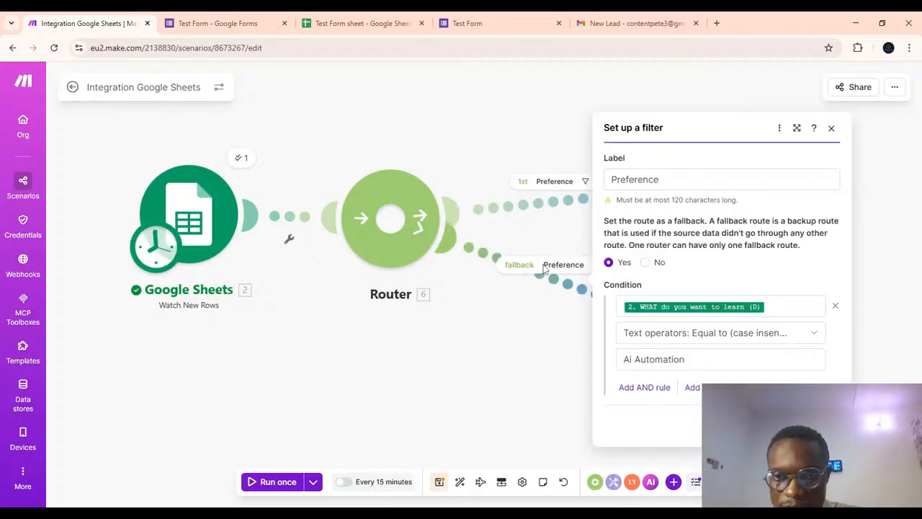
click(793, 334)
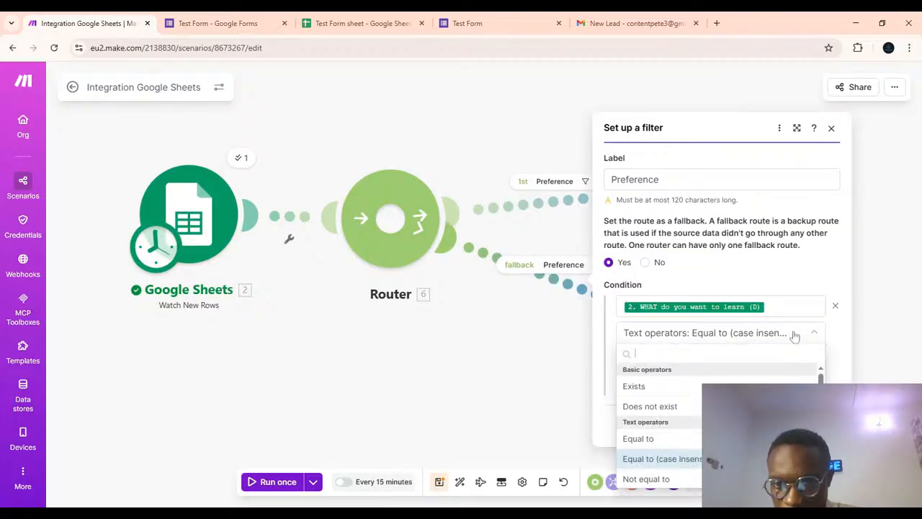
scroll(685, 441, down, 1)
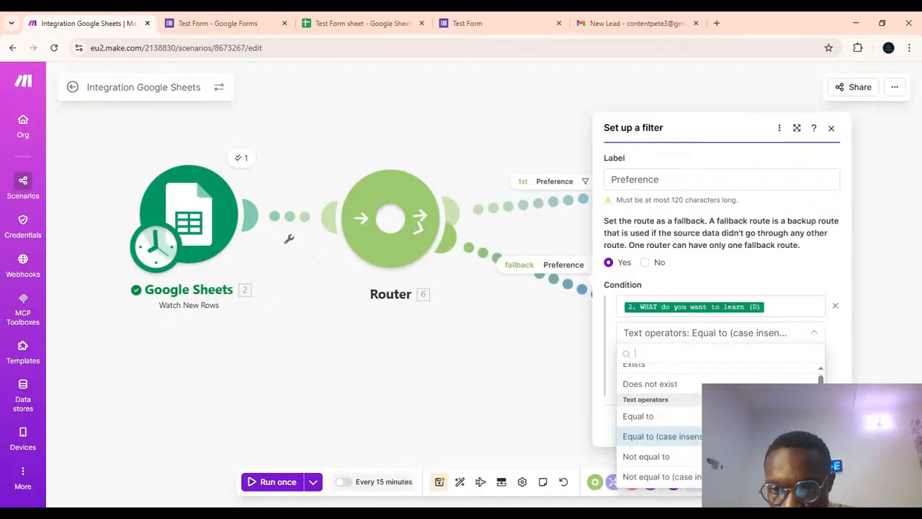
click(682, 477)
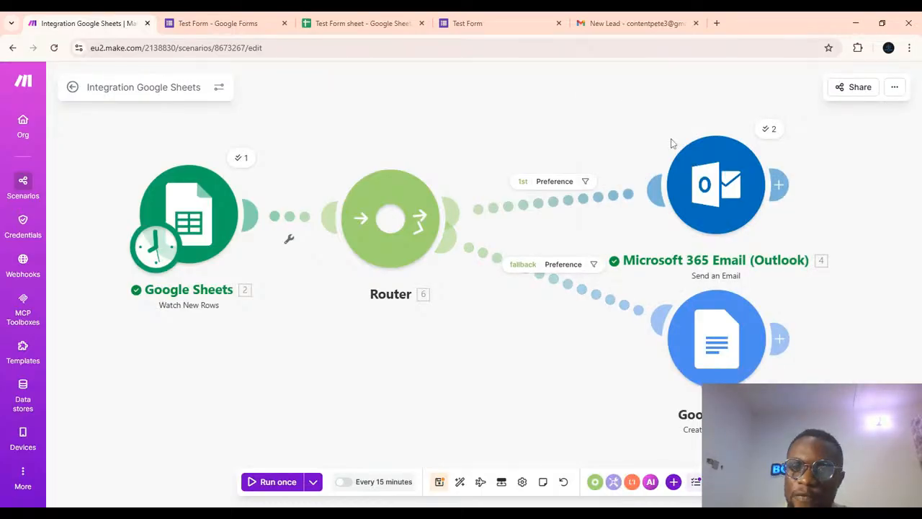
Review the Preference filters on the first route and the fallback route.
click(556, 181)
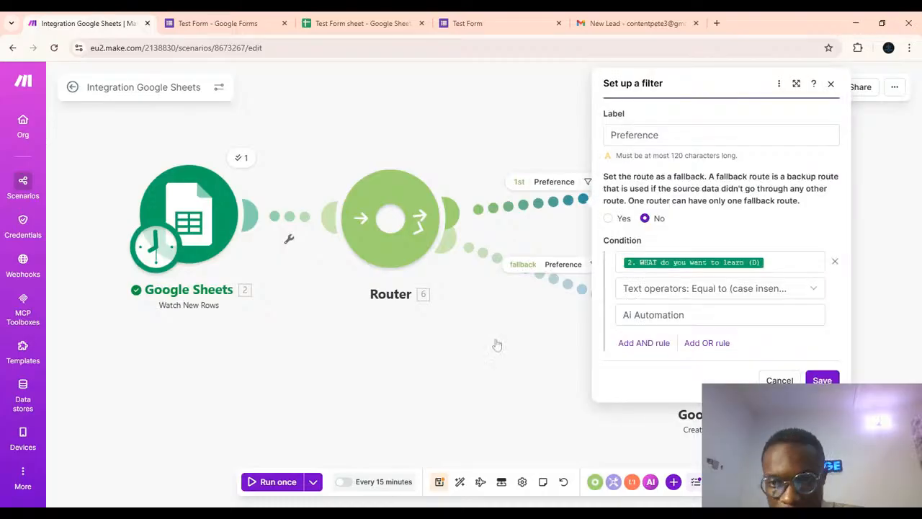
click(584, 341)
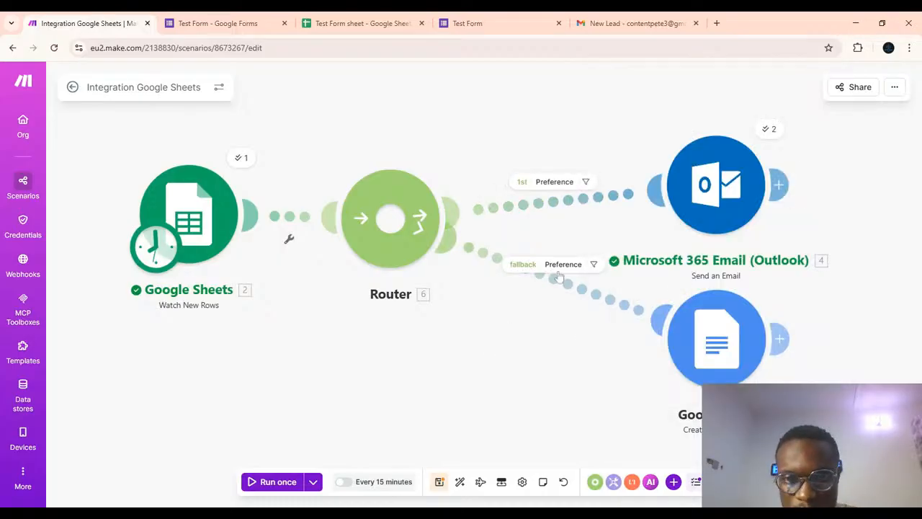
click(539, 278)
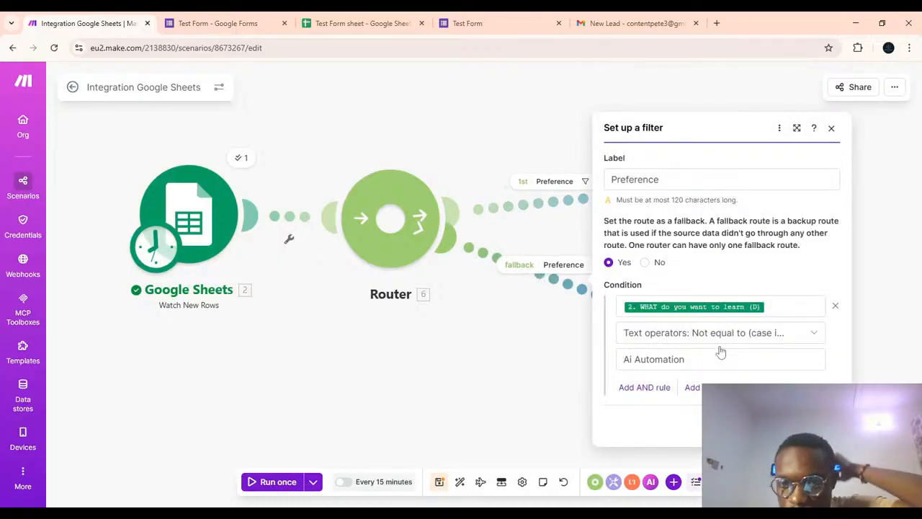
click(544, 371)
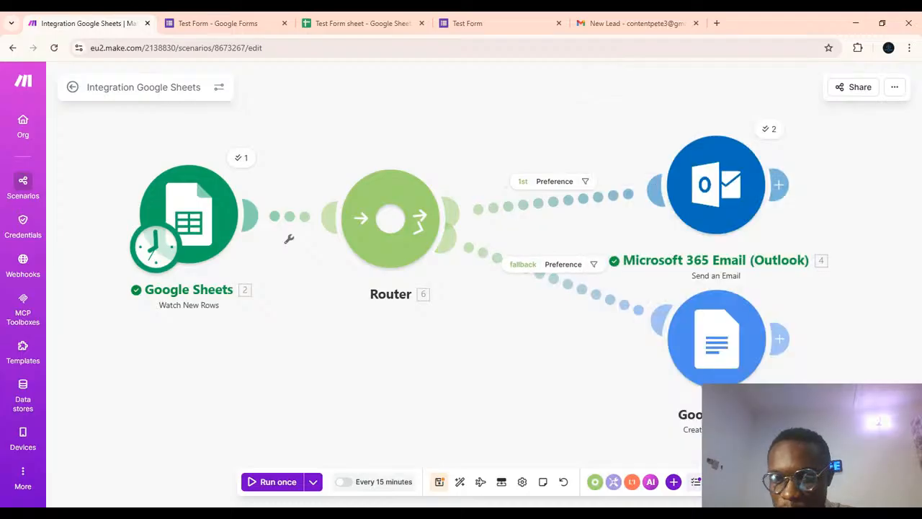
click(559, 266)
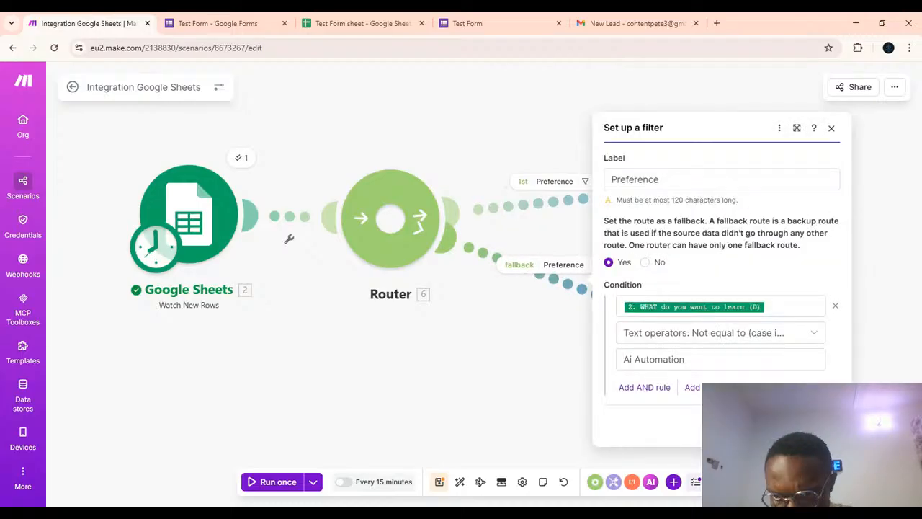
click(819, 426)
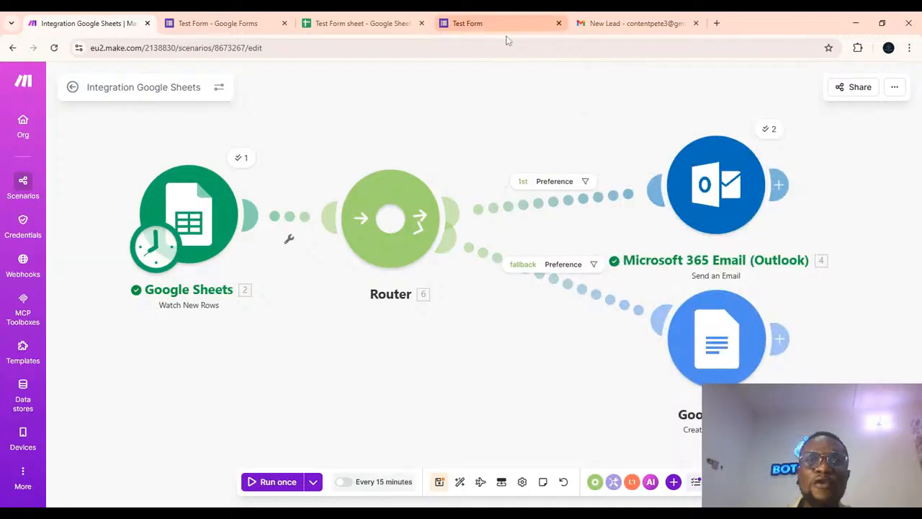
Switch to the Test Form and enter a respondent's name in the Name field.
click(473, 24)
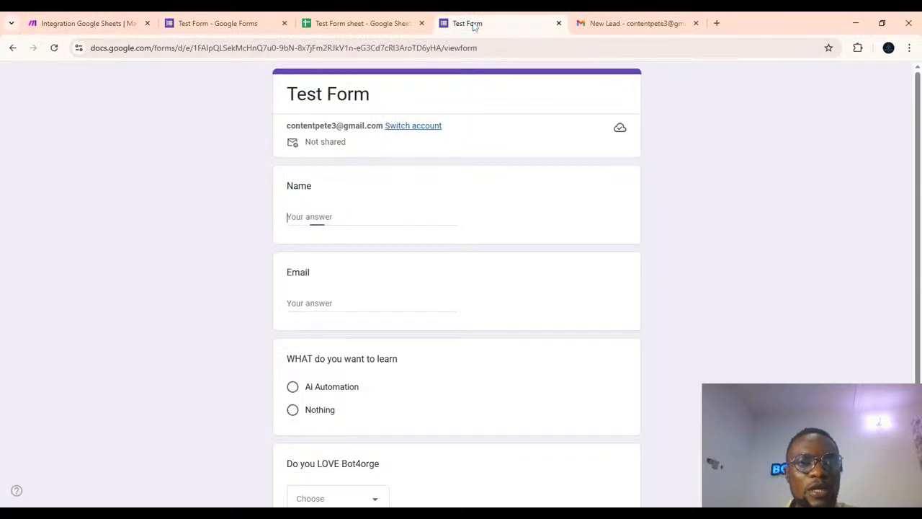
text(bLA)
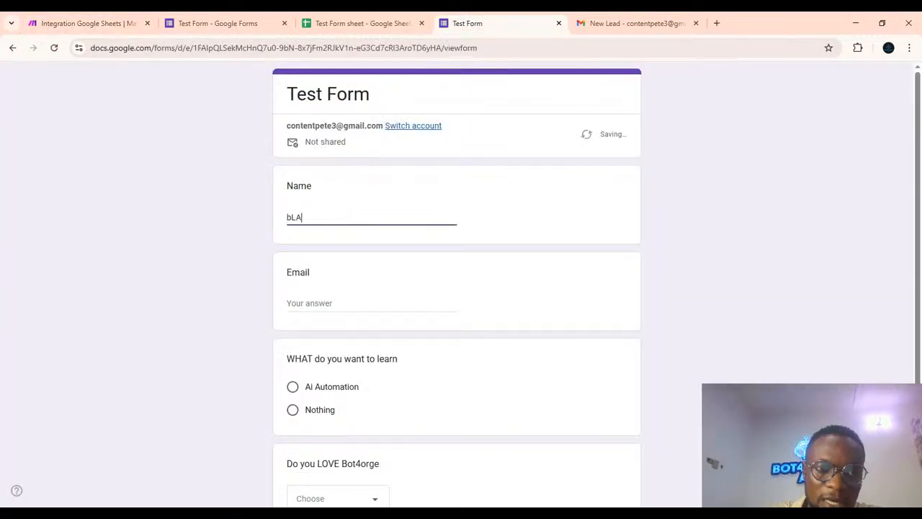
key(BackSpace)
key(BackSpace)
text(bAL)
key(BackSpace)
key(BackSpace)
key(BackSpace)
text(b)
key(BackSpace)
text(Bala)
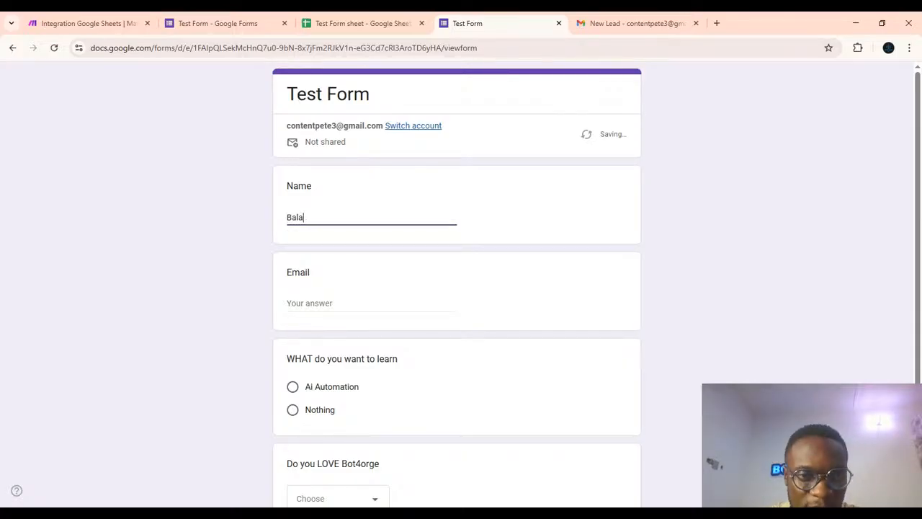
Fill in the respondent's e-mail address in the form's Email field.
click(298, 304)
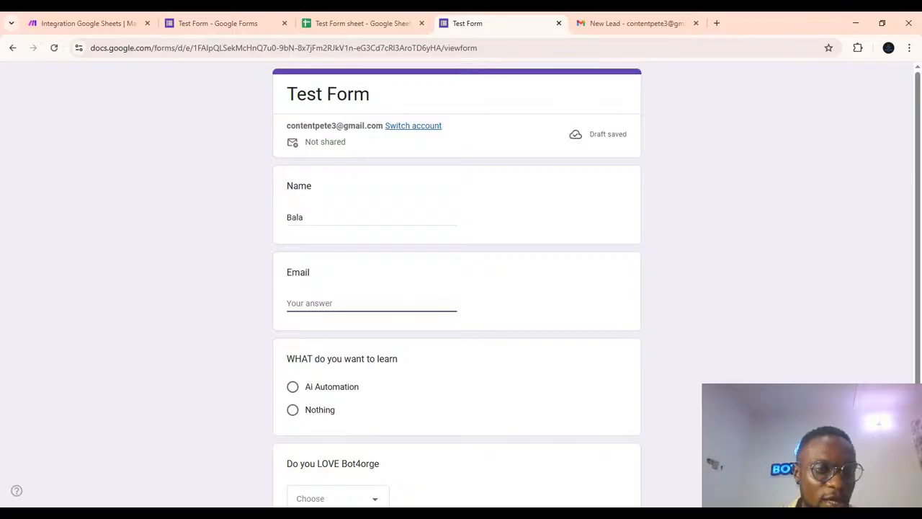
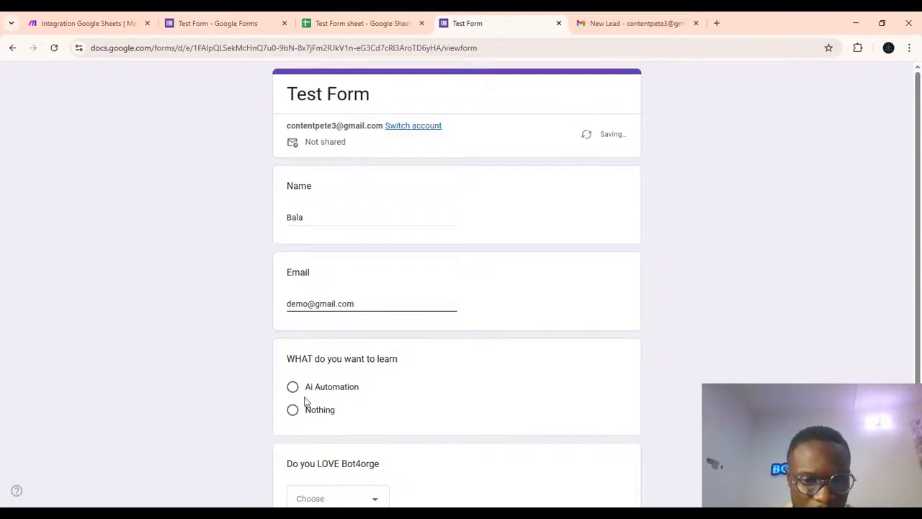
Answer Nothing for what to learn and Yes for loving Bot4orge, and submit the form response.
click(291, 415)
scroll(292, 416, down, 2)
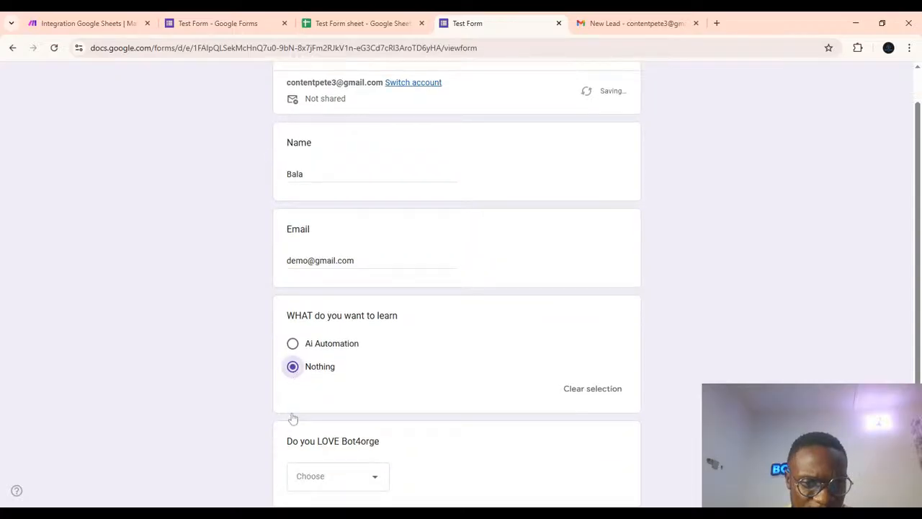
click(372, 454)
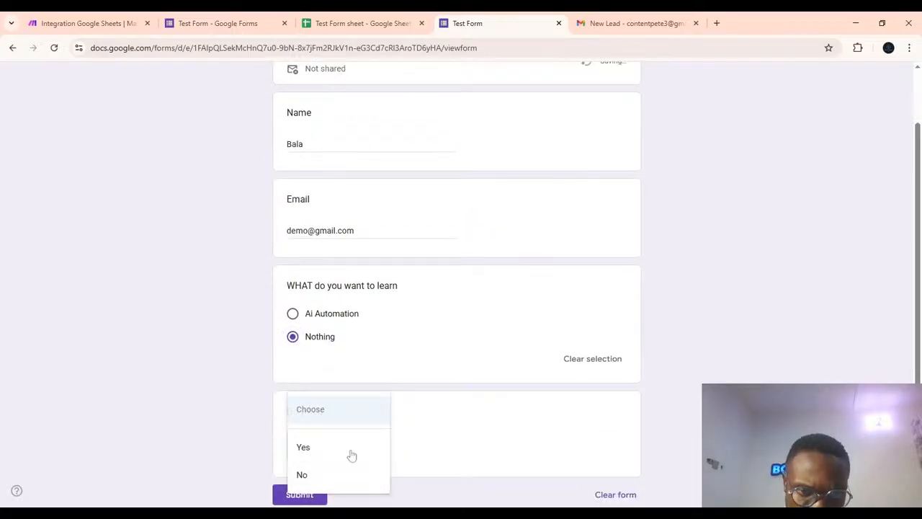
click(308, 451)
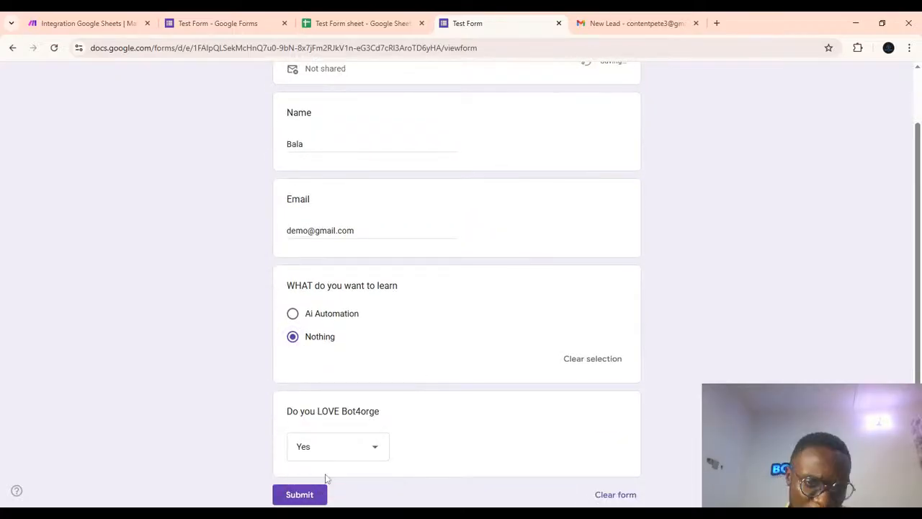
click(301, 496)
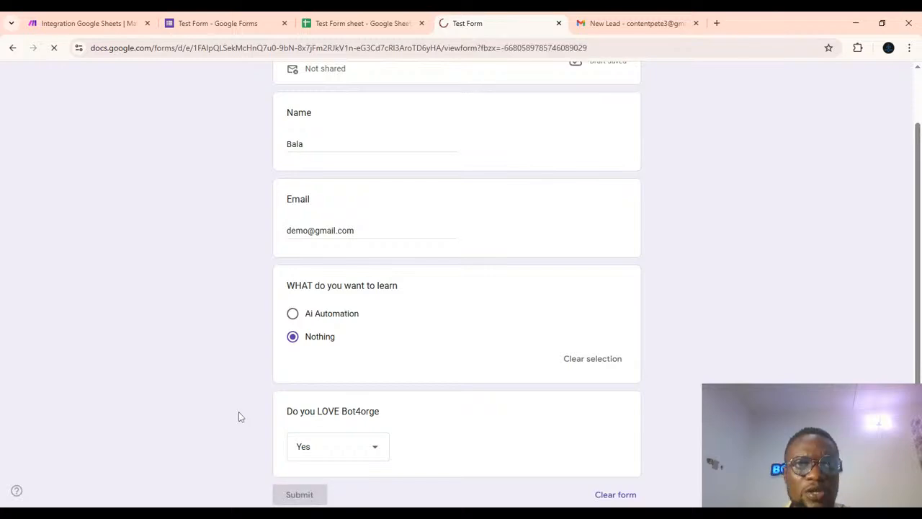
Switch to the Make scenario and run it once, dismissing the already-running error.
click(72, 24)
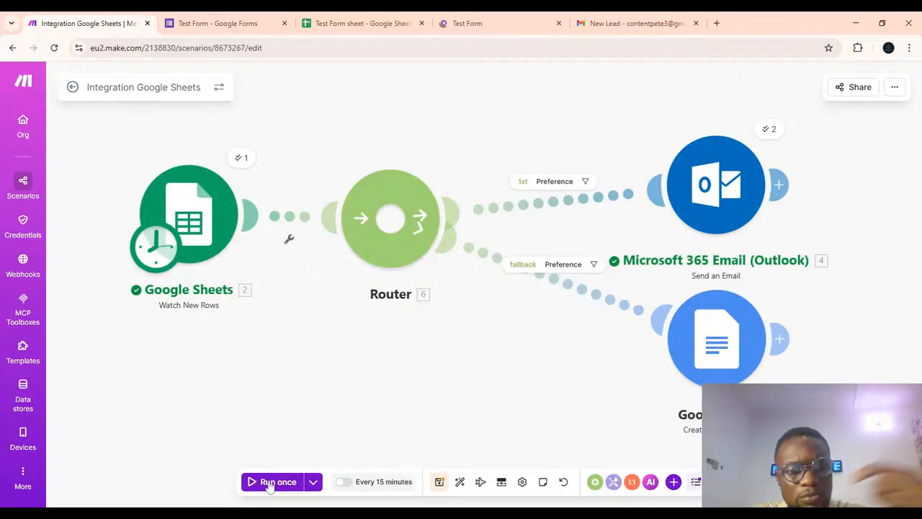
click(269, 482)
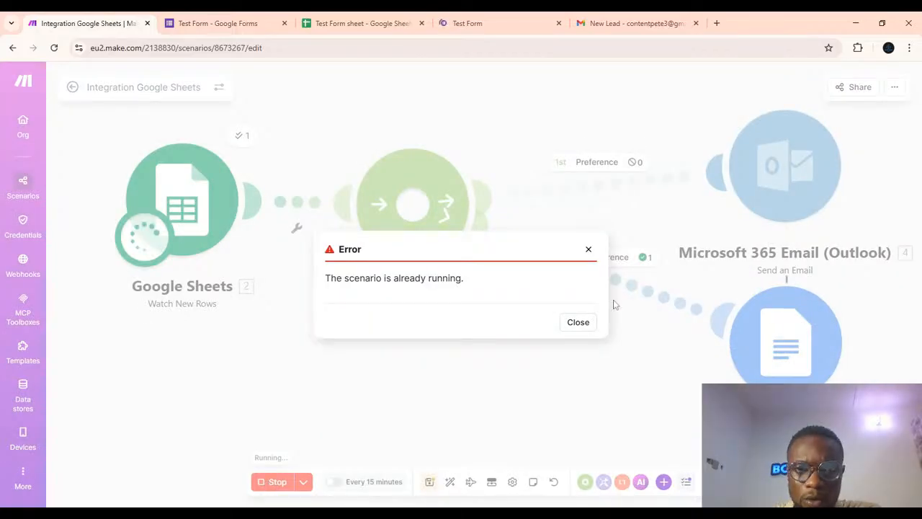
click(578, 323)
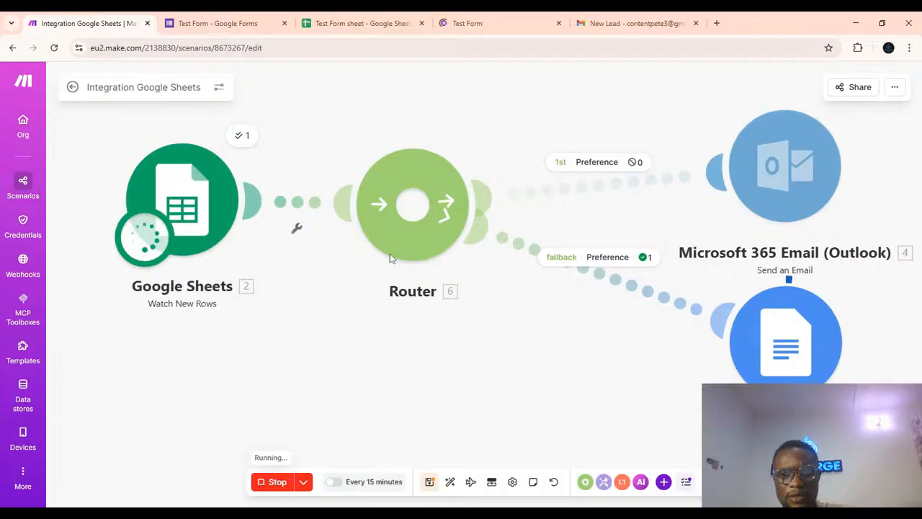
Inspect the Google Docs module's run details, including its input and output bundles.
click(776, 326)
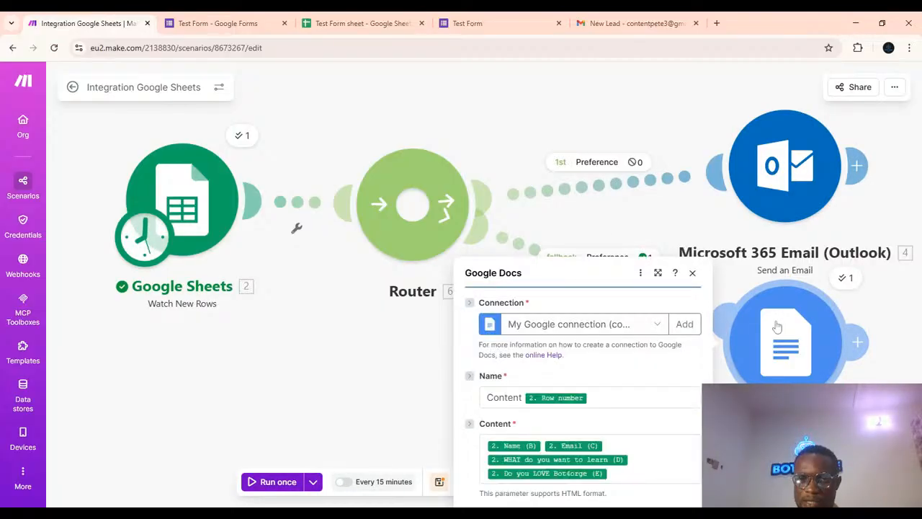
click(846, 280)
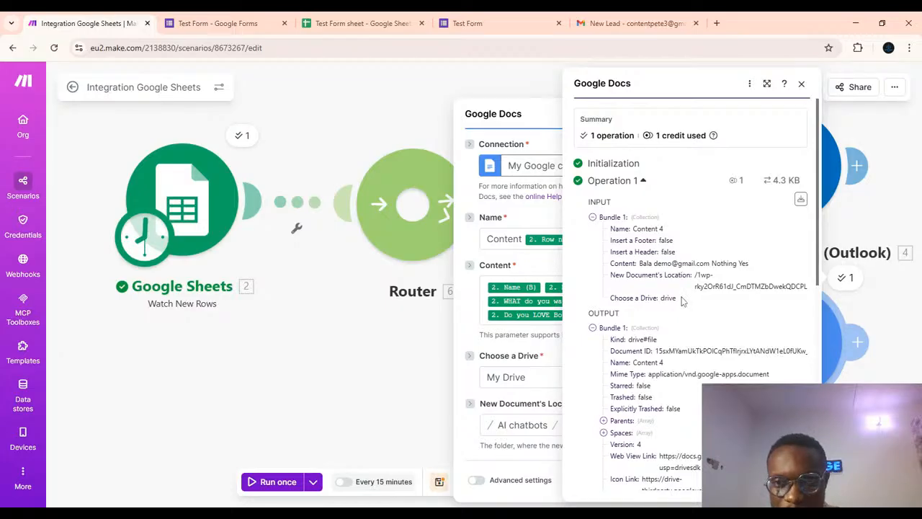
scroll(683, 301, down, 1)
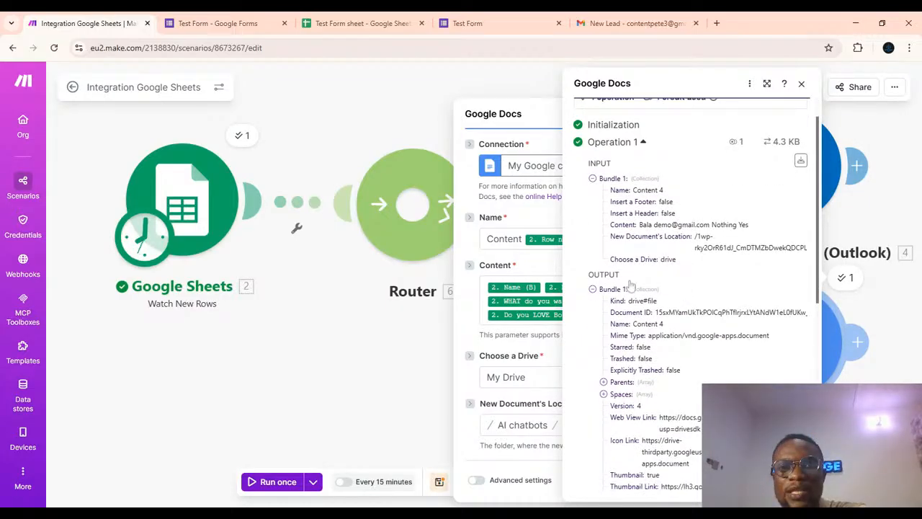
click(292, 375)
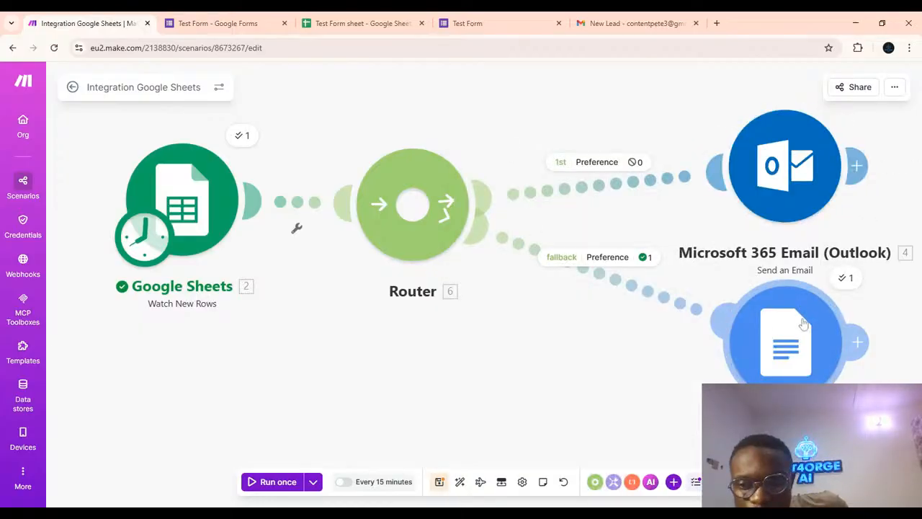
click(845, 279)
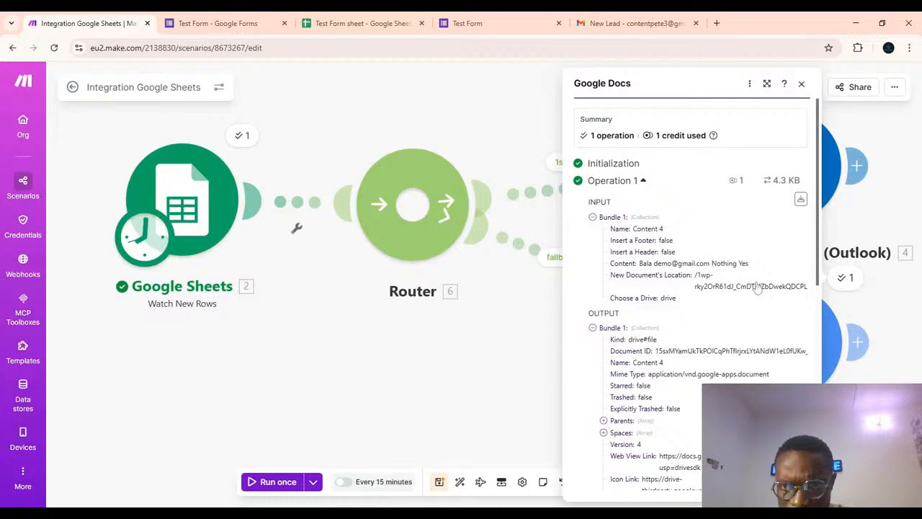
scroll(746, 275, down, 10)
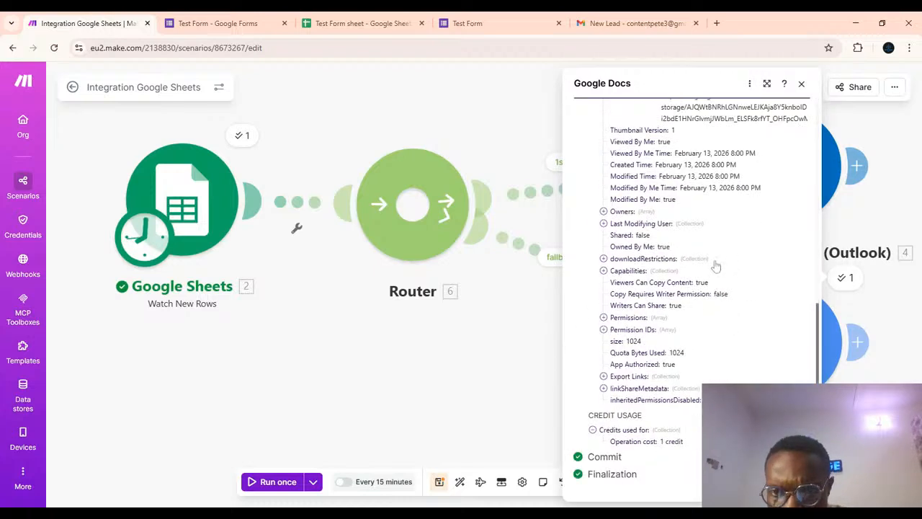
scroll(716, 267, up, 3)
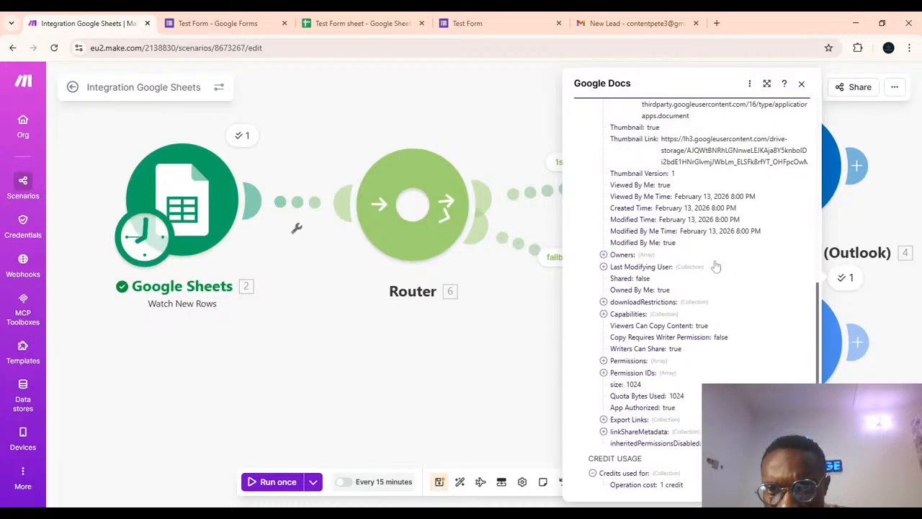
Open Google Docs in a new tab by searching for docs, and open the recent Content 4 document.
click(716, 23)
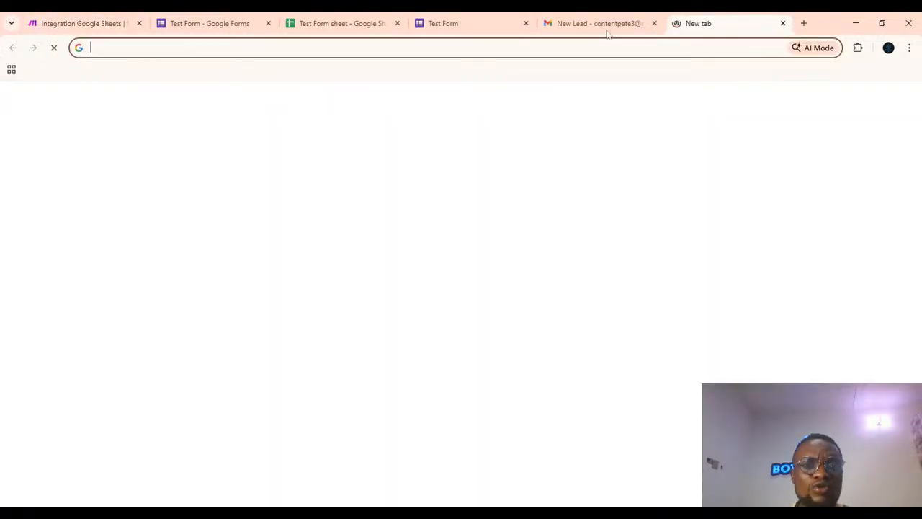
text(doc)
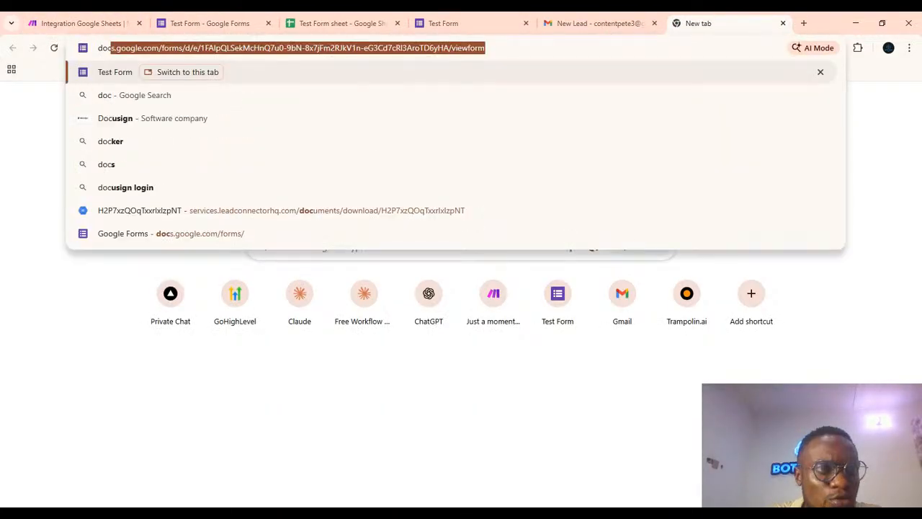
text(s)
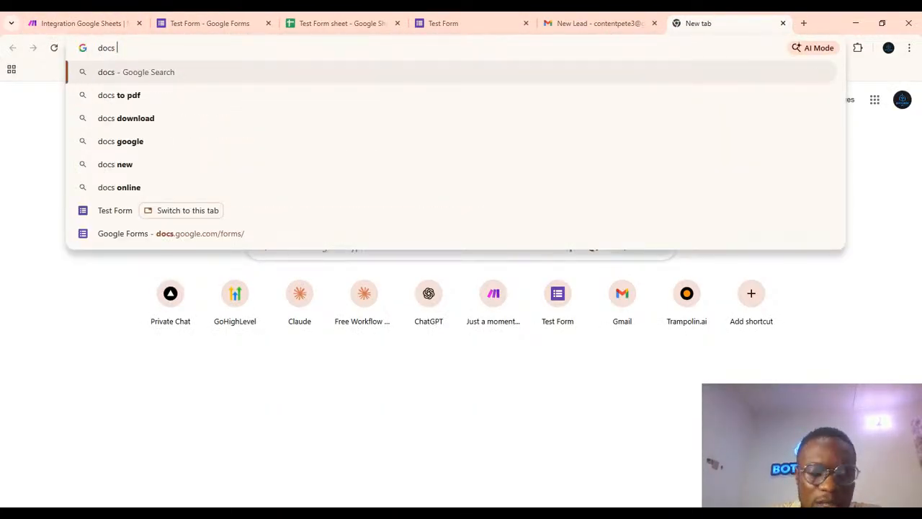
key(Return)
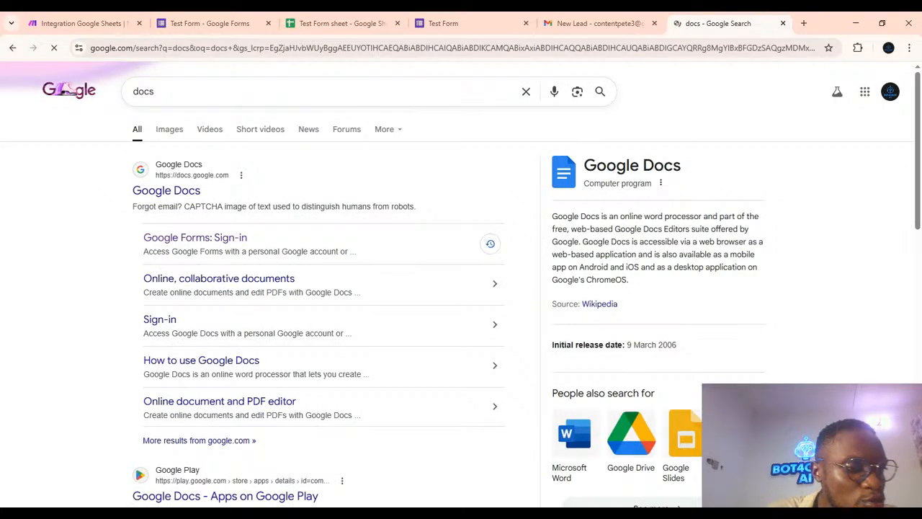
click(161, 189)
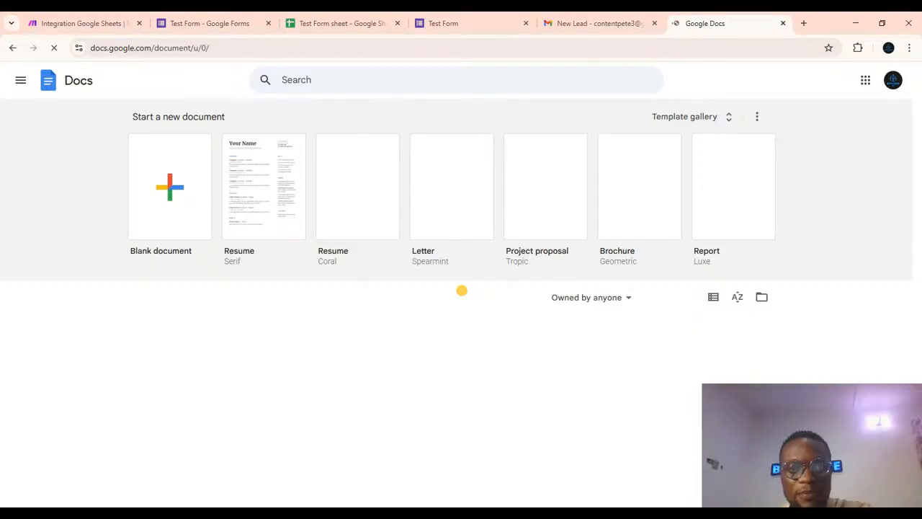
scroll(345, 356, down, 2)
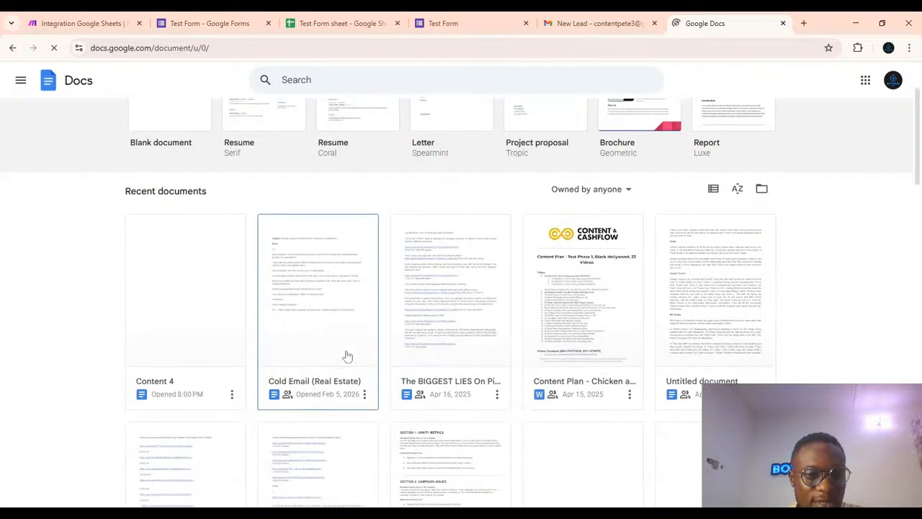
click(176, 281)
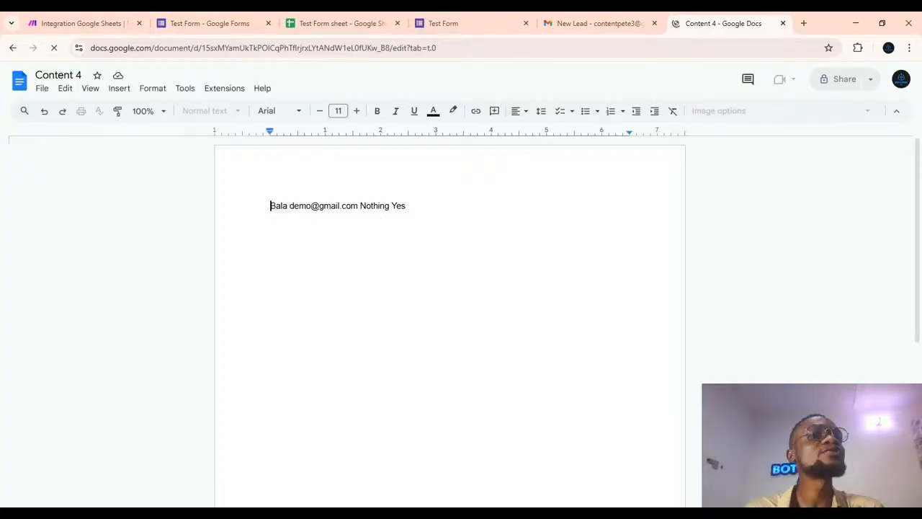
Close the Google Docs module's run details and compare the new document with the lead emails in Gmail.
click(56, 18)
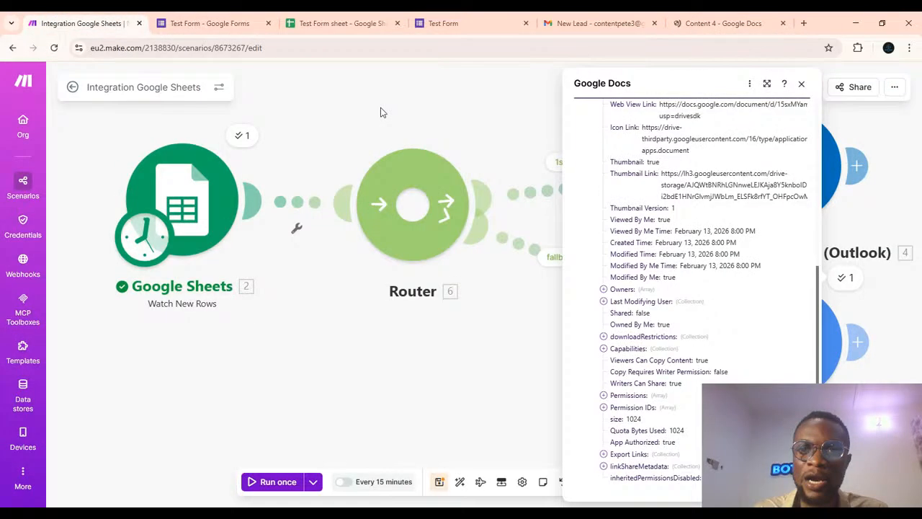
click(802, 85)
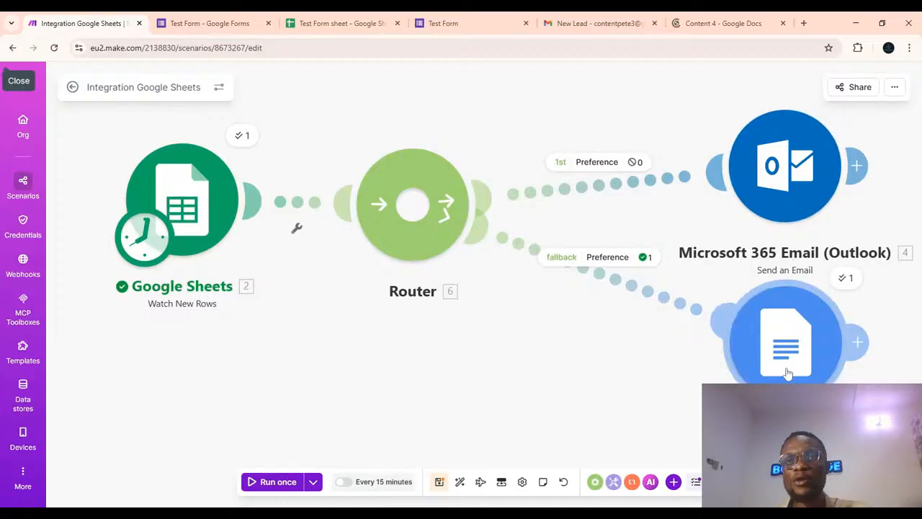
click(696, 23)
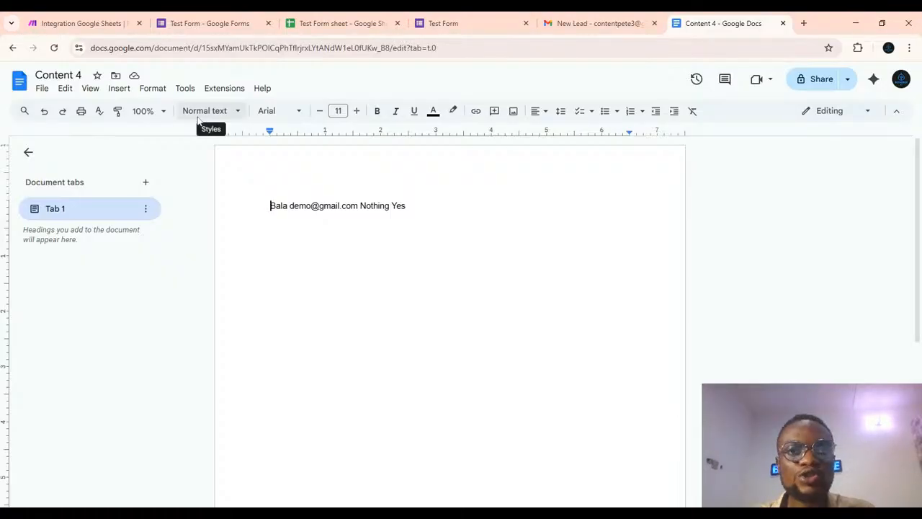
click(578, 27)
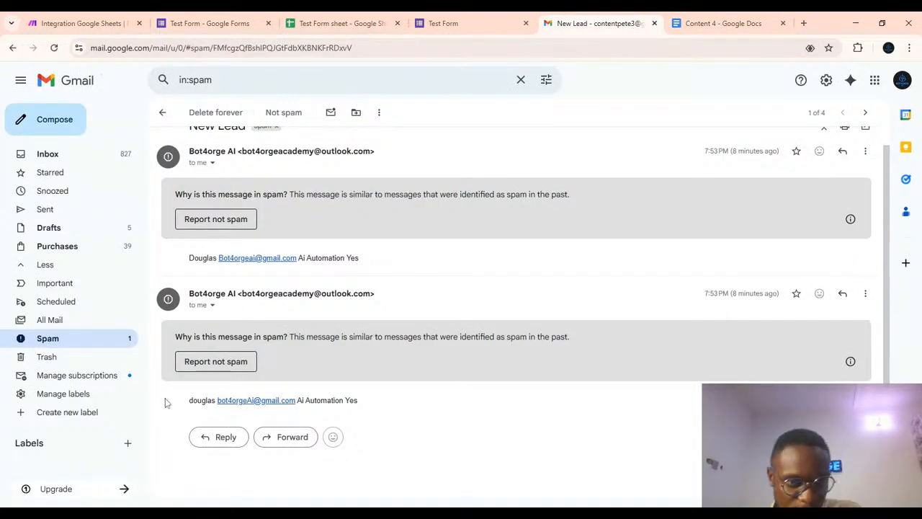
click(708, 24)
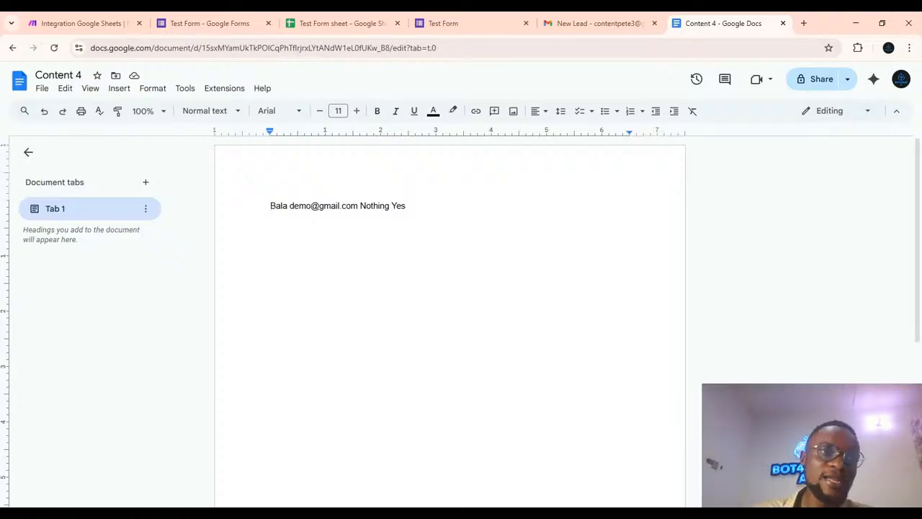
click(60, 25)
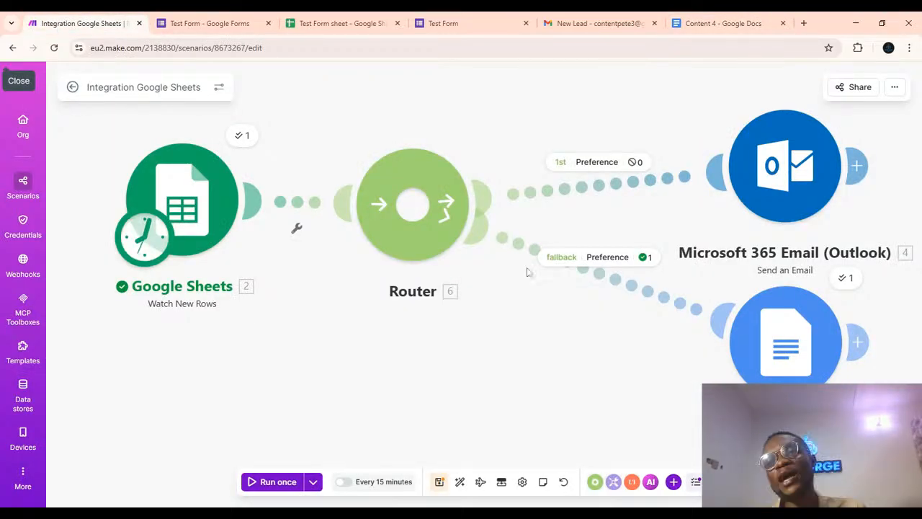
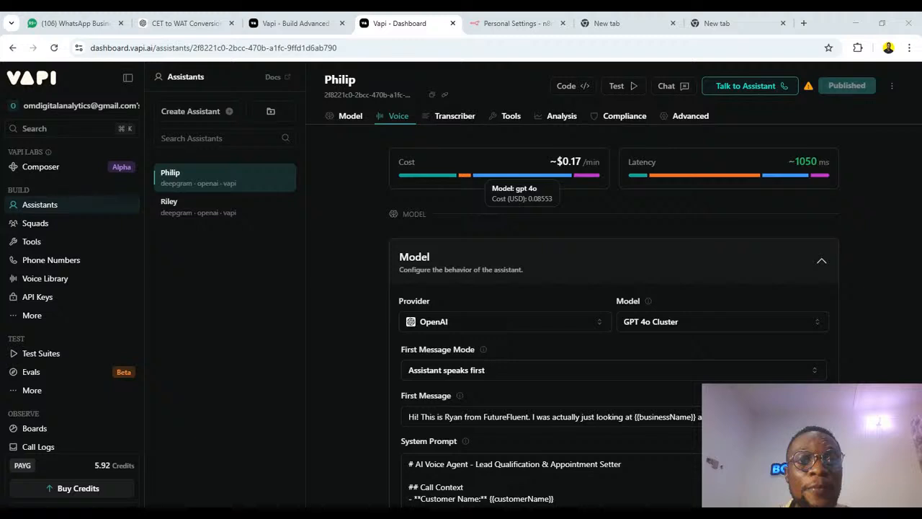
Try to start a voice test call with the Philip assistant.
scroll(526, 144, down, 2)
scroll(587, 316, up, 2)
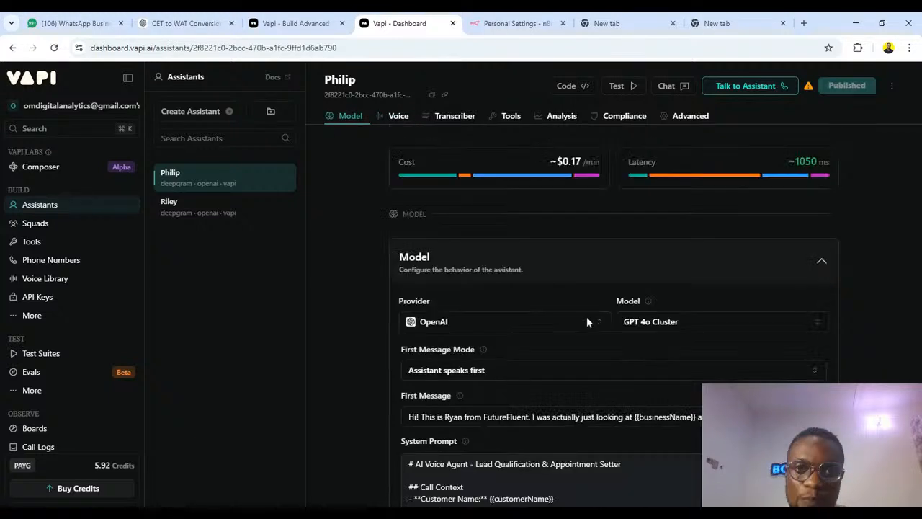
click(733, 87)
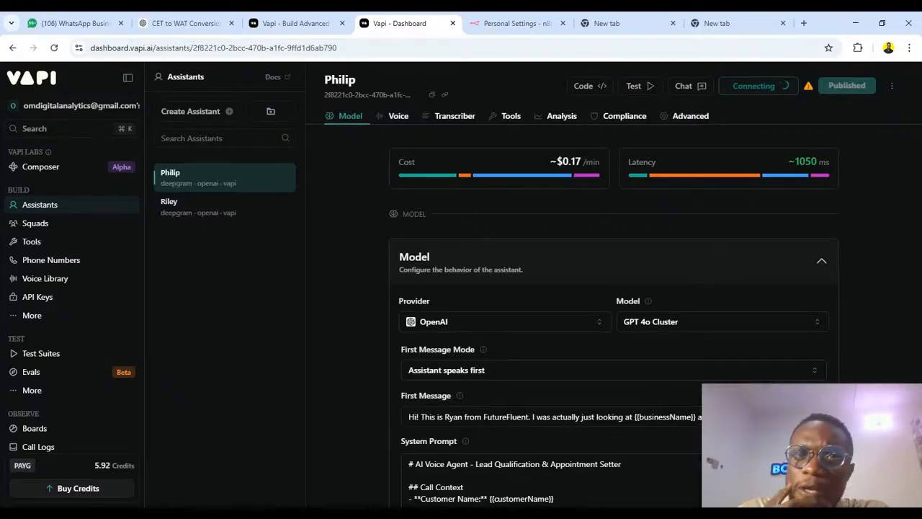
click(489, 27)
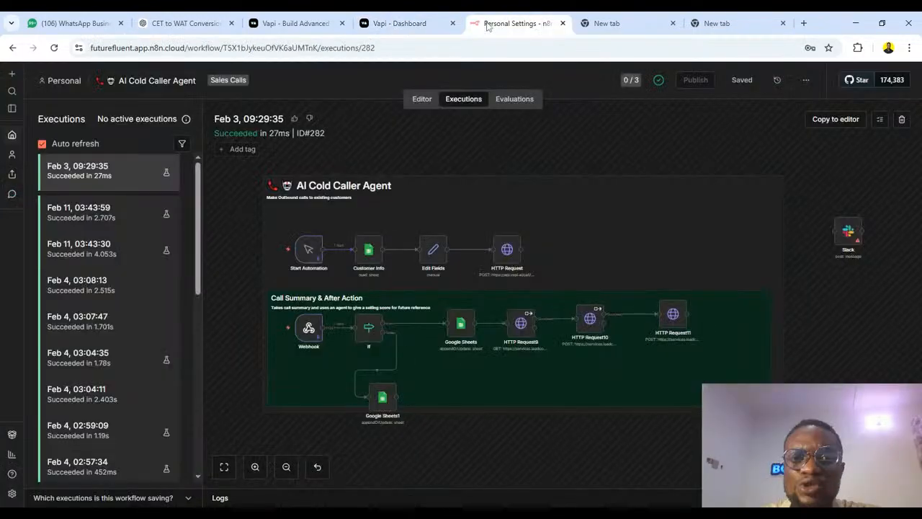
click(394, 27)
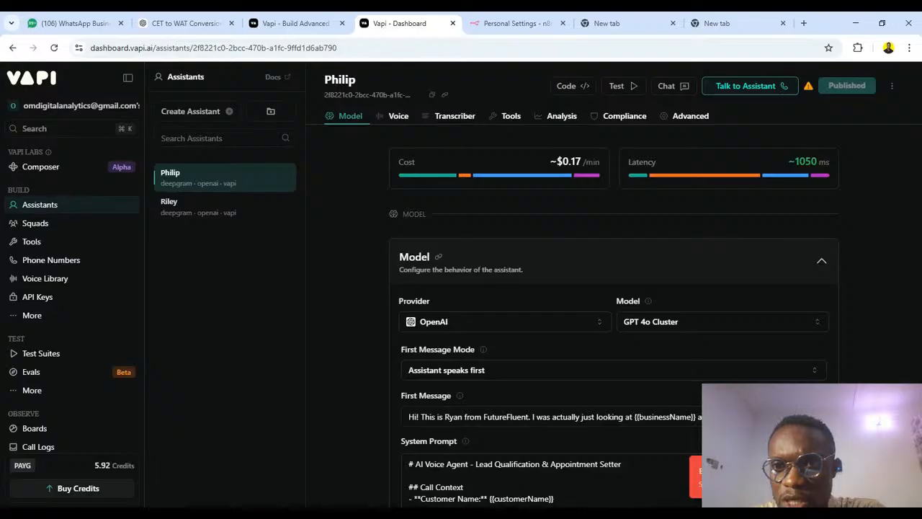
Start a voice test call with the Philip assistant and talk with it.
click(739, 88)
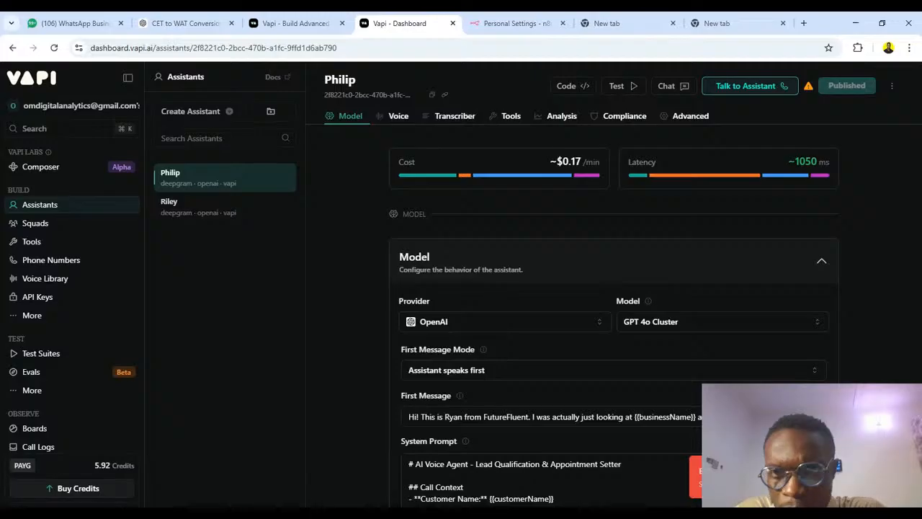
click(742, 86)
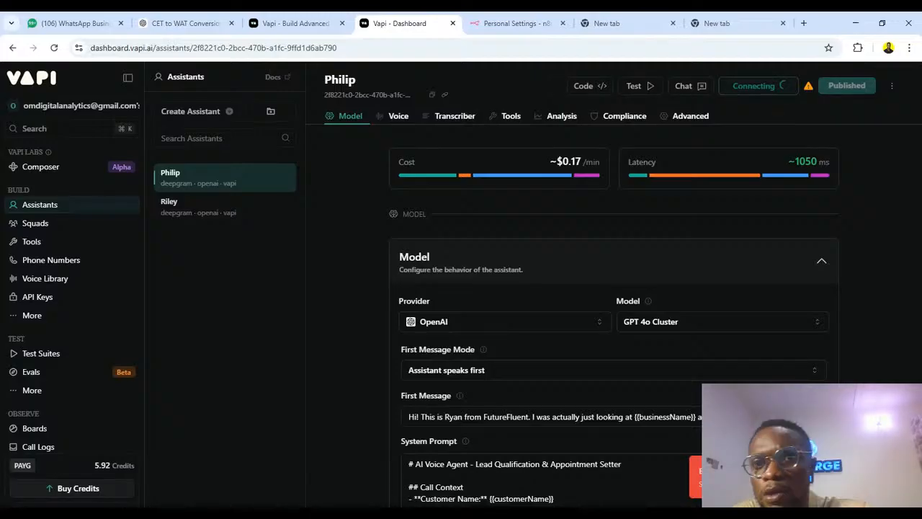
click(740, 88)
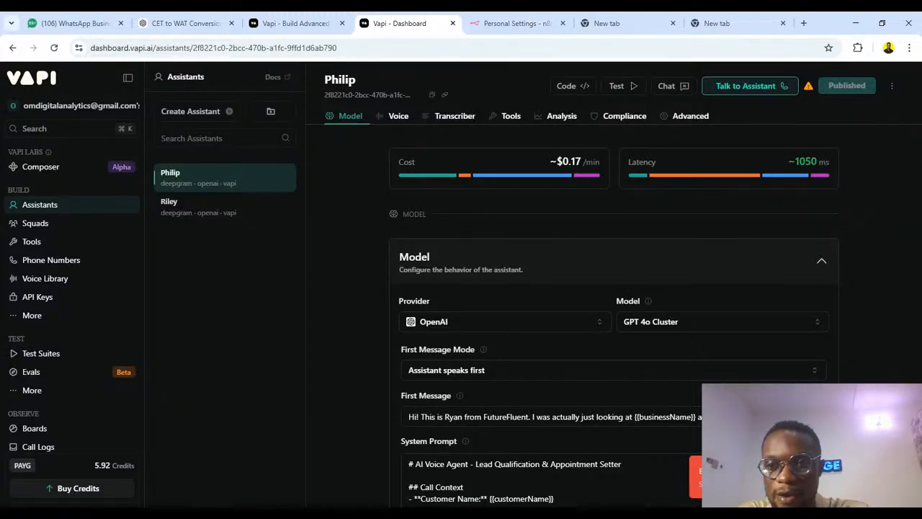
click(739, 88)
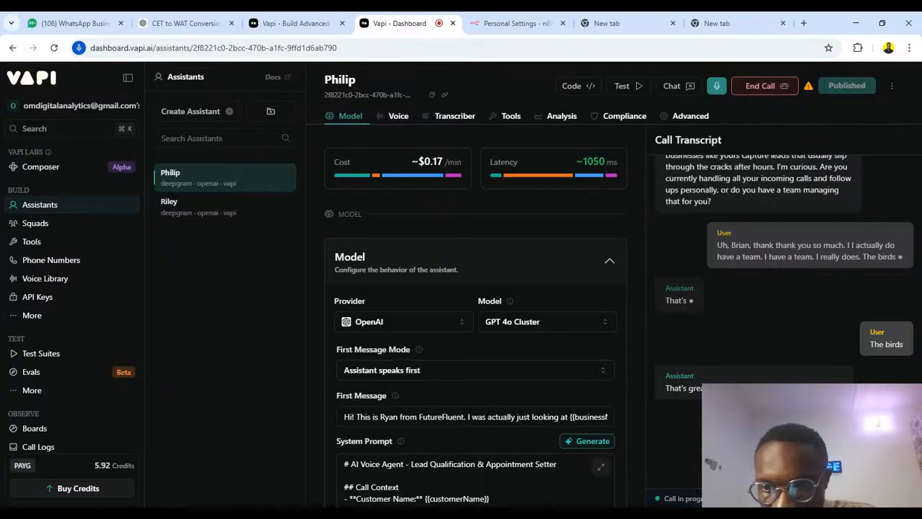
Review the call transcript and start another voice test call with the assistant.
scroll(862, 236, up, 1)
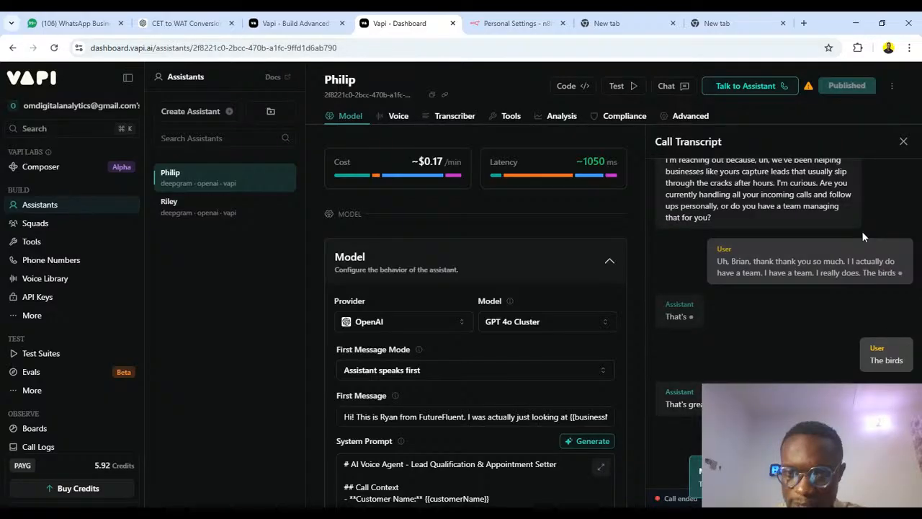
click(737, 93)
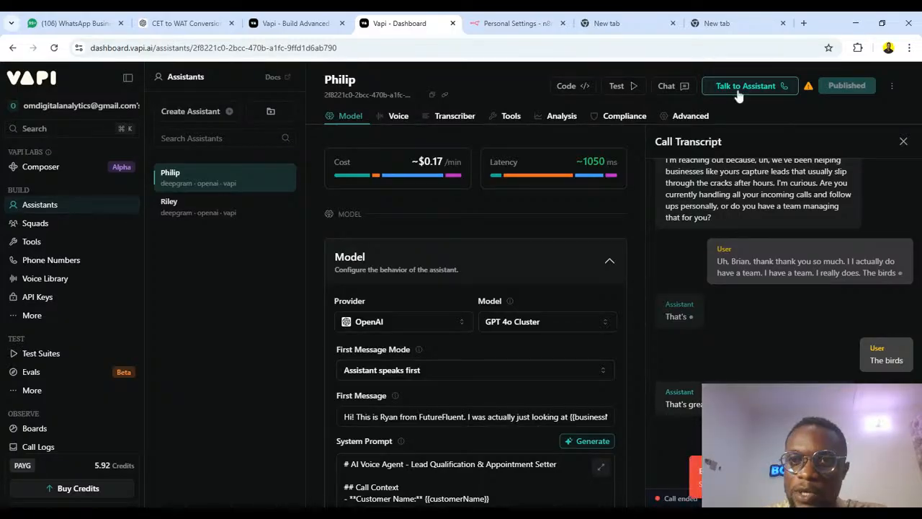
click(737, 92)
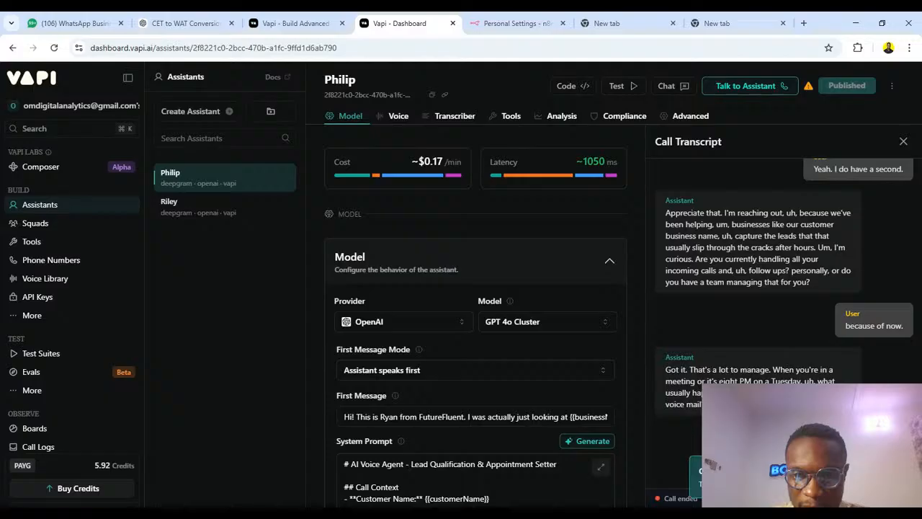
Switch to the n8n AI Cold Caller Agent execution and copy it to the editor, unpinning the Start Automation data.
click(511, 23)
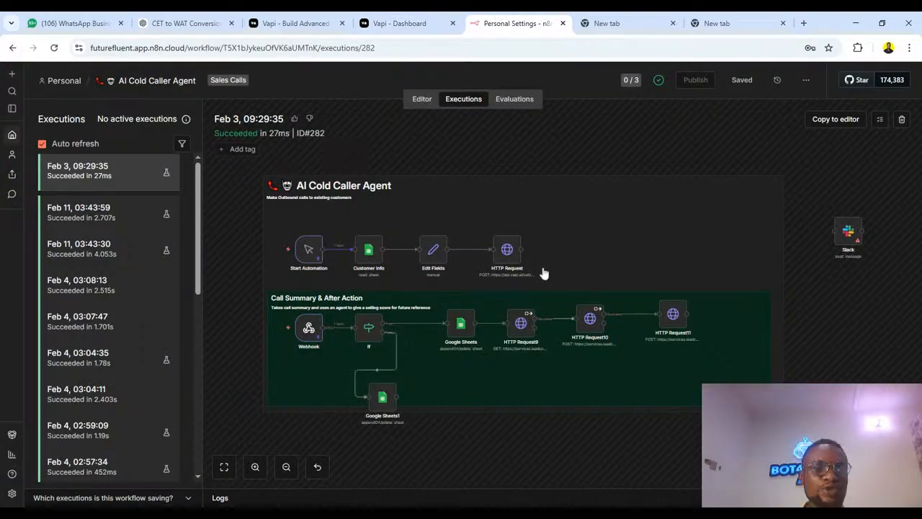
scroll(358, 256, down, 1)
scroll(358, 256, left, 4)
scroll(358, 256, up, 3)
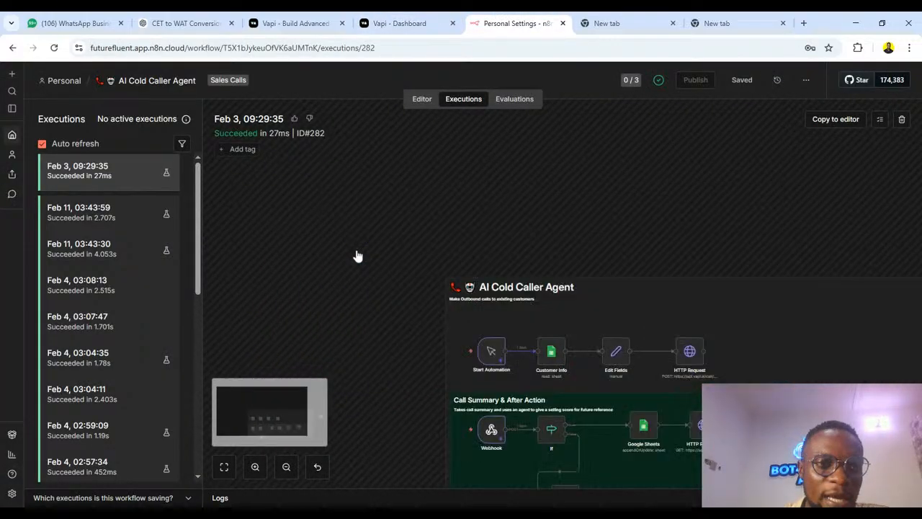
scroll(358, 255, right, 1)
scroll(358, 255, down, 1)
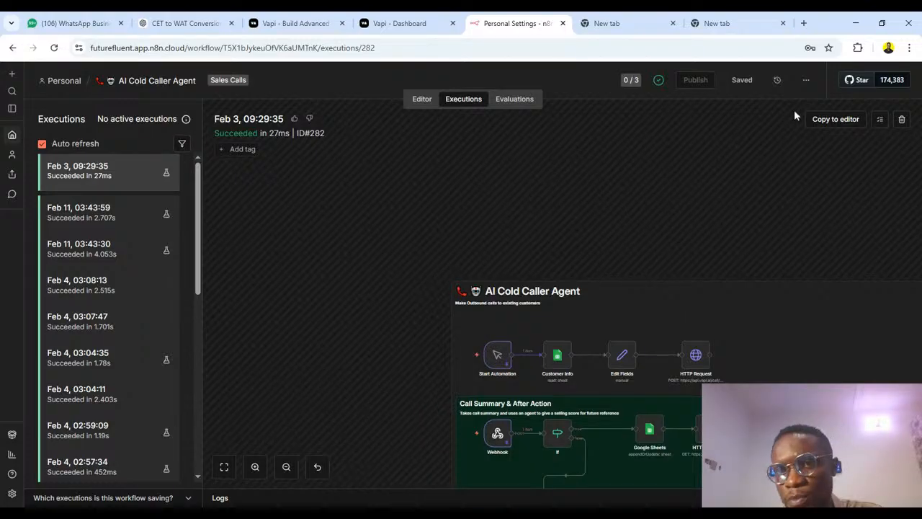
click(833, 126)
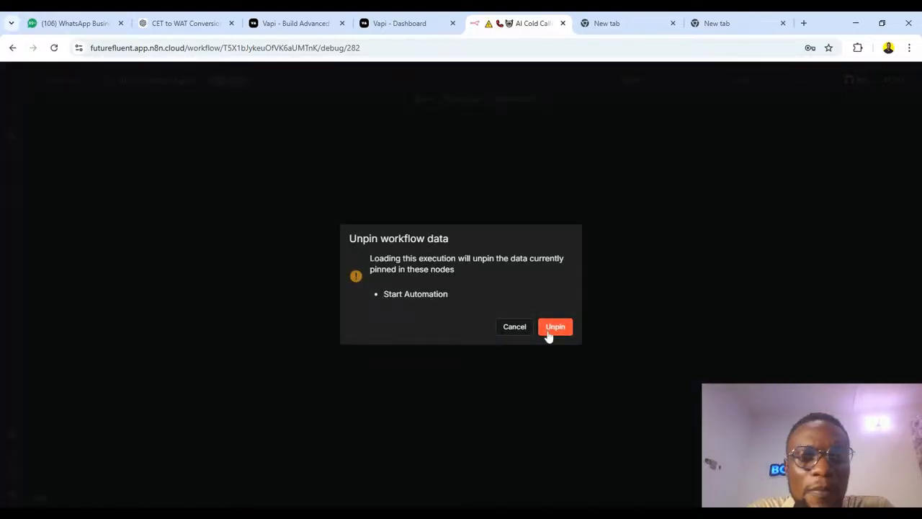
click(549, 328)
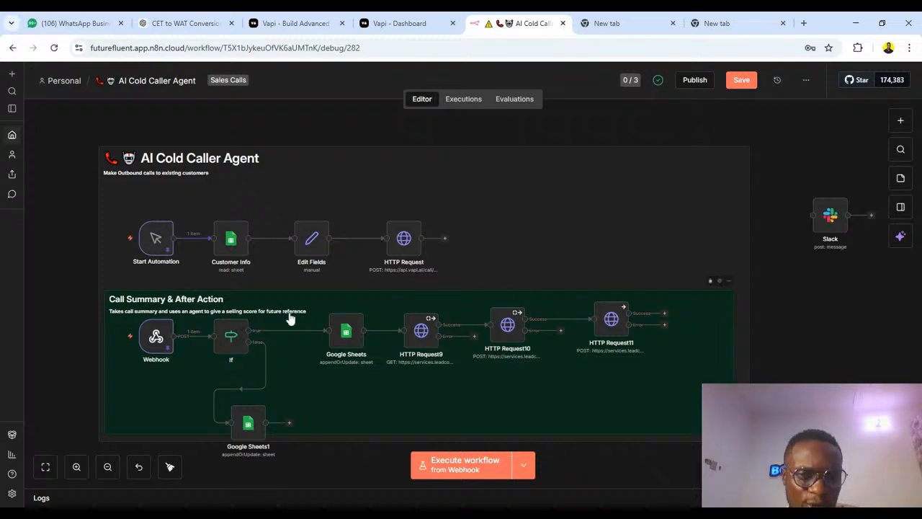